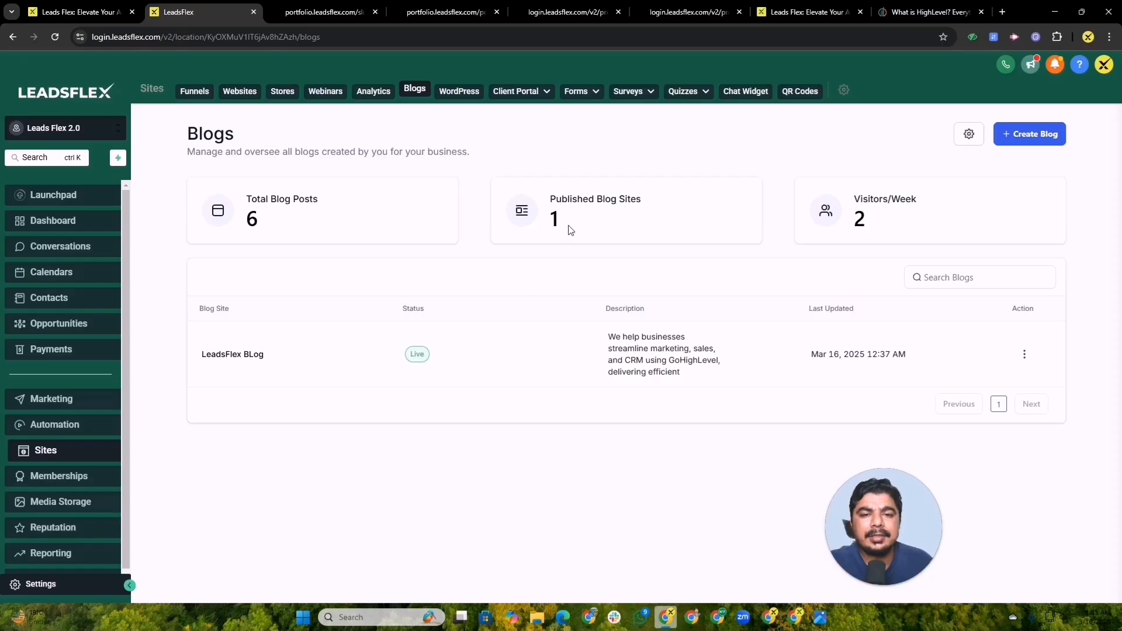
- Examine the visitor, published site and total post statistics and the LeadsFlex BLog entry on the Blogs overview
{"action": "double_click", "coordinate": [860, 218]}
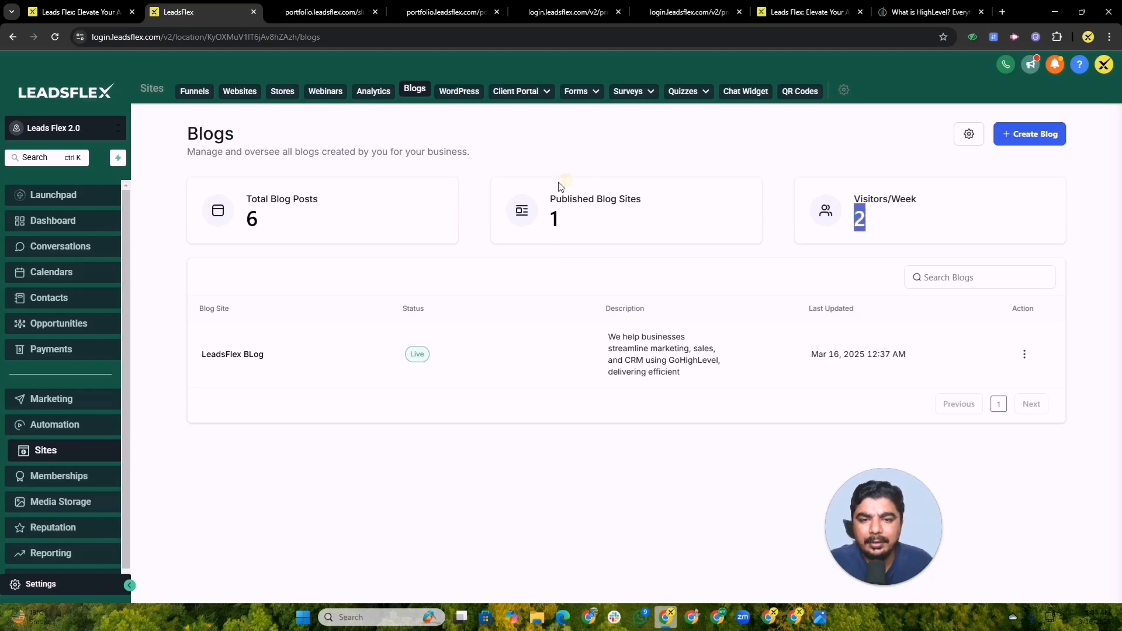
{"action": "left_click", "coordinate": [544, 212]}
{"action": "left_click_drag", "start_coordinate": [543, 211], "coordinate": [585, 232]}
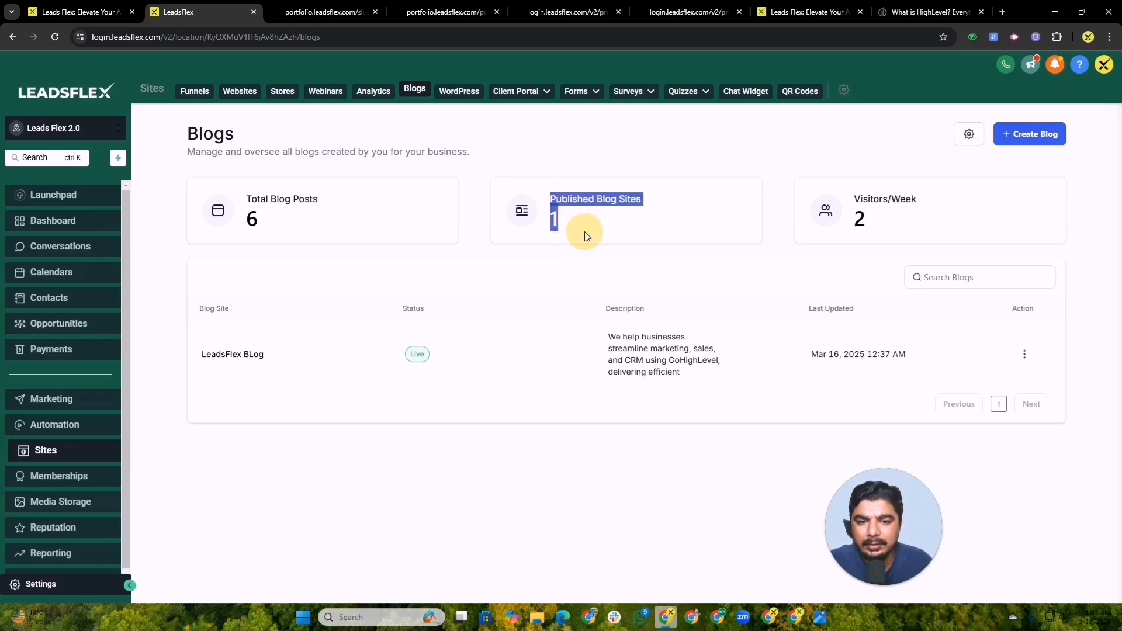
{"action": "double_click", "coordinate": [252, 218]}
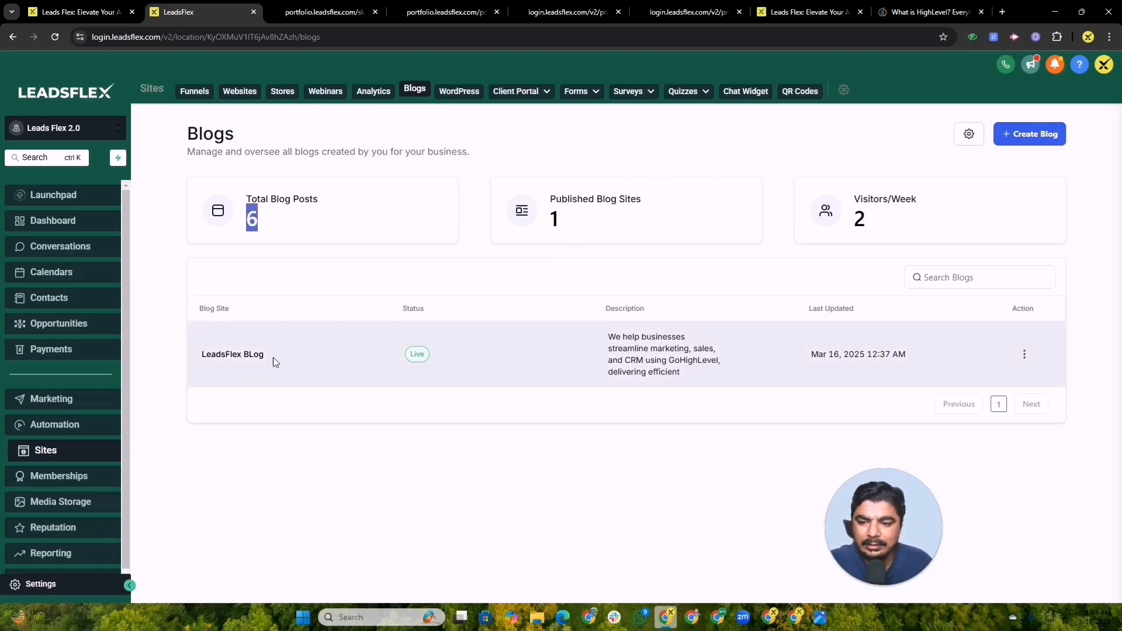
{"action": "left_click_drag", "start_coordinate": [273, 357], "coordinate": [204, 387]}
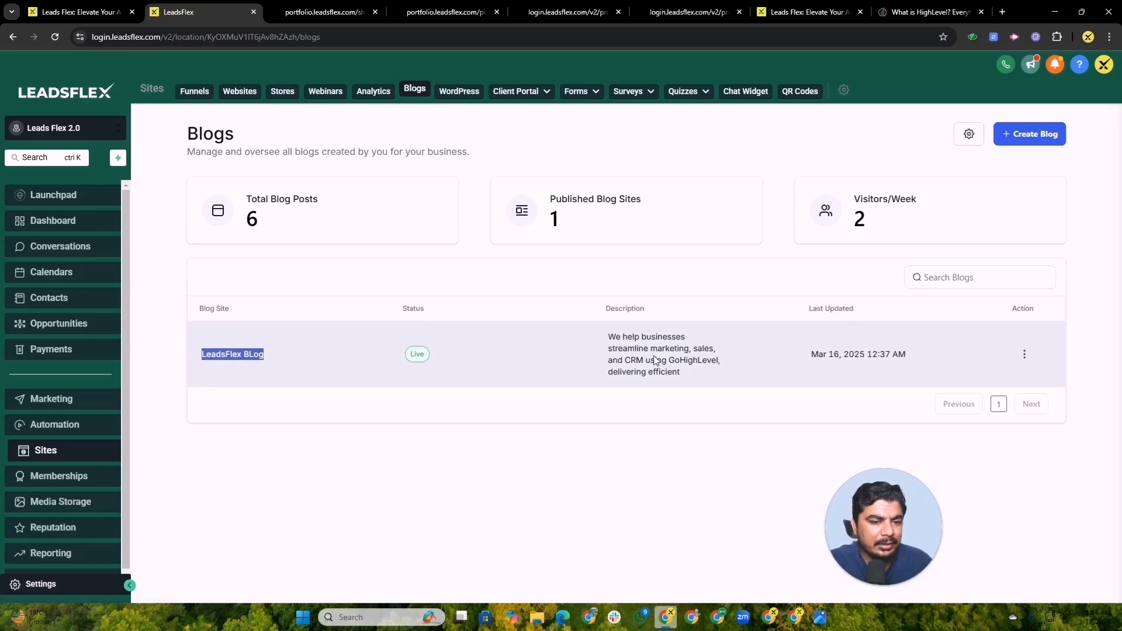
- Open the LeadsFlex BLog site and review its list of posts and the options for adding a new post
{"action": "left_click", "coordinate": [236, 353]}
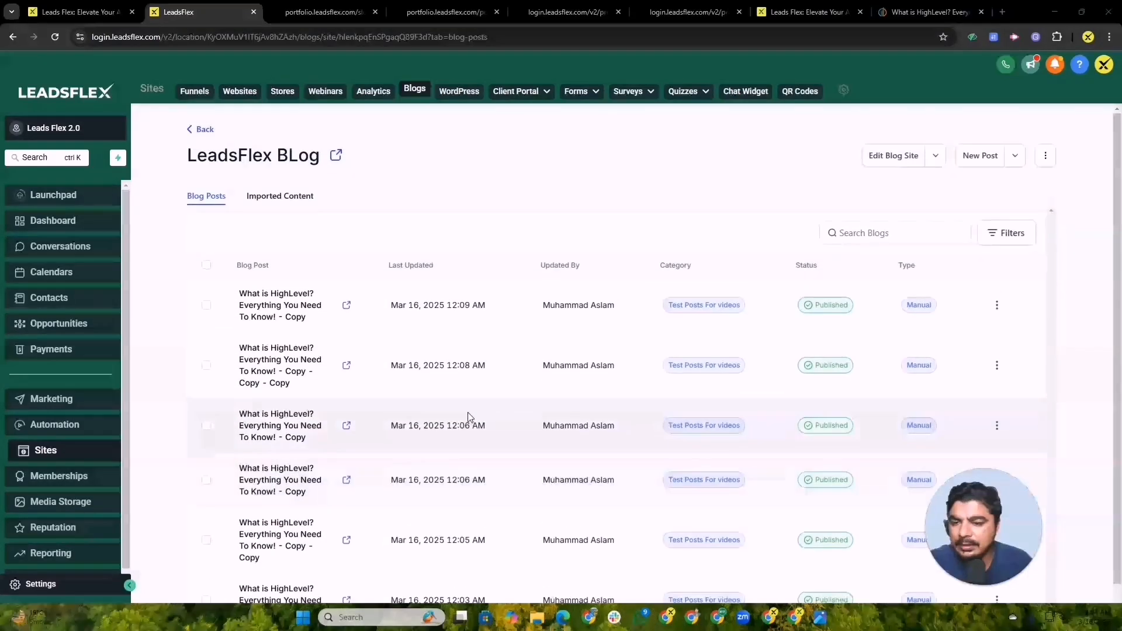
{"action": "scroll", "coordinate": [471, 417], "scroll_direction": "down", "scroll_amount": 1}
{"action": "scroll", "coordinate": [471, 417], "scroll_direction": "up", "scroll_amount": 1}
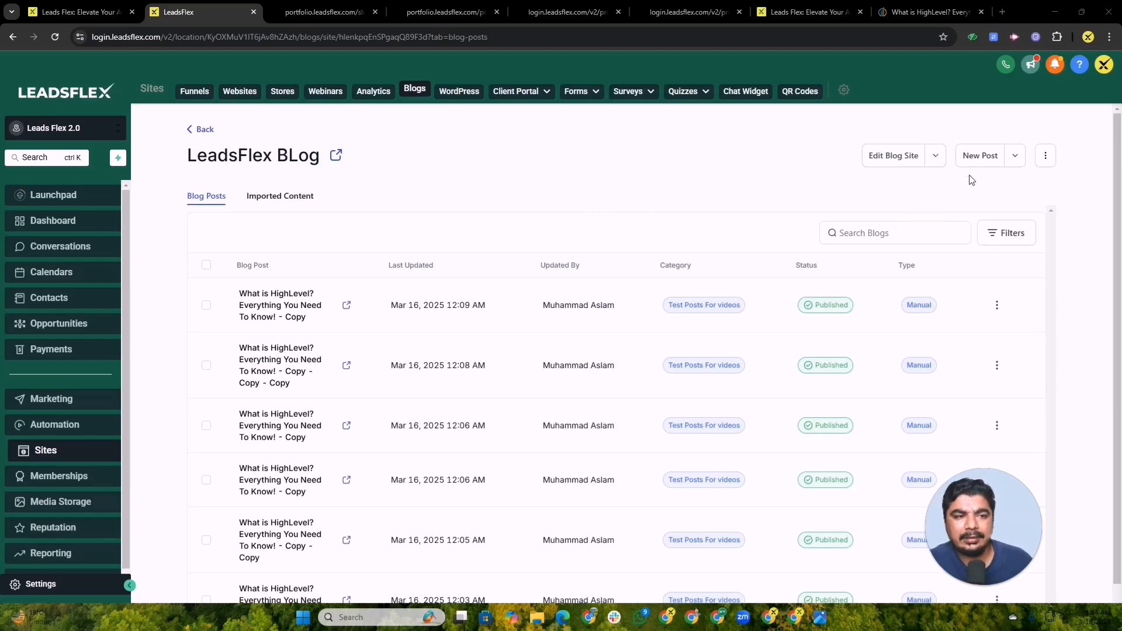
{"action": "left_click", "coordinate": [1007, 156]}
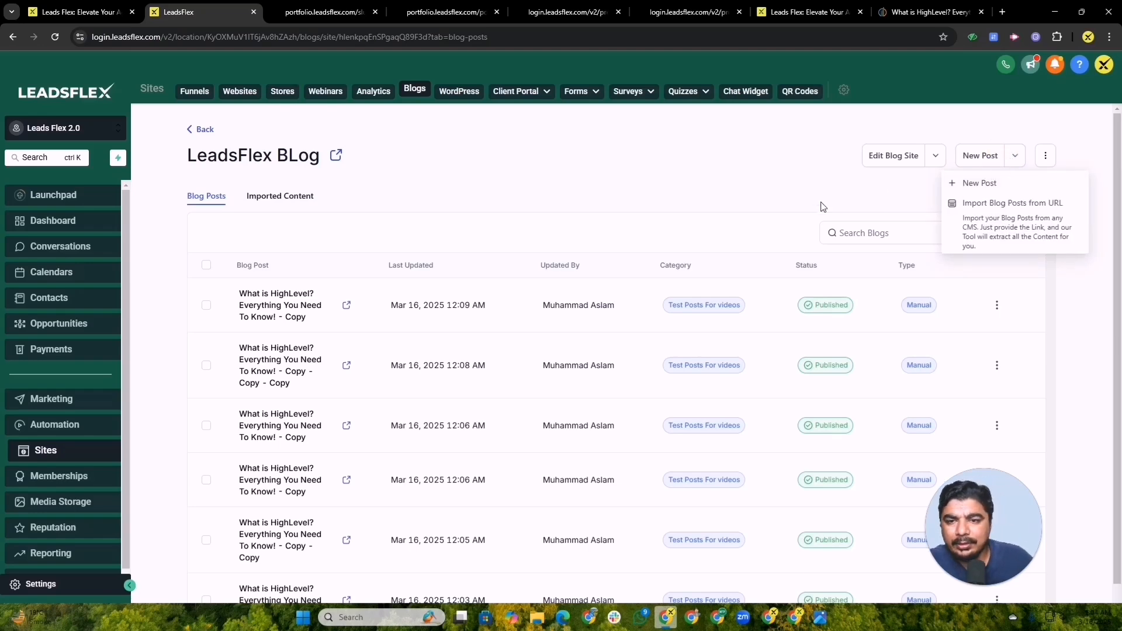
{"action": "left_click", "coordinate": [746, 198]}
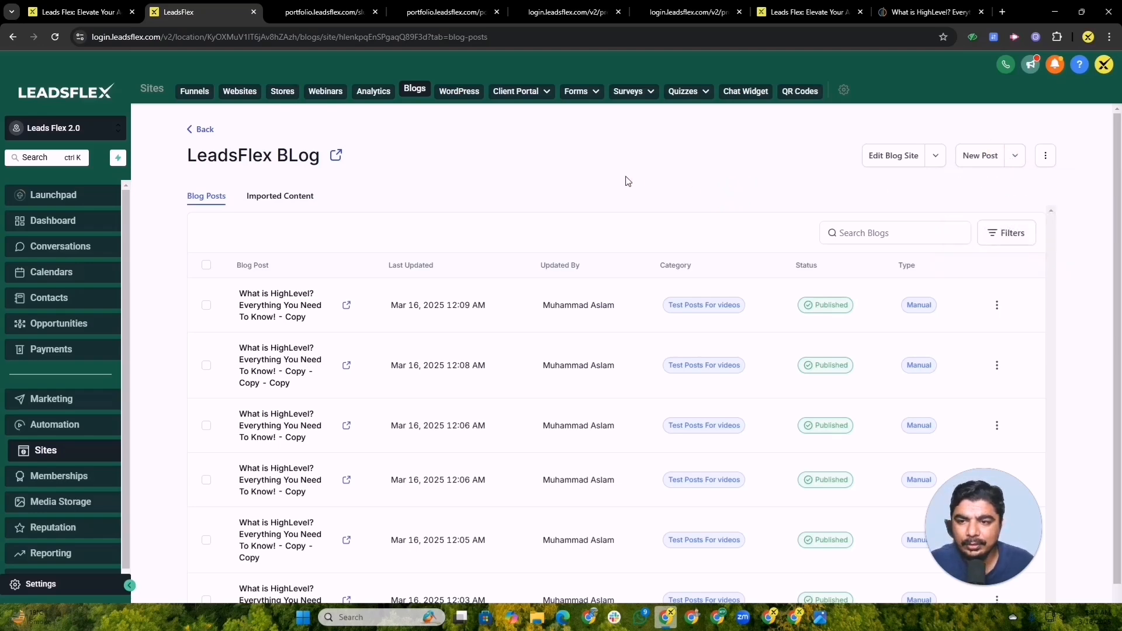
- Return to the Blogs overview and open the new blog setup form to inspect its title, domain and slug fields
{"action": "left_click", "coordinate": [207, 131]}
{"action": "left_click", "coordinate": [314, 233]}
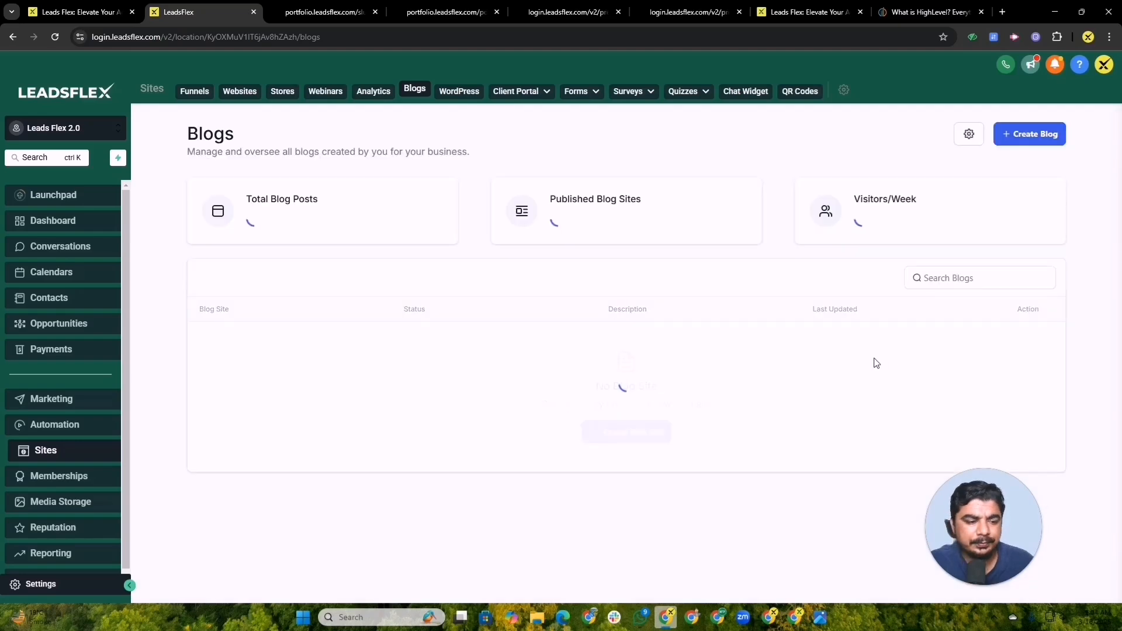
{"action": "left_click", "coordinate": [1030, 139]}
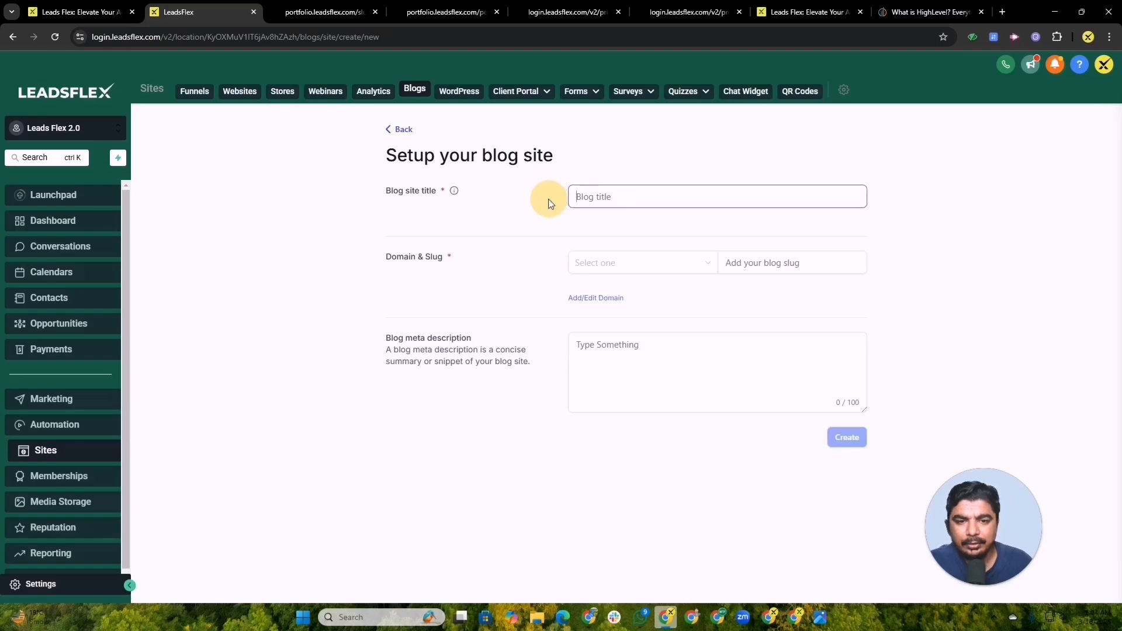
{"action": "left_click", "coordinate": [596, 264]}
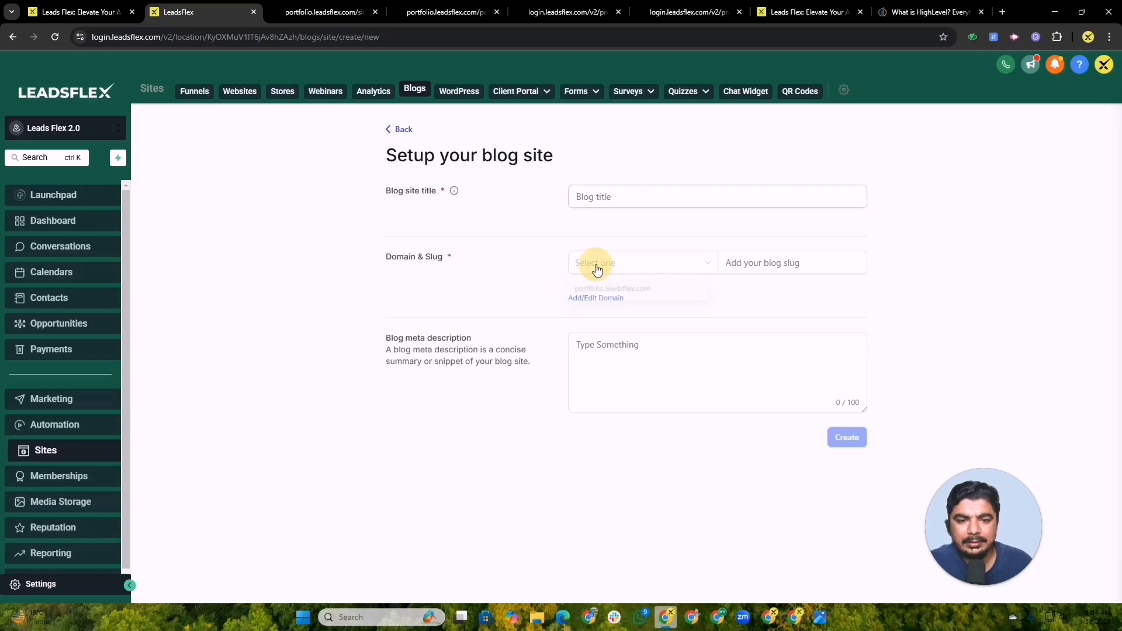
{"action": "left_click", "coordinate": [770, 266]}
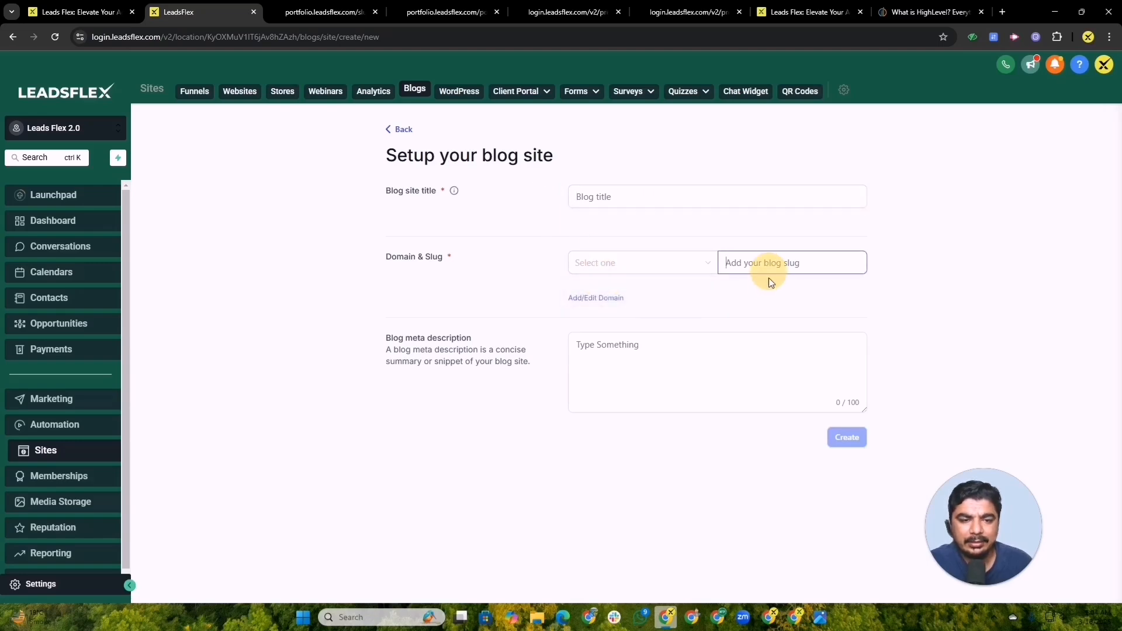
- Compare the slugflex part of the live portfolio page's address with the setup form, and leave the form without creating a blog
{"action": "left_click", "coordinate": [338, 12]}
{"action": "left_click", "coordinate": [199, 36]}
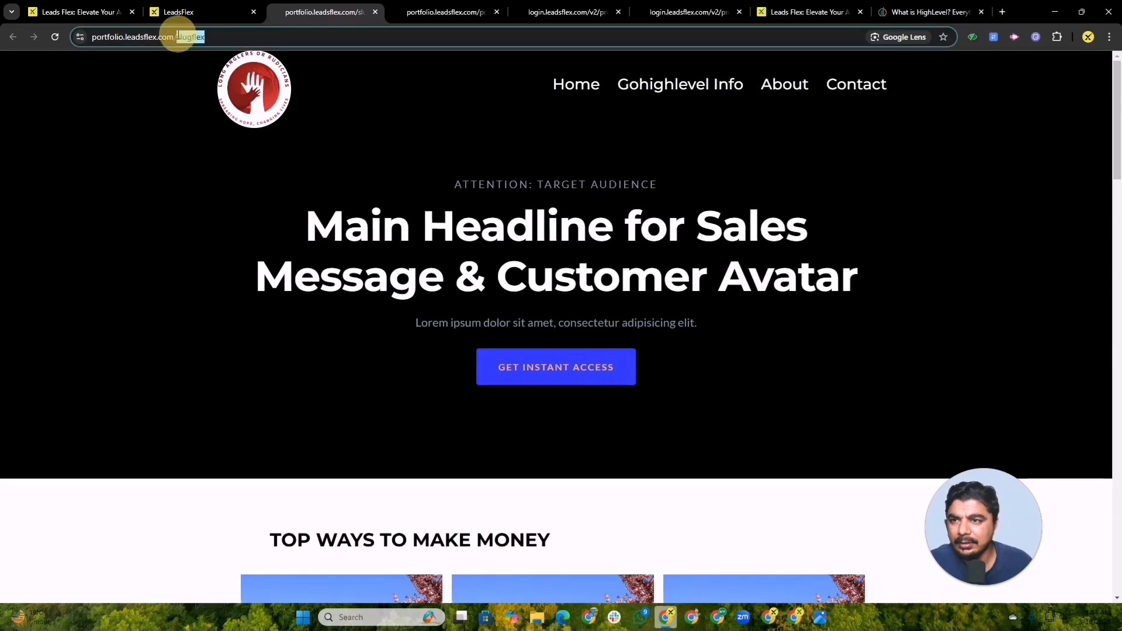
{"action": "left_click", "coordinate": [185, 11]}
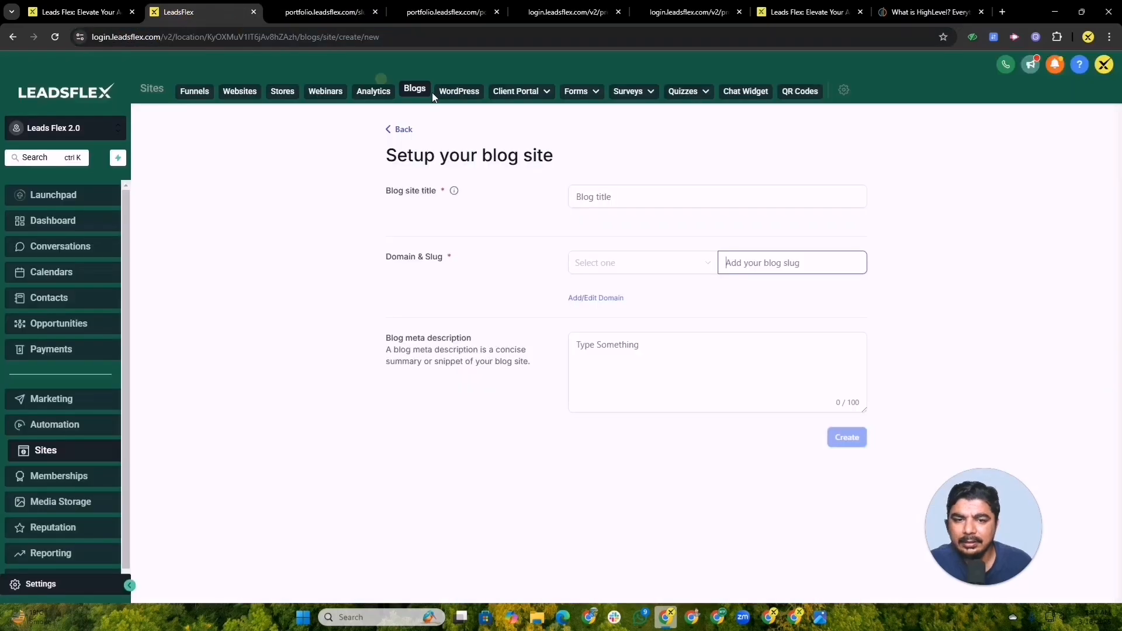
{"action": "left_click", "coordinate": [628, 344]}
{"action": "left_click", "coordinate": [320, 12]}
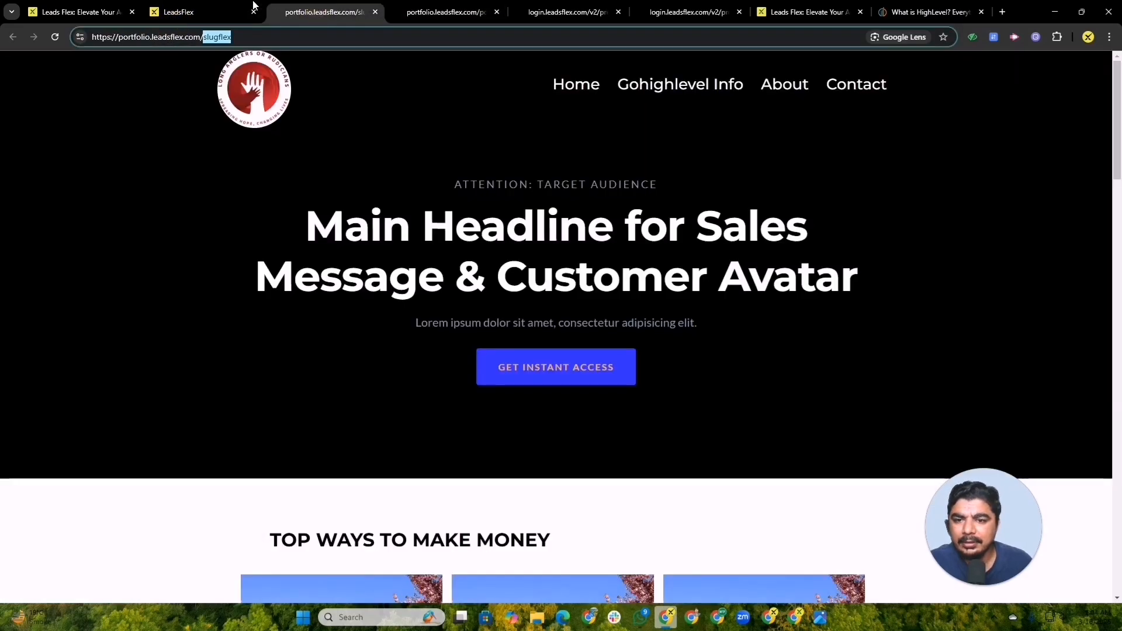
{"action": "left_click", "coordinate": [153, 16]}
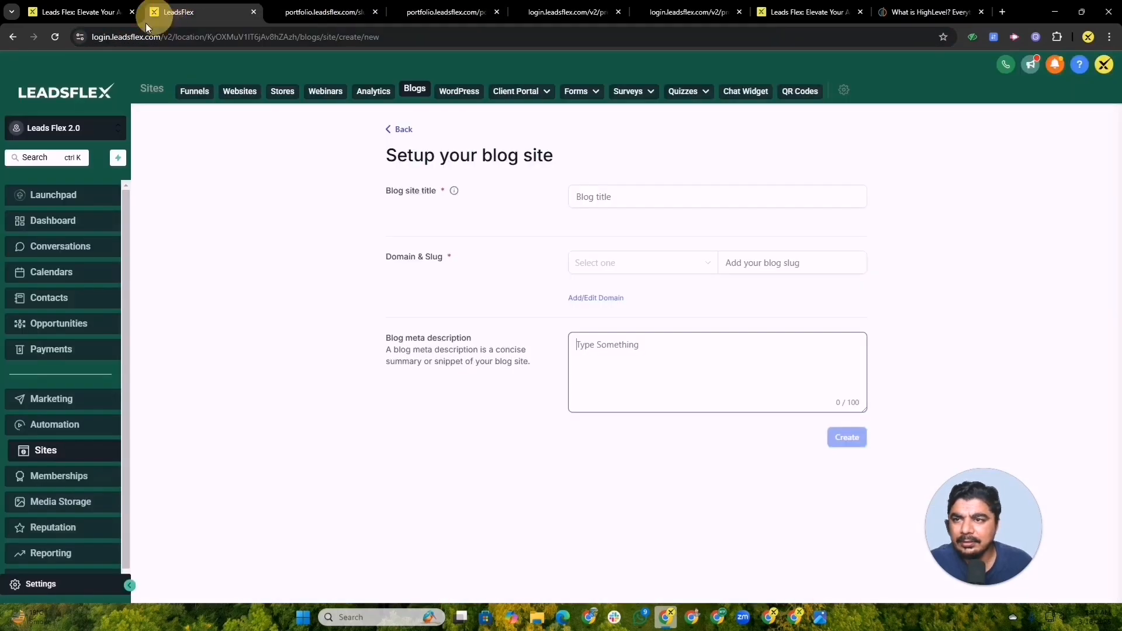
{"action": "left_click", "coordinate": [394, 131]}
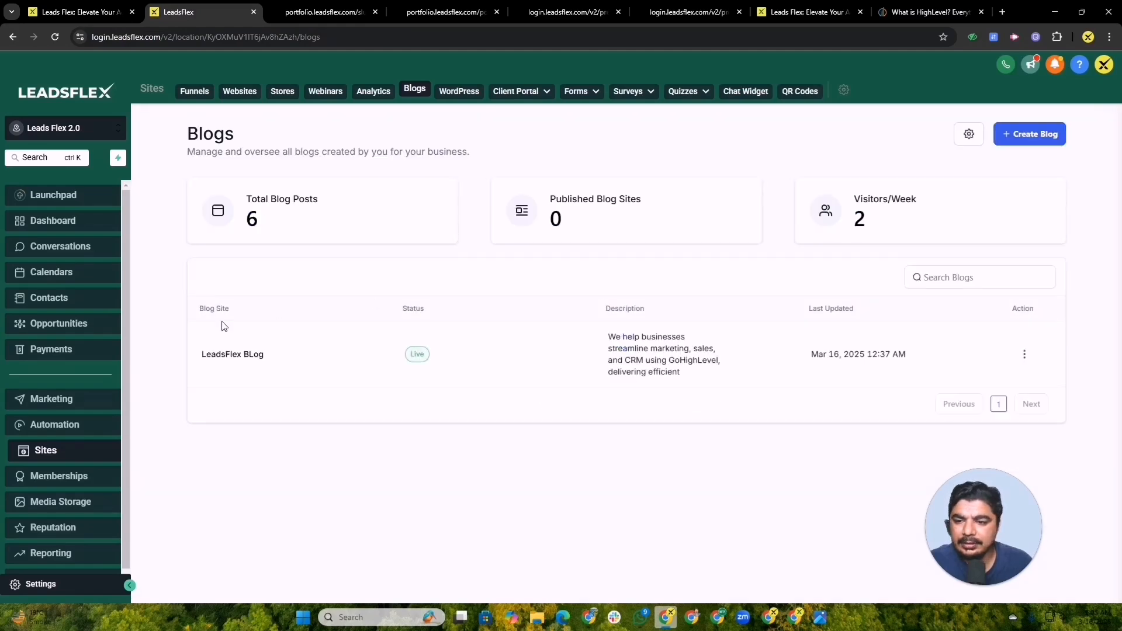
- Check the LeadsFlex BLog entry's description and available actions, and open that blog site in the page builder
{"action": "left_click_drag", "start_coordinate": [614, 334], "coordinate": [741, 412]}
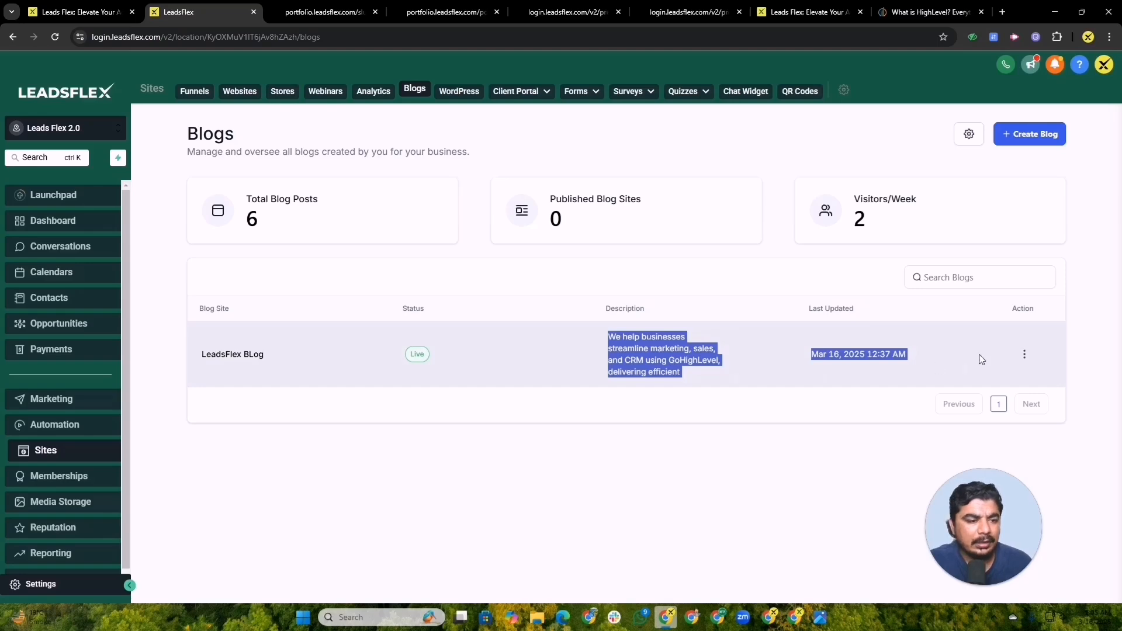
{"action": "left_click", "coordinate": [1023, 355]}
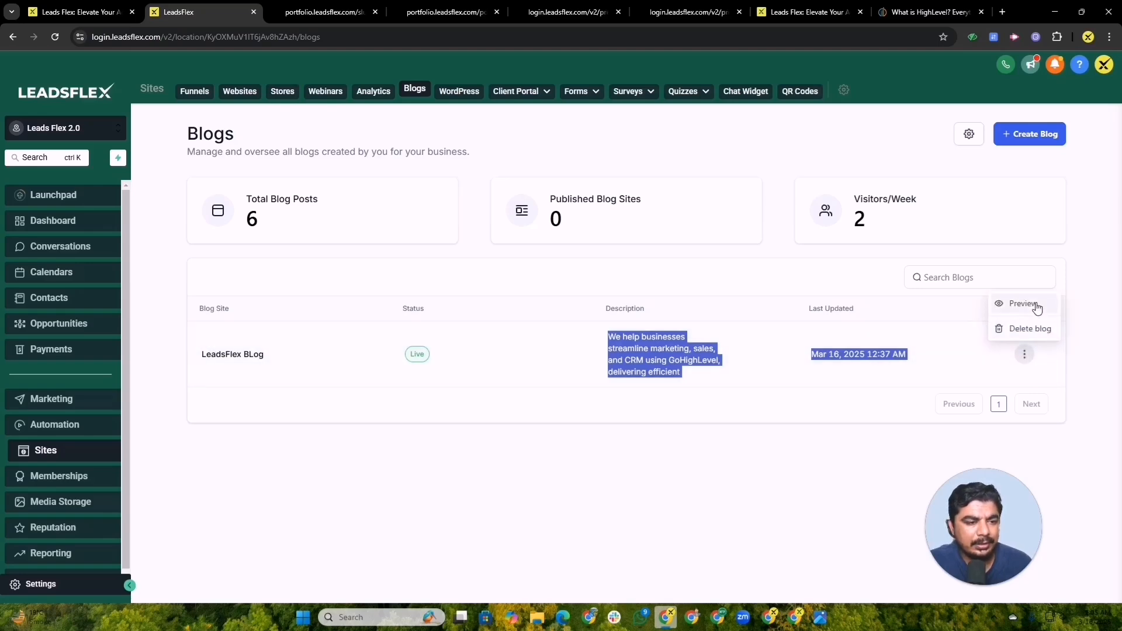
{"action": "left_click", "coordinate": [225, 355]}
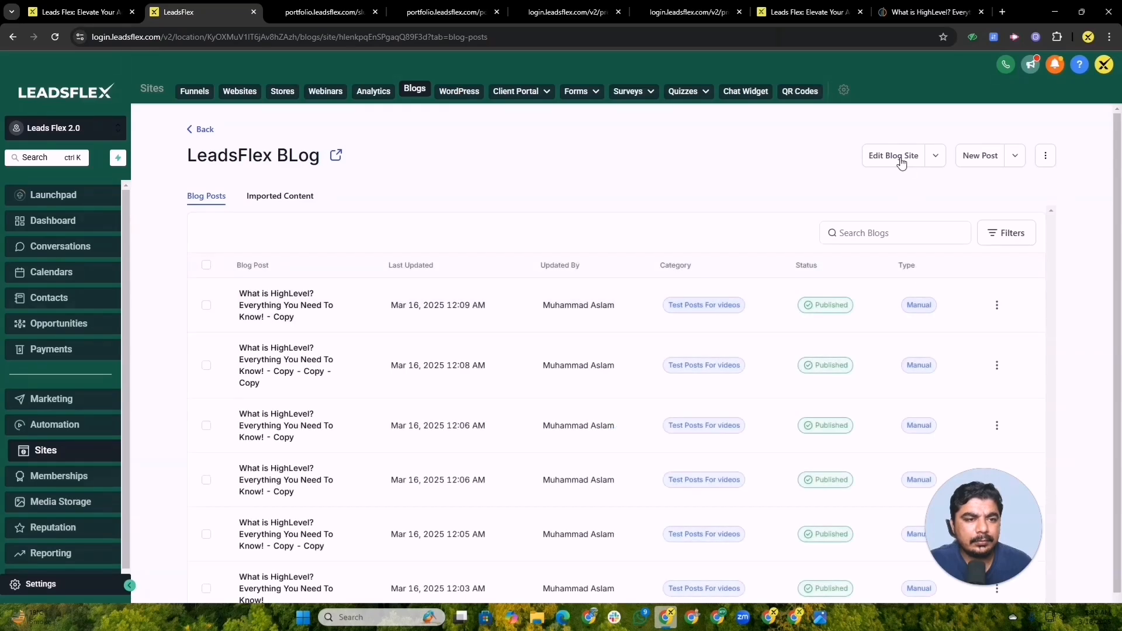
{"action": "left_click", "coordinate": [889, 159]}
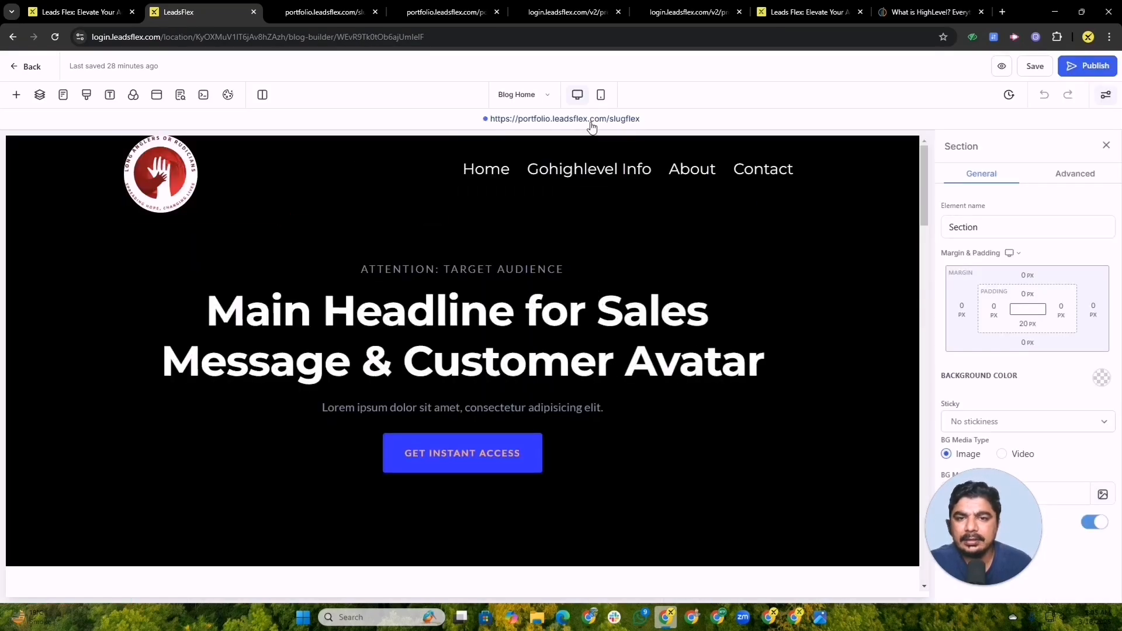
- Look through the whole Blog Home page, including the blog posts, audience, FAQ and footer sections
{"action": "scroll", "coordinate": [496, 245], "scroll_direction": "down", "scroll_amount": 4}
{"action": "scroll", "coordinate": [454, 314], "scroll_direction": "down", "scroll_amount": 3}
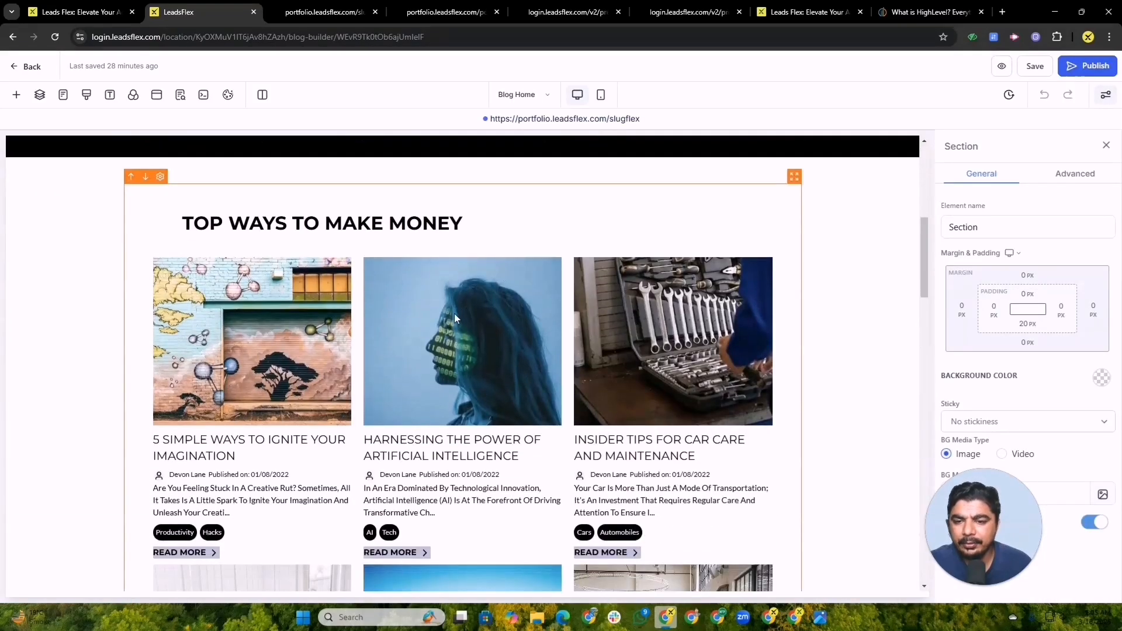
{"action": "scroll", "coordinate": [317, 363], "scroll_direction": "down", "scroll_amount": 1}
{"action": "left_click", "coordinate": [317, 359]}
{"action": "scroll", "coordinate": [463, 358], "scroll_direction": "down", "scroll_amount": 12}
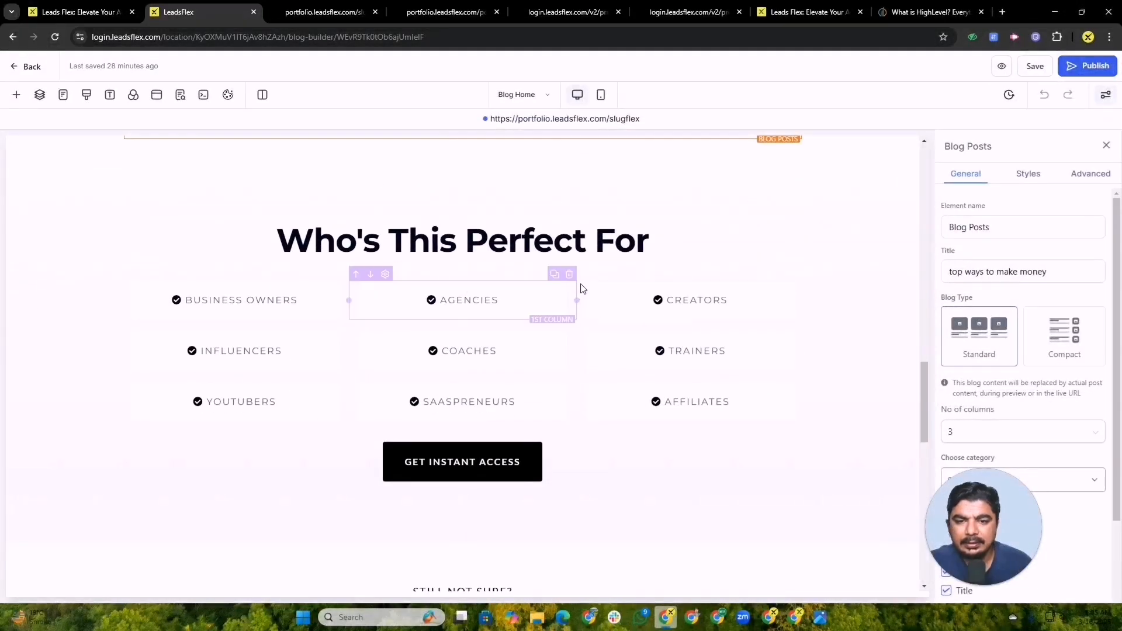
{"action": "scroll", "coordinate": [440, 376], "scroll_direction": "down", "scroll_amount": 5}
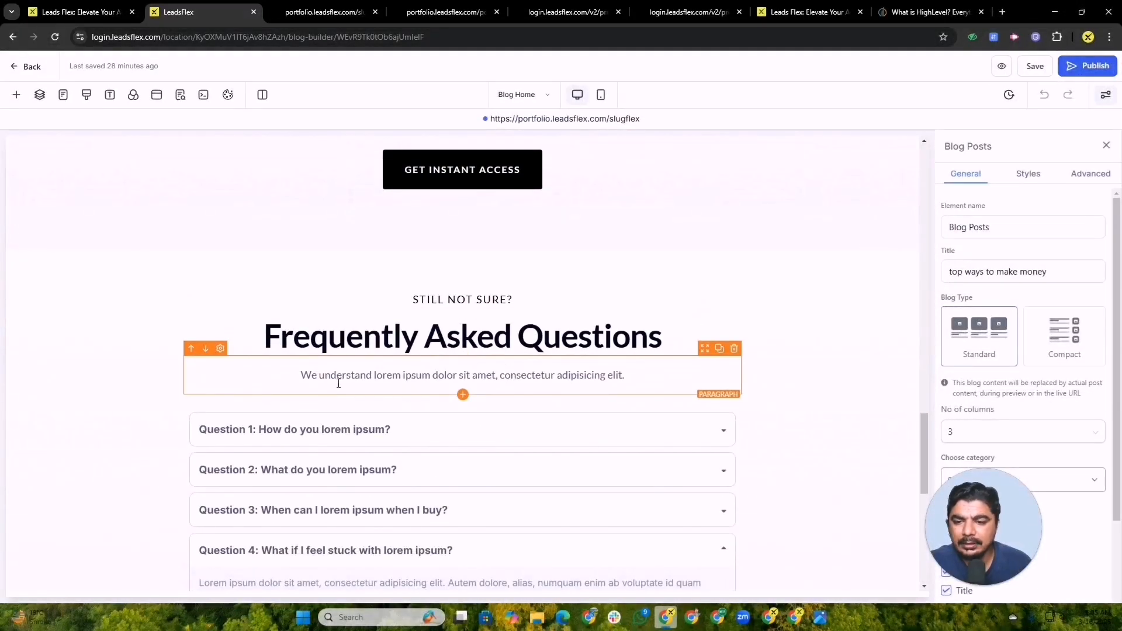
{"action": "scroll", "coordinate": [447, 426], "scroll_direction": "down", "scroll_amount": 2}
{"action": "scroll", "coordinate": [447, 426], "scroll_direction": "down", "scroll_amount": 6}
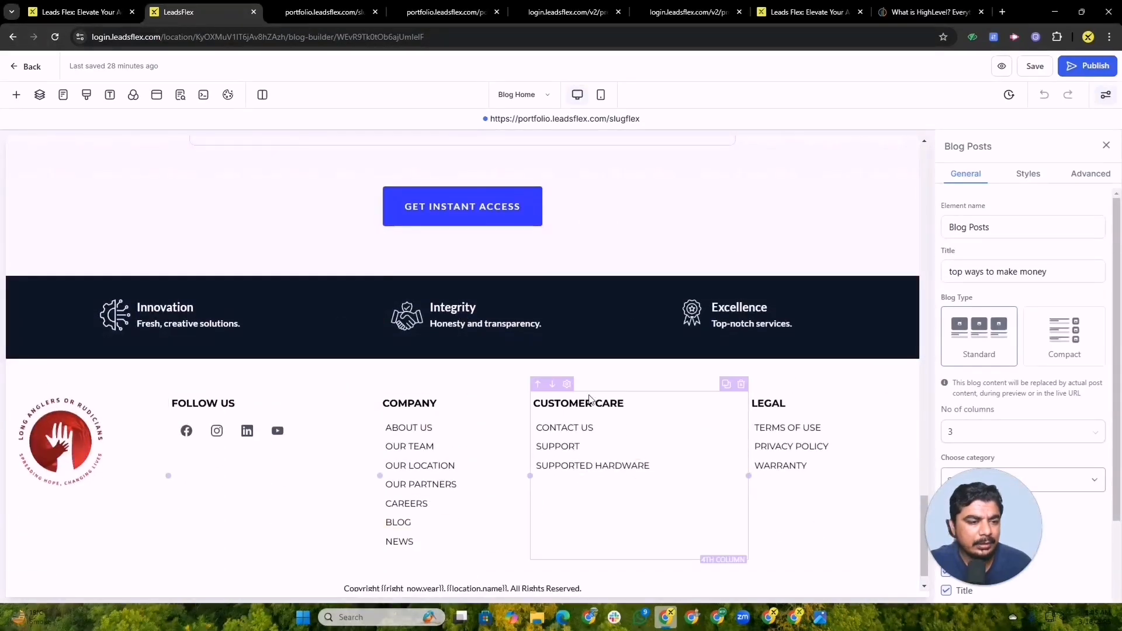
{"action": "scroll", "coordinate": [549, 352], "scroll_direction": "up", "scroll_amount": 14}
{"action": "scroll", "coordinate": [549, 351], "scroll_direction": "up", "scroll_amount": 12}
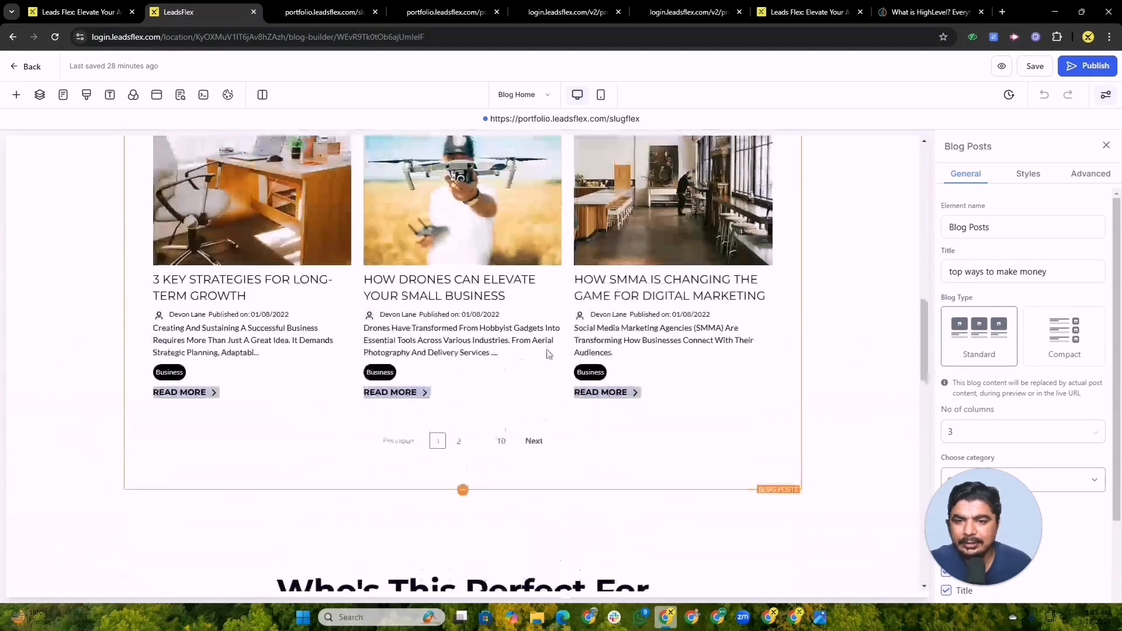
{"action": "scroll", "coordinate": [529, 339], "scroll_direction": "up", "scroll_amount": 2}
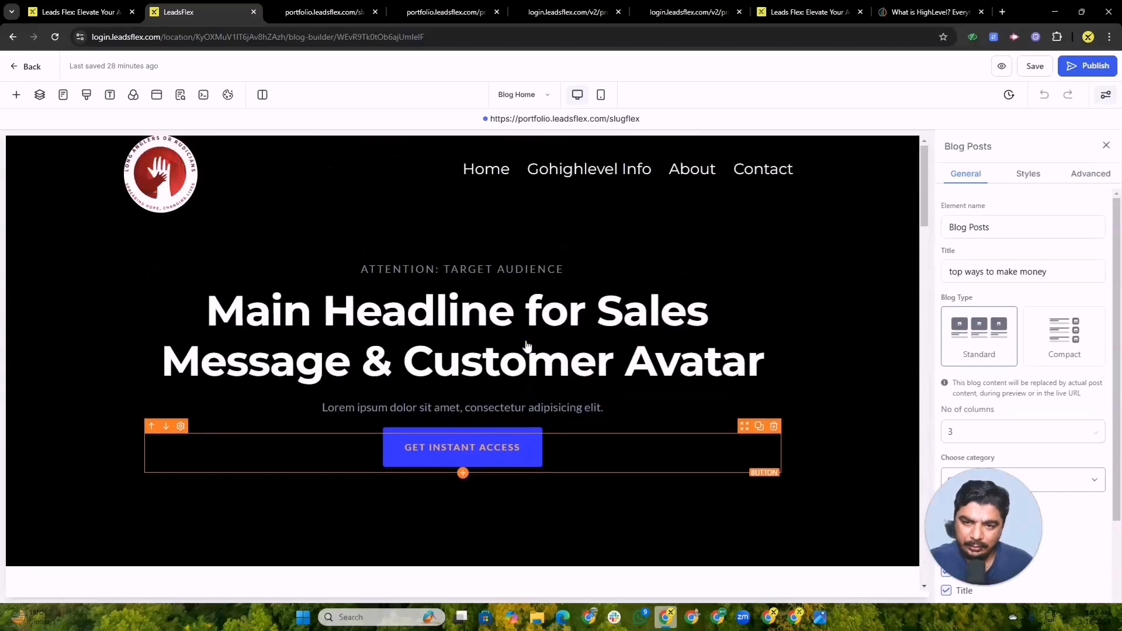
- Inspect the logo image, navigation menu and main headline elements of the Blog Home header area
{"action": "left_click", "coordinate": [405, 171]}
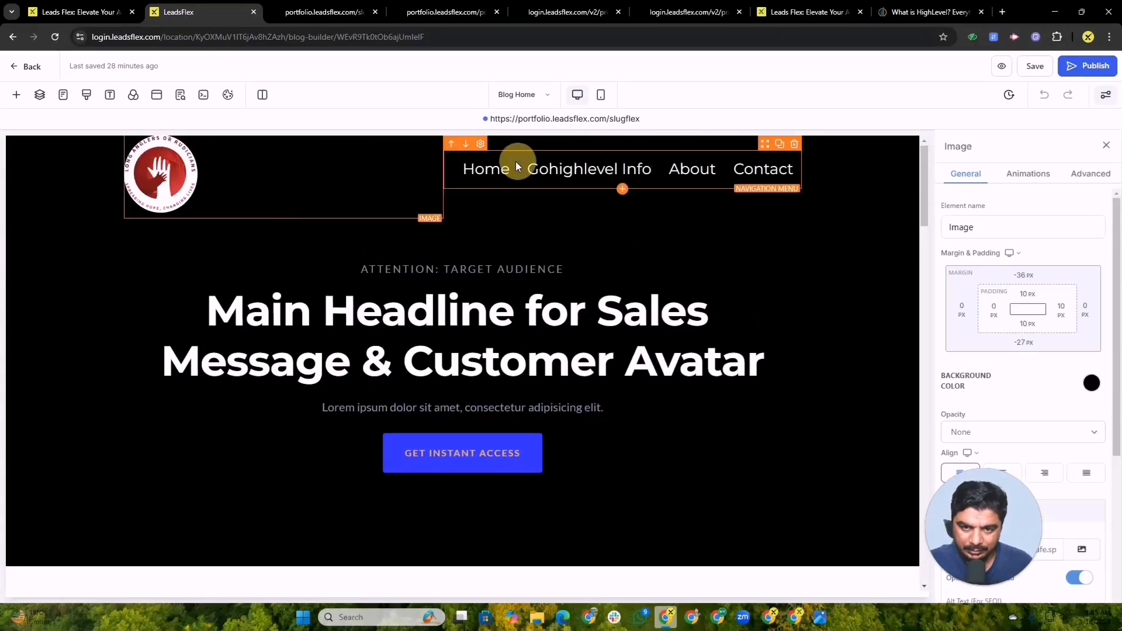
{"action": "left_click", "coordinate": [515, 161]}
{"action": "left_click", "coordinate": [380, 304]}
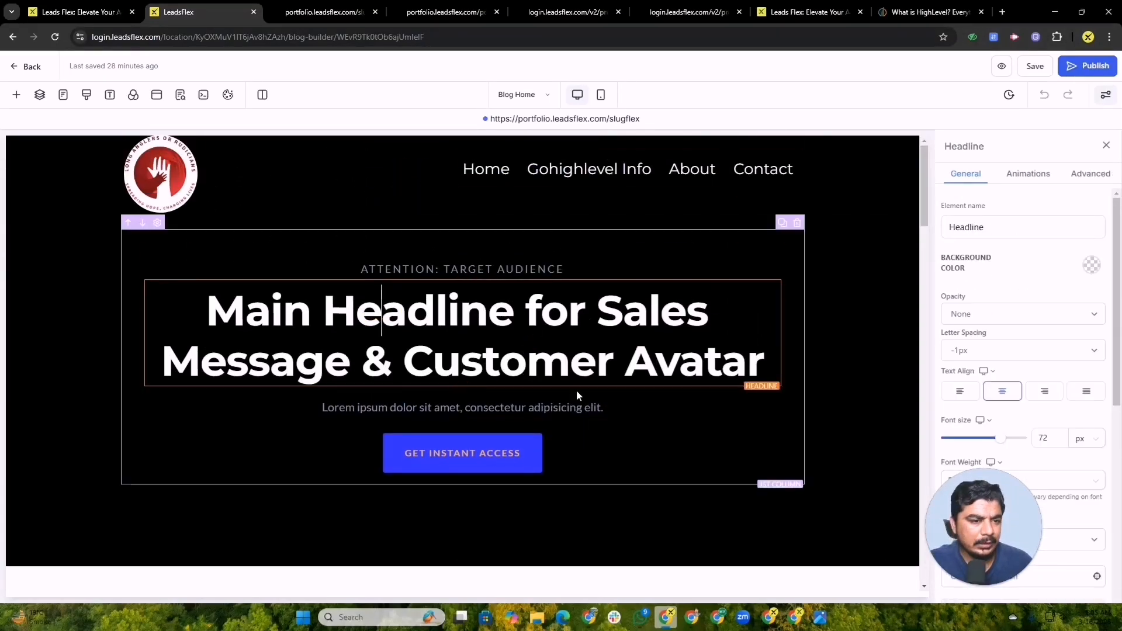
- Select the Blog Posts element titled "top ways to make money" and set its number of columns to 2
{"action": "scroll", "coordinate": [578, 393], "scroll_direction": "down", "scroll_amount": 3}
{"action": "scroll", "coordinate": [577, 393], "scroll_direction": "down", "scroll_amount": 3}
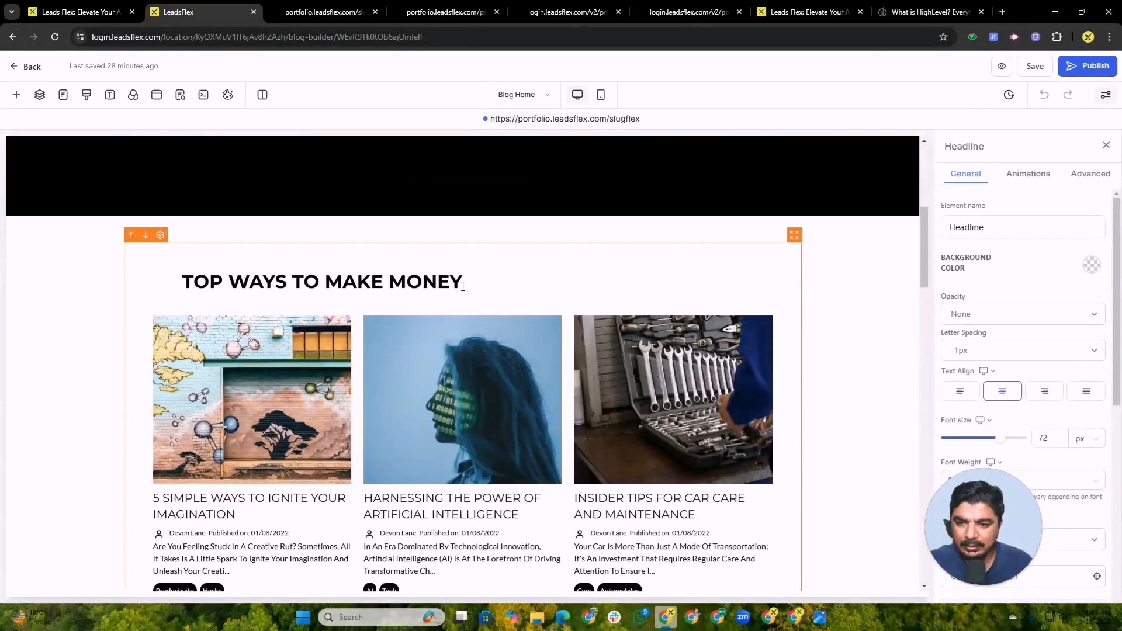
{"action": "left_click", "coordinate": [501, 286]}
{"action": "left_click", "coordinate": [1015, 227]}
{"action": "left_click_drag", "start_coordinate": [1015, 227], "coordinate": [944, 228]}
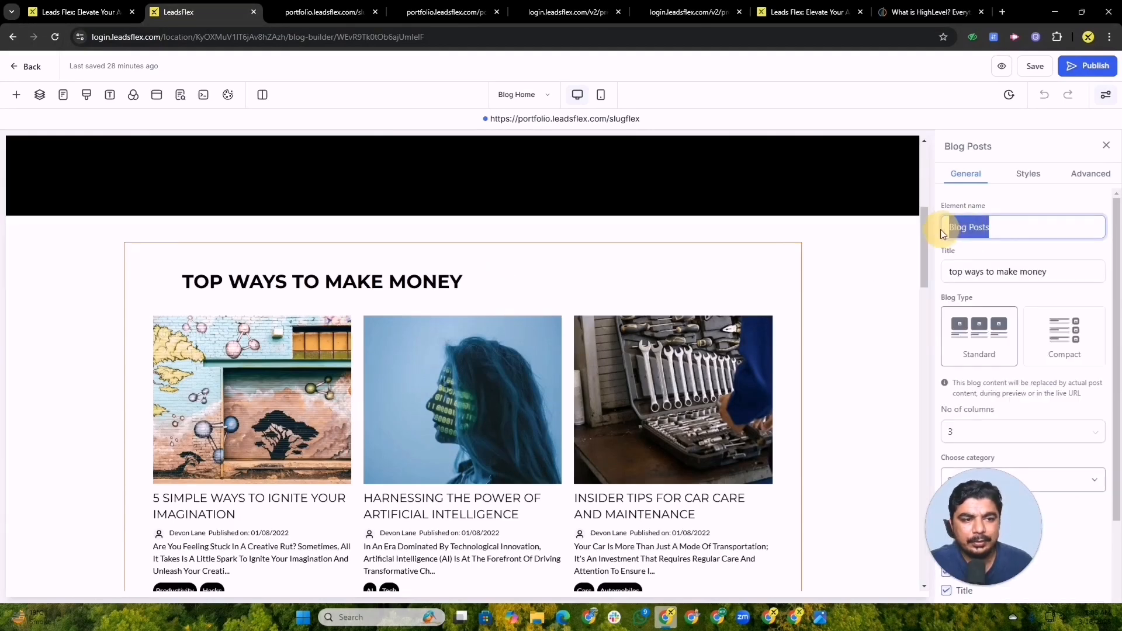
{"action": "scroll", "coordinate": [528, 352], "scroll_direction": "down", "scroll_amount": 3}
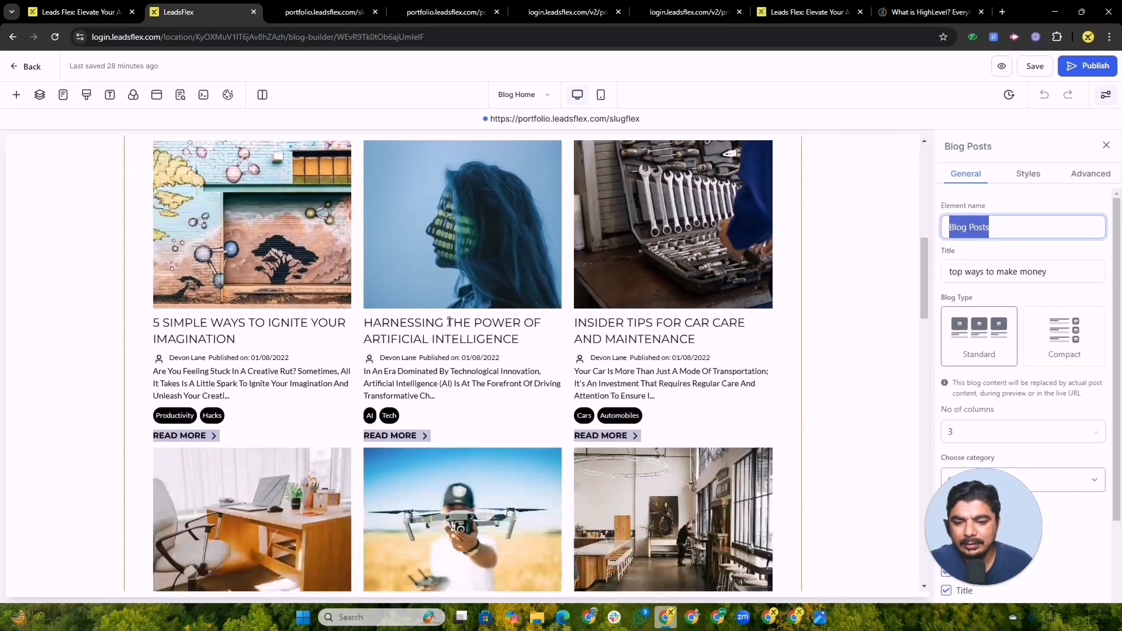
{"action": "scroll", "coordinate": [527, 352], "scroll_direction": "down", "scroll_amount": 1}
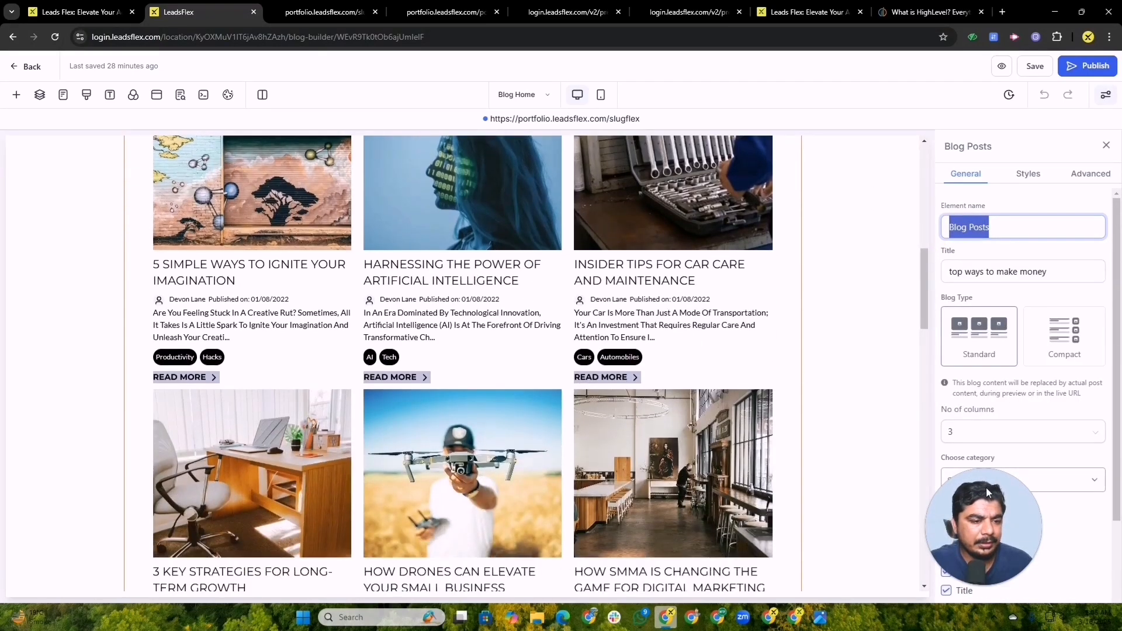
{"action": "left_click", "coordinate": [967, 430]}
{"action": "left_click", "coordinate": [951, 459]}
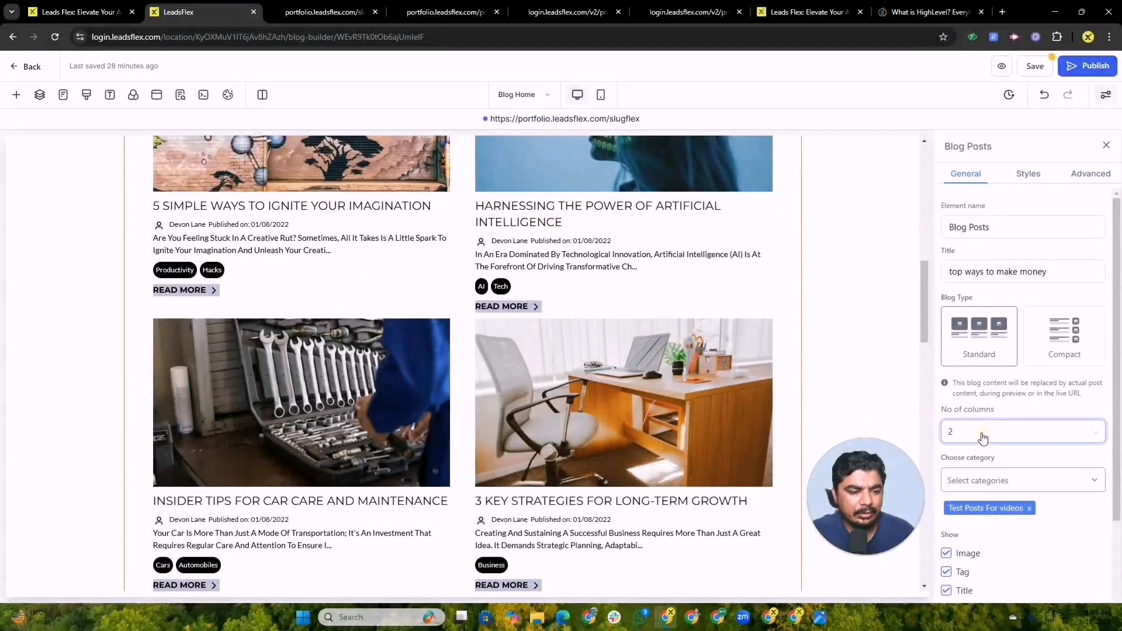
- Set the Blog Posts element's number of columns to 3 and check the post grid and its pagination
{"action": "left_click", "coordinate": [983, 437]}
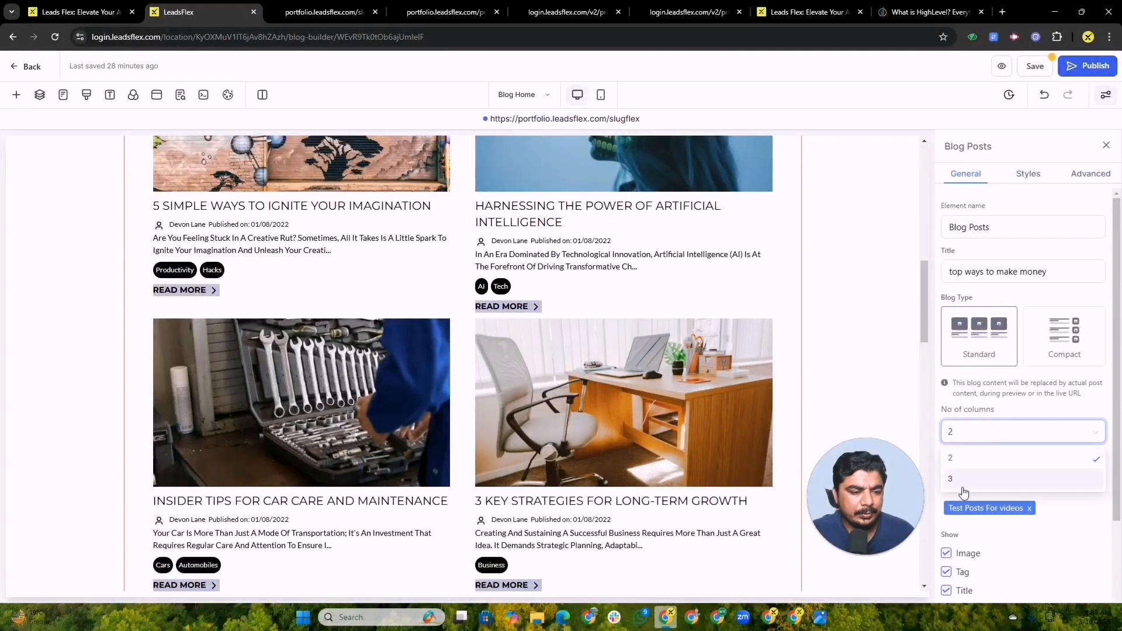
{"action": "left_click", "coordinate": [957, 475]}
{"action": "scroll", "coordinate": [443, 369], "scroll_direction": "down", "scroll_amount": 4}
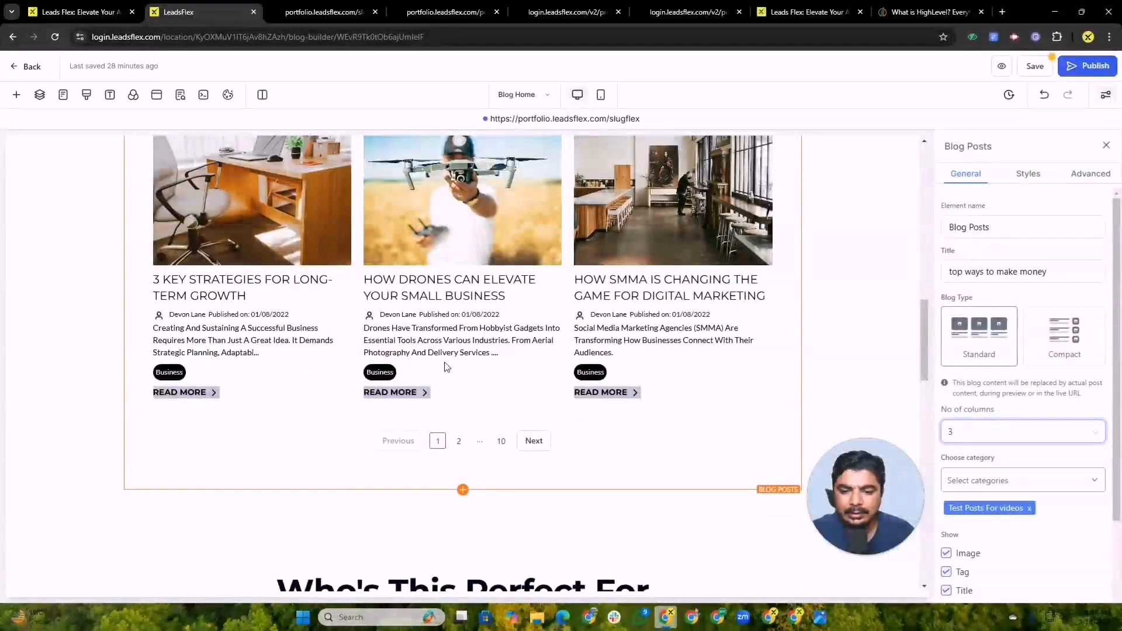
{"action": "scroll", "coordinate": [446, 370], "scroll_direction": "down", "scroll_amount": 2}
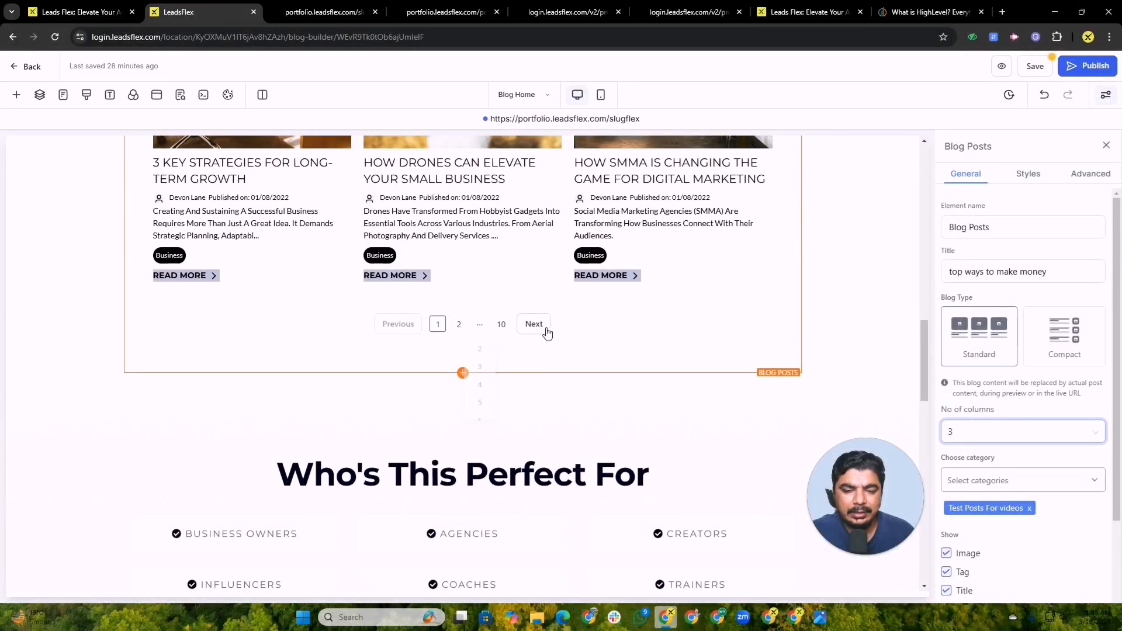
{"action": "scroll", "coordinate": [499, 359], "scroll_direction": "down", "scroll_amount": 2}
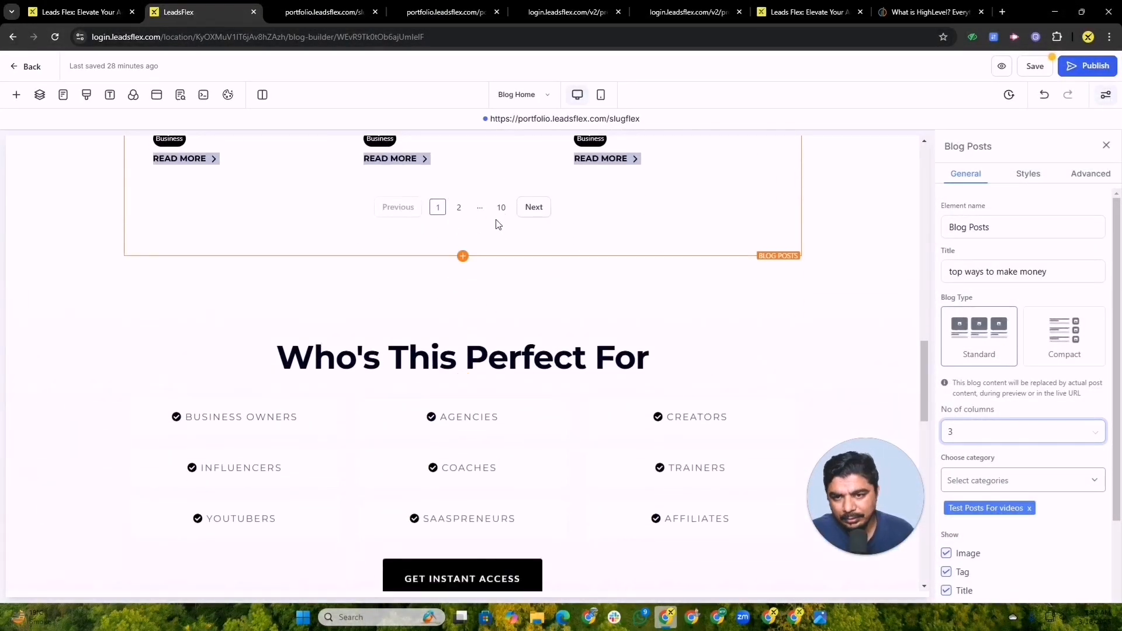
- Look through the Blog Home page with the three-column post grid, including the header, audience and FAQ sections
{"action": "scroll", "coordinate": [503, 234], "scroll_direction": "up", "scroll_amount": 10}
{"action": "scroll", "coordinate": [507, 258], "scroll_direction": "down", "scroll_amount": 8}
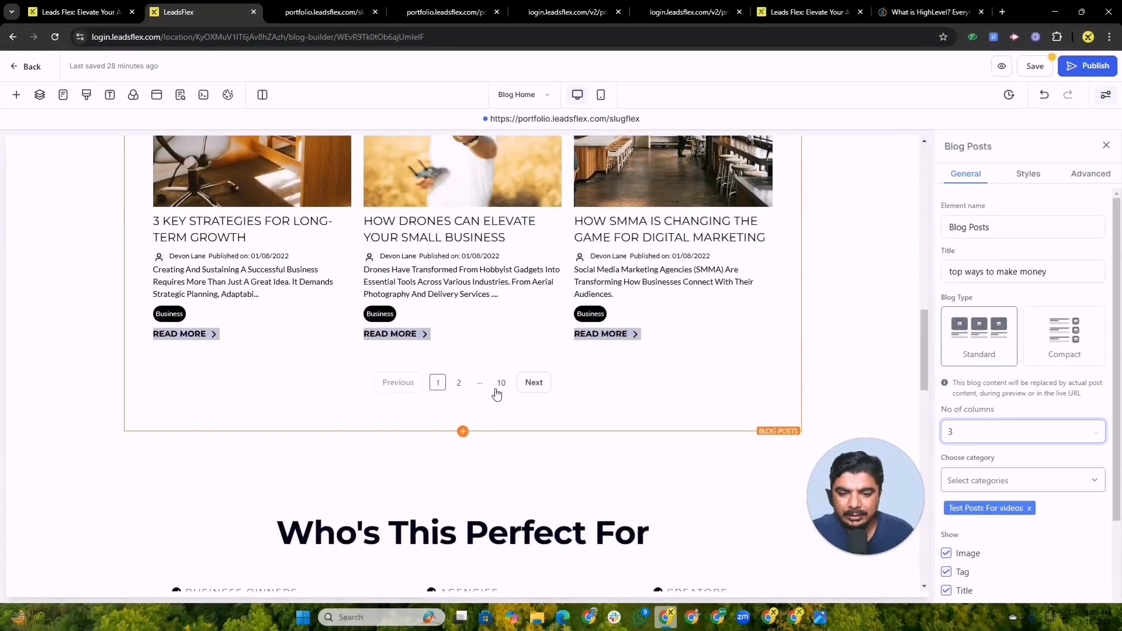
{"action": "scroll", "coordinate": [543, 436], "scroll_direction": "down", "scroll_amount": 4}
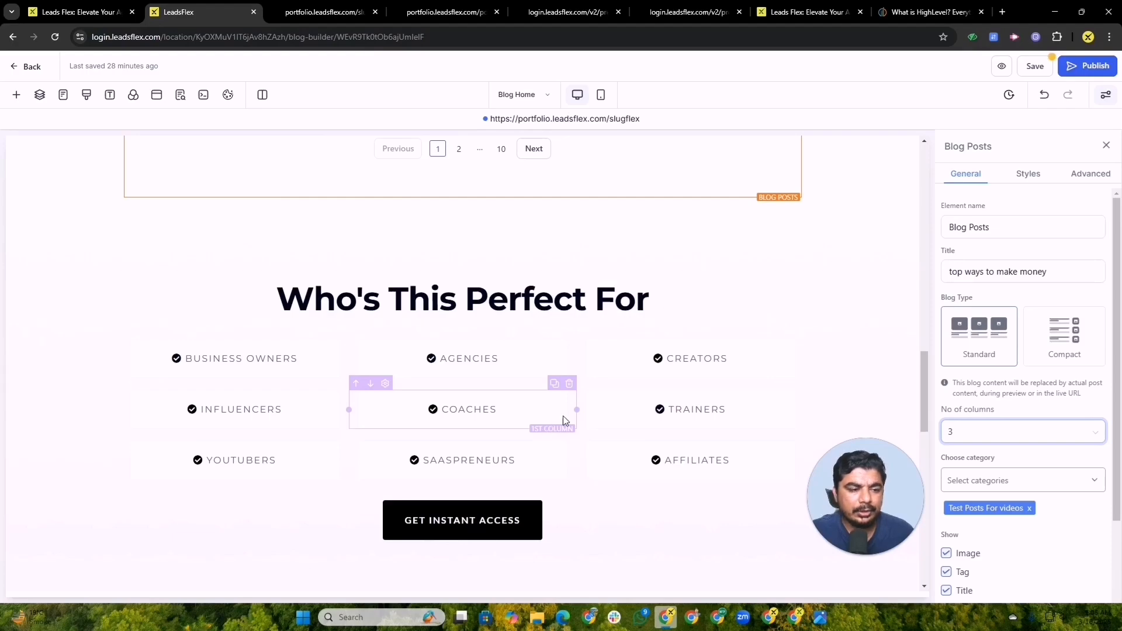
{"action": "scroll", "coordinate": [342, 334], "scroll_direction": "down", "scroll_amount": 8}
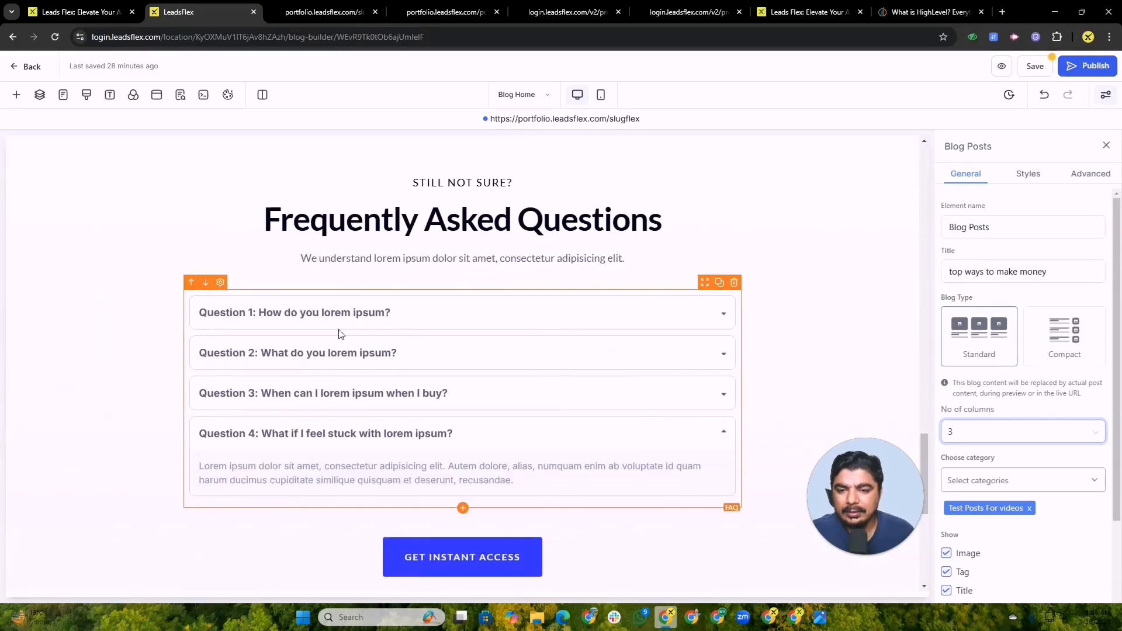
{"action": "scroll", "coordinate": [396, 368], "scroll_direction": "up", "scroll_amount": 4}
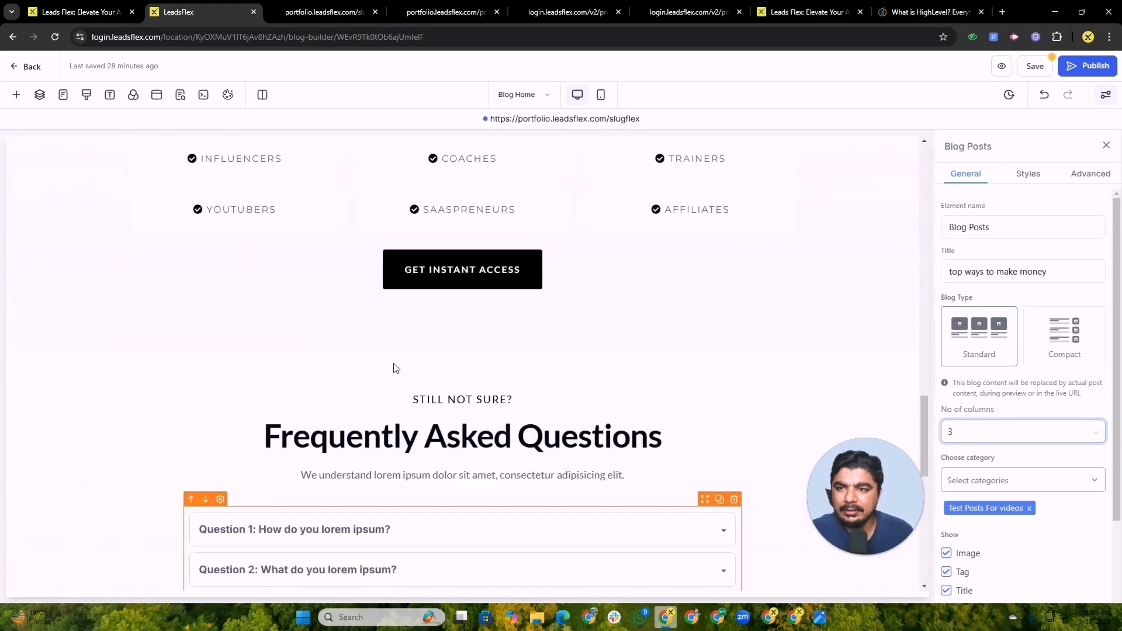
{"action": "scroll", "coordinate": [395, 369], "scroll_direction": "up", "scroll_amount": 15}
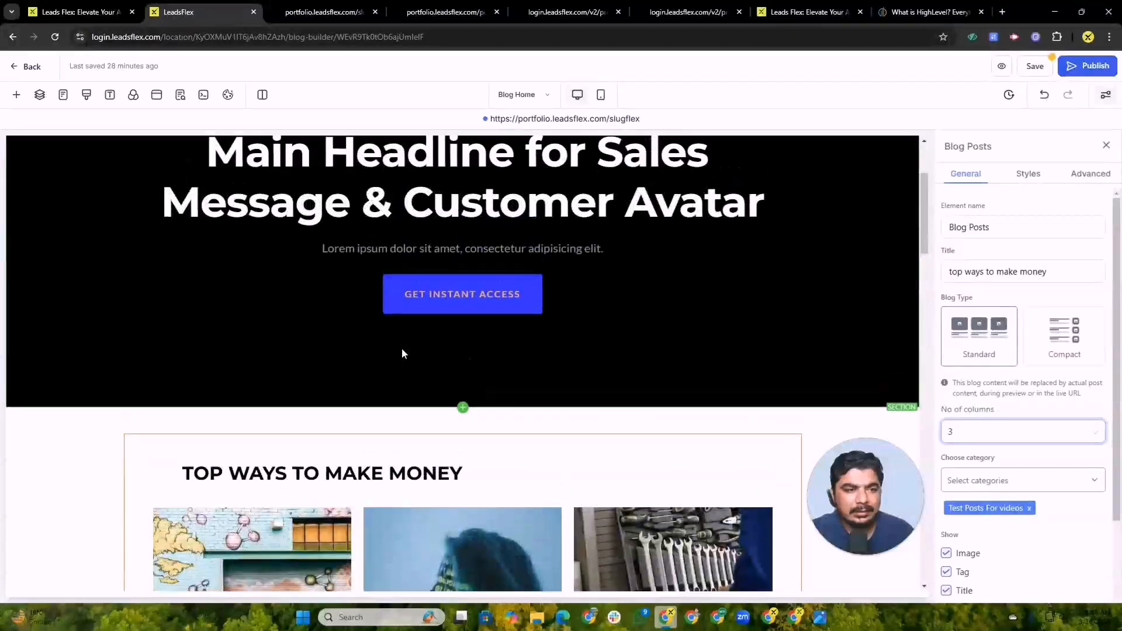
{"action": "scroll", "coordinate": [403, 354], "scroll_direction": "up", "scroll_amount": 3}
{"action": "scroll", "coordinate": [402, 354], "scroll_direction": "down", "scroll_amount": 12}
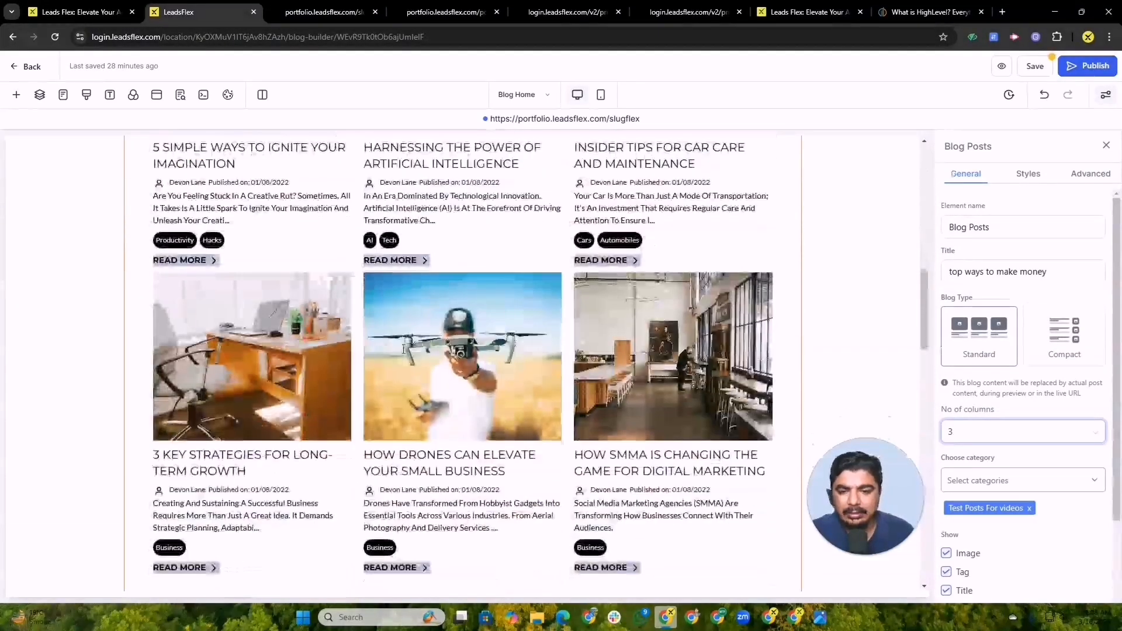
{"action": "scroll", "coordinate": [500, 359], "scroll_direction": "up", "scroll_amount": 2}
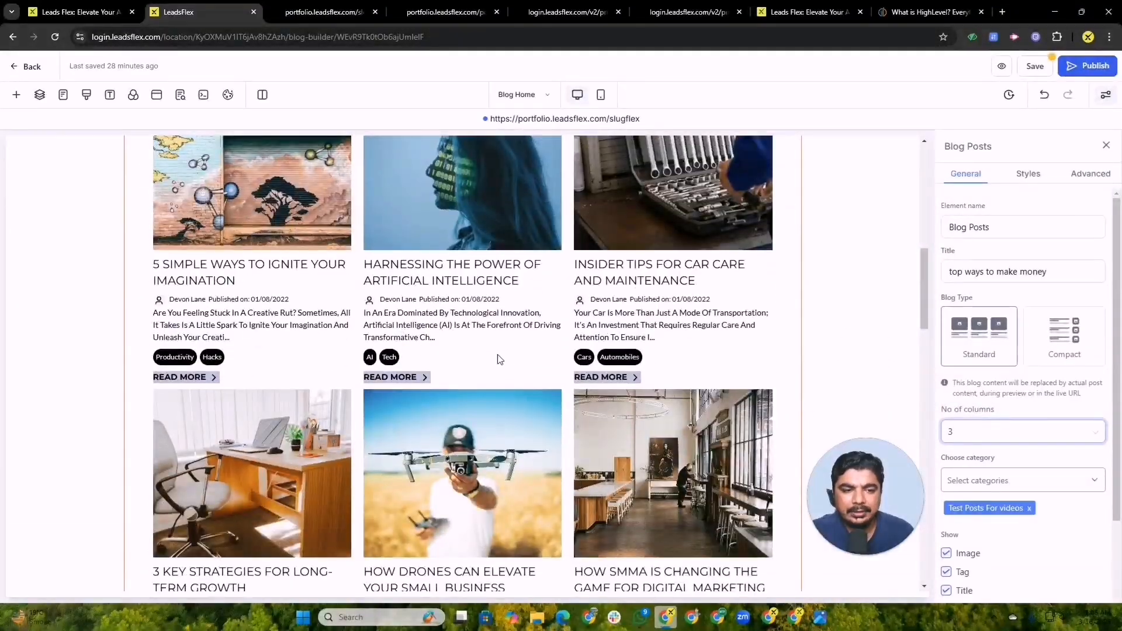
- Examine the Blog Posts element's style settings for image, post, tag, blog post title and the other text parts
{"action": "left_click", "coordinate": [1029, 174]}
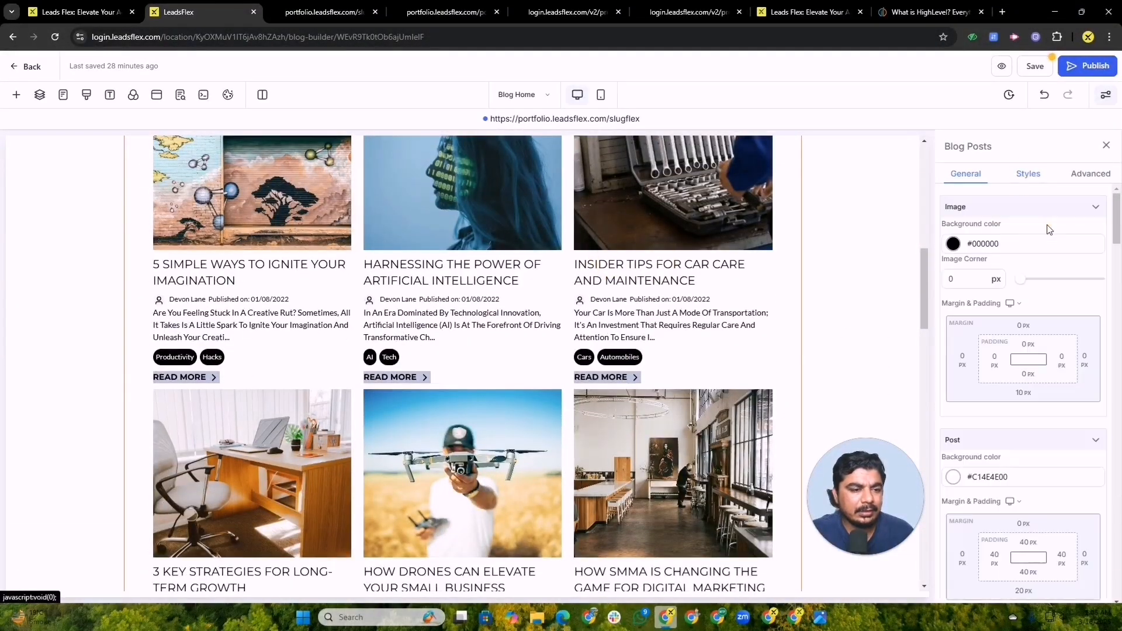
{"action": "scroll", "coordinate": [1004, 338], "scroll_direction": "down", "scroll_amount": 5}
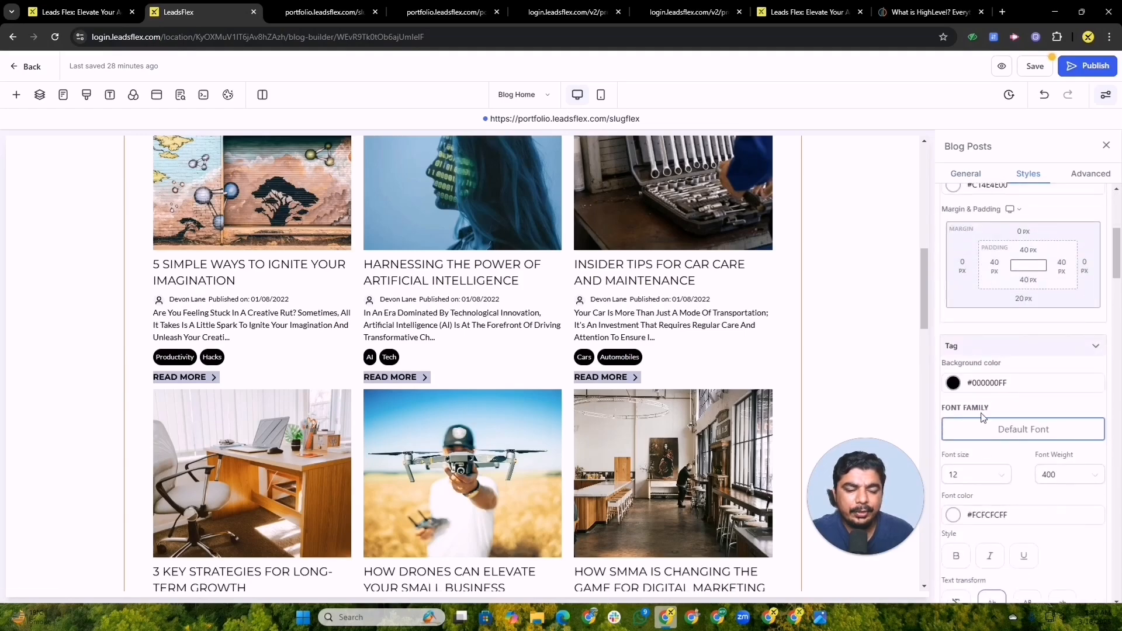
{"action": "scroll", "coordinate": [984, 417], "scroll_direction": "down", "scroll_amount": 4}
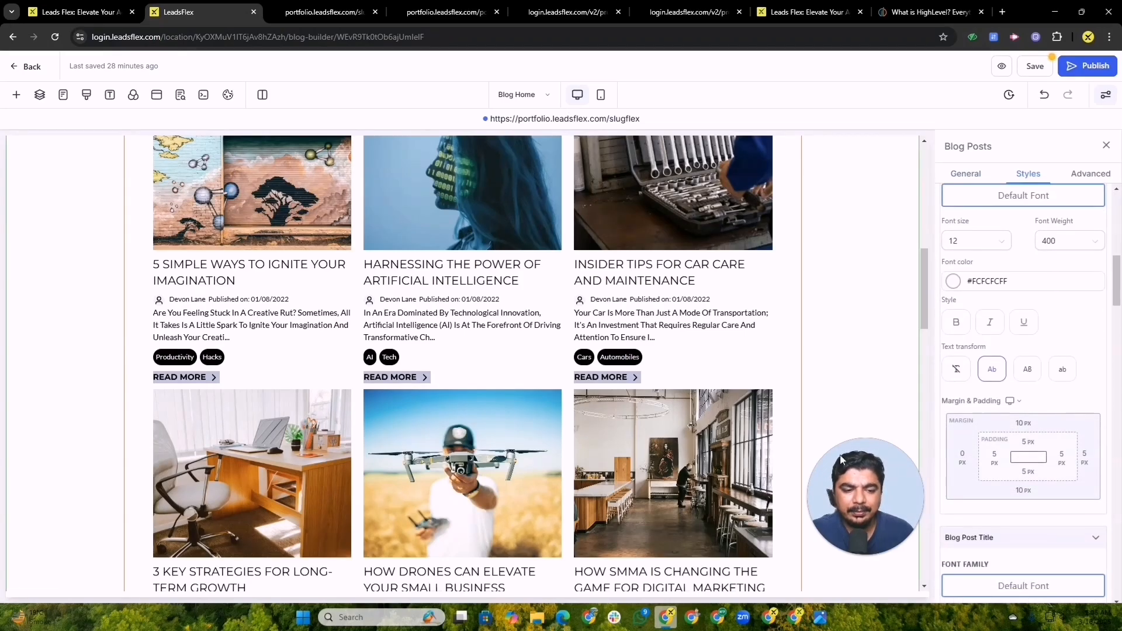
{"action": "scroll", "coordinate": [1005, 388], "scroll_direction": "down", "scroll_amount": 5}
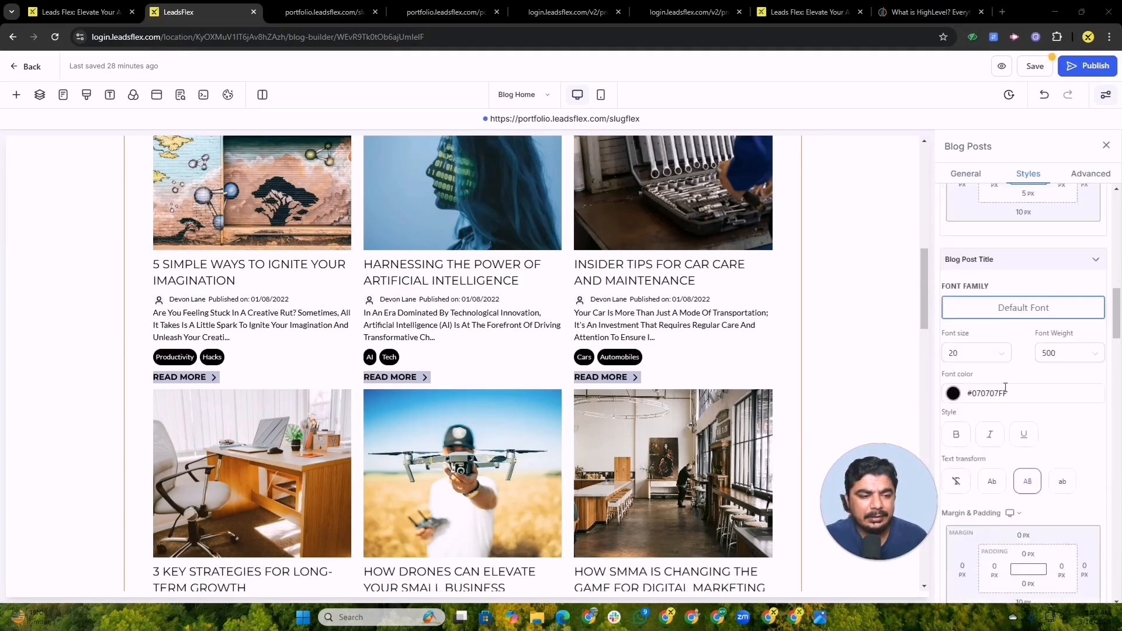
{"action": "scroll", "coordinate": [1006, 388], "scroll_direction": "down", "scroll_amount": 6}
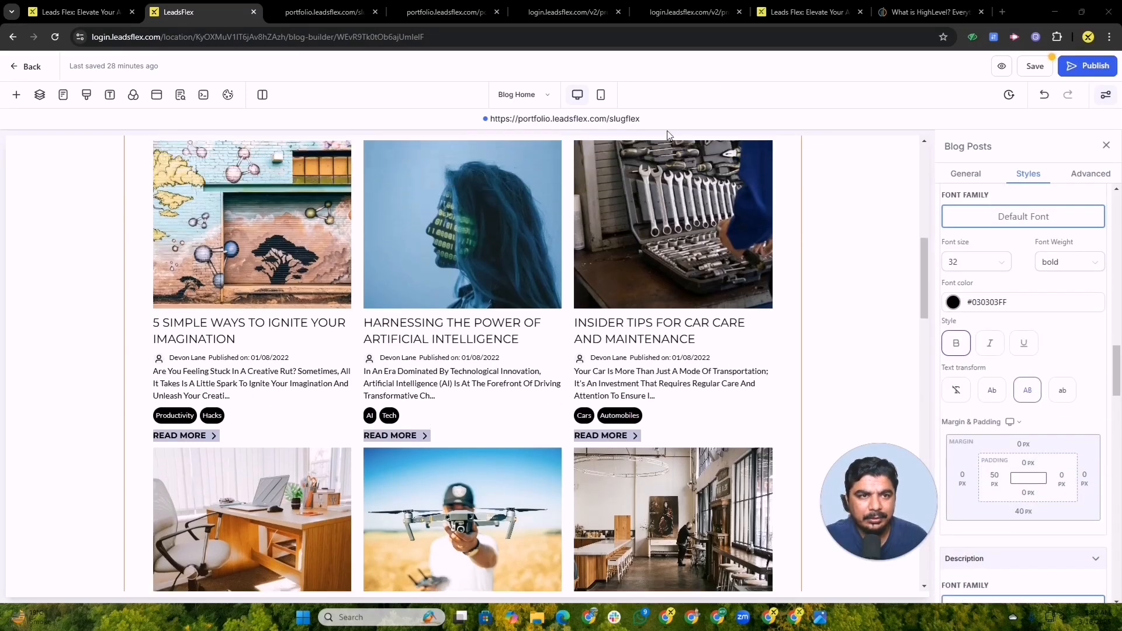
- Look over the leadsflex.com home page, return to the blog builder and review the Blog Home page up to its header
{"action": "left_click", "coordinate": [793, 5]}
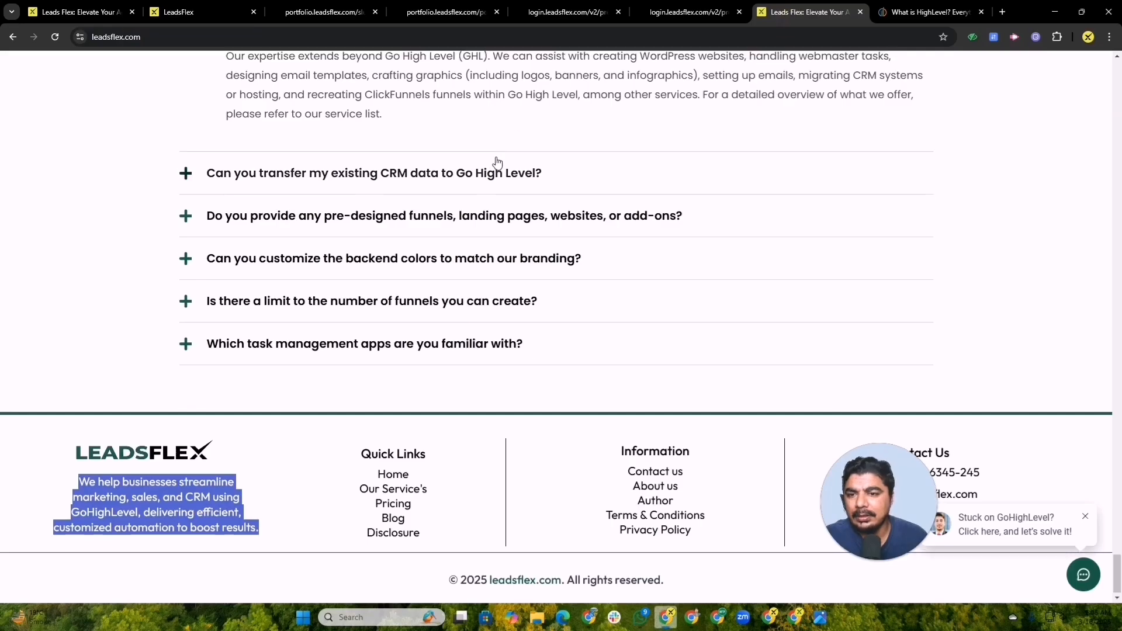
{"action": "scroll", "coordinate": [498, 166], "scroll_direction": "up", "scroll_amount": 15}
{"action": "scroll", "coordinate": [501, 174], "scroll_direction": "up", "scroll_amount": 15}
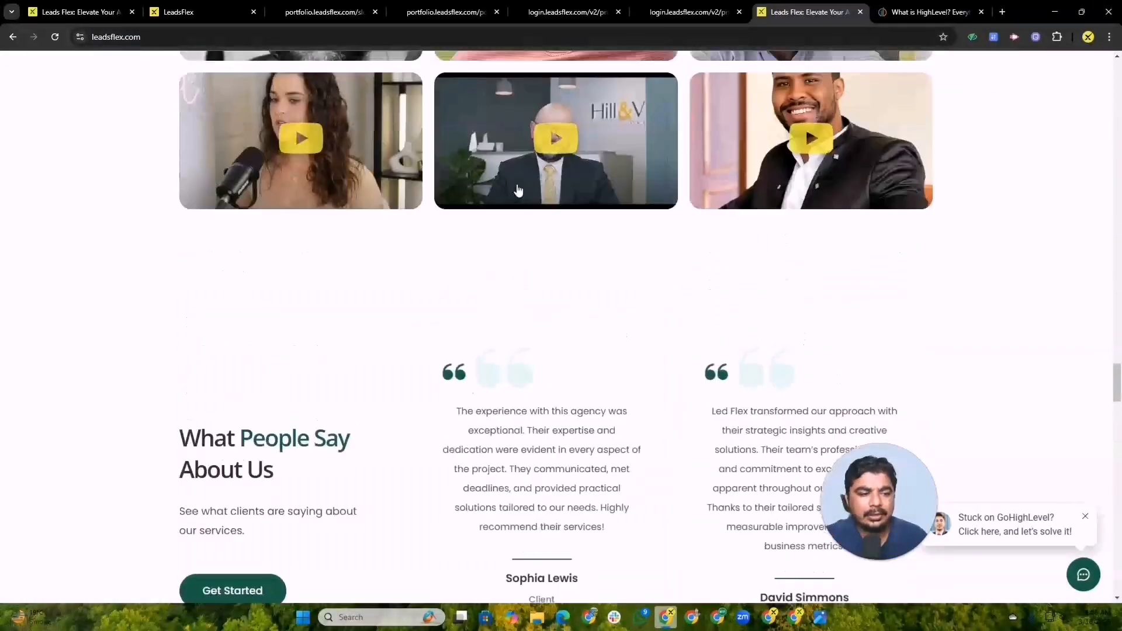
{"action": "scroll", "coordinate": [522, 188], "scroll_direction": "up", "scroll_amount": 15}
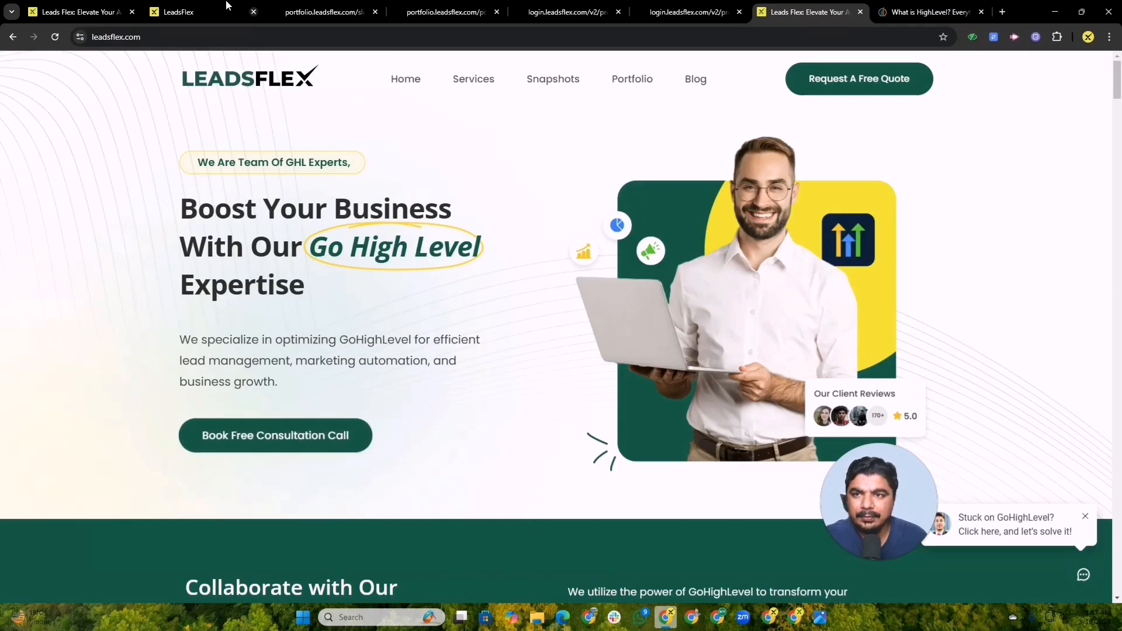
{"action": "left_click", "coordinate": [193, 12]}
{"action": "scroll", "coordinate": [507, 398], "scroll_direction": "down", "scroll_amount": 15}
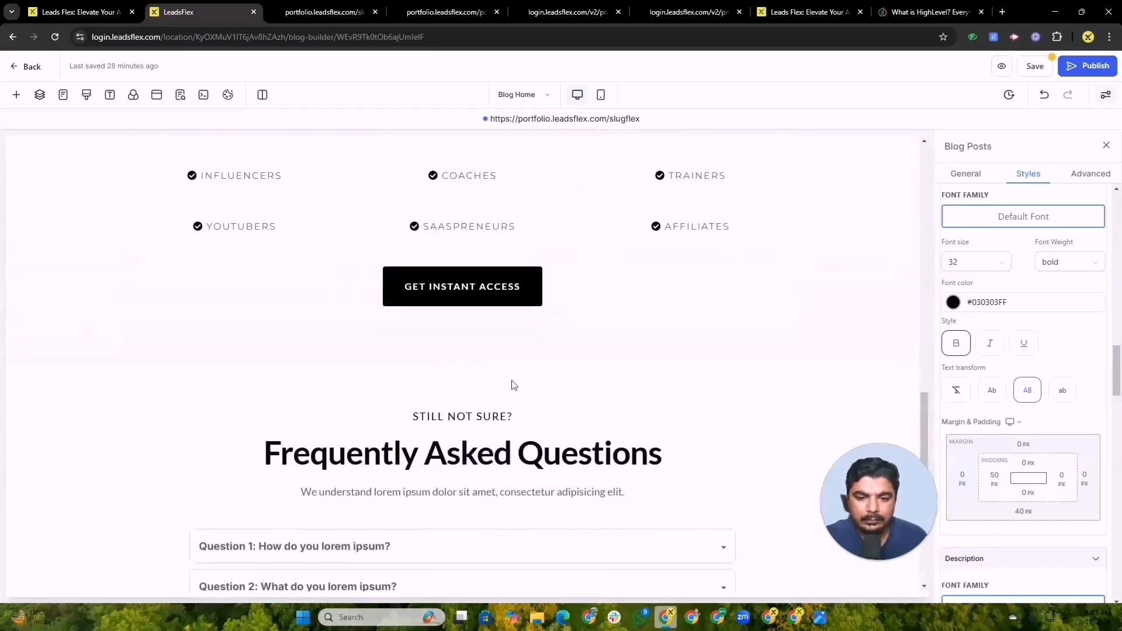
{"action": "scroll", "coordinate": [513, 386], "scroll_direction": "up", "scroll_amount": 2}
{"action": "scroll", "coordinate": [515, 383], "scroll_direction": "up", "scroll_amount": 15}
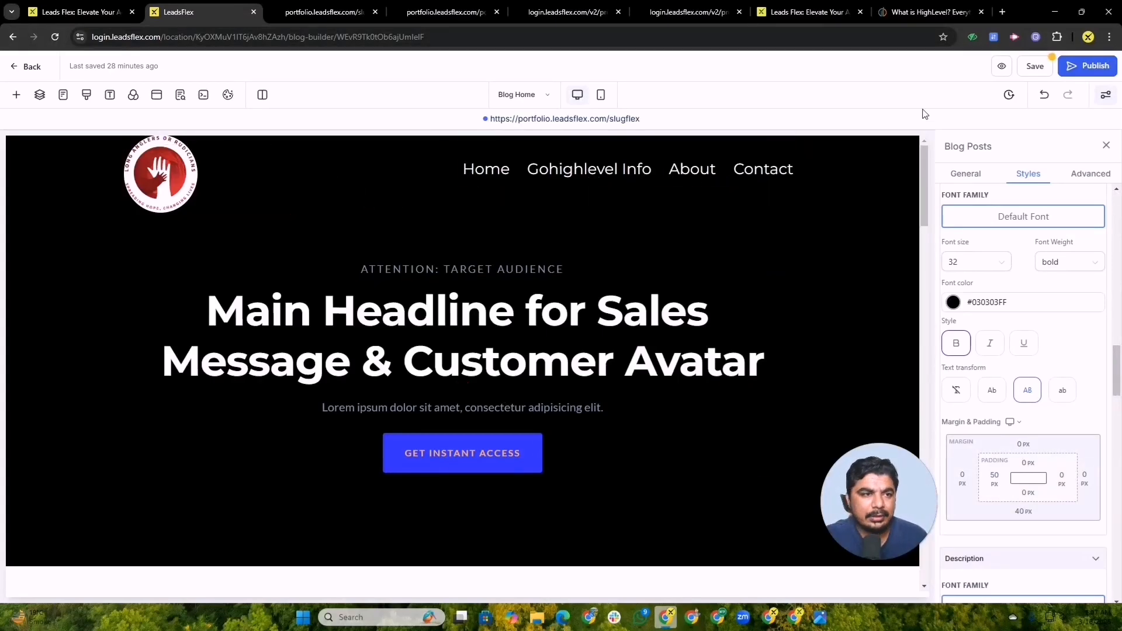
- Open a preview of the blog home page and set its SEO meta title to "This si Blog about GOhighlevel | SEO"
{"action": "left_click", "coordinate": [1000, 66]}
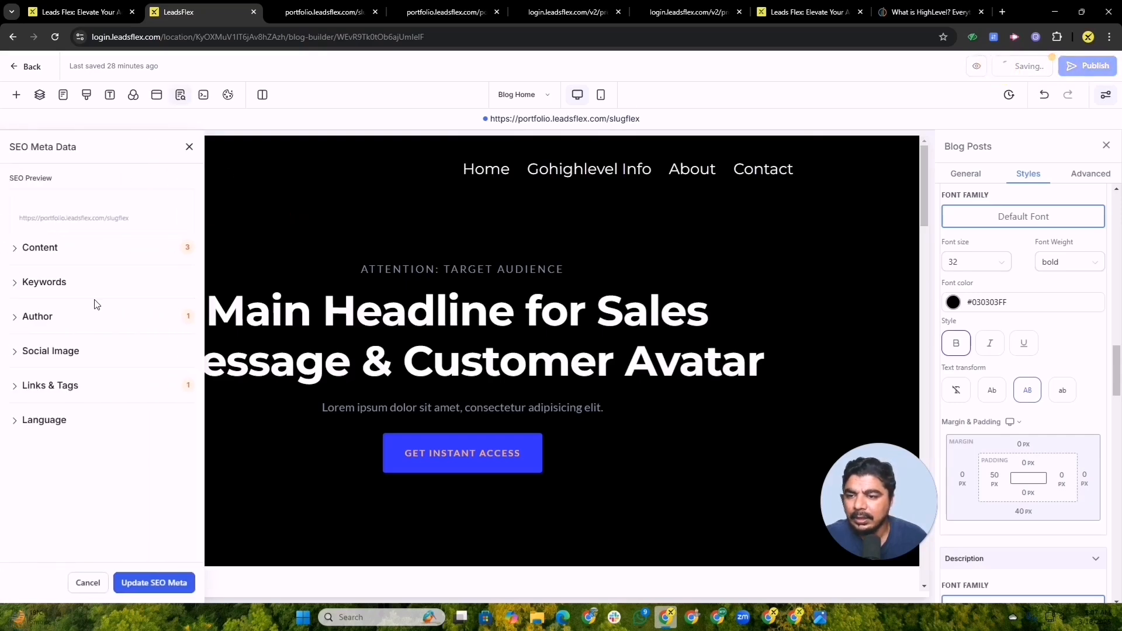
{"action": "left_click", "coordinate": [22, 251]}
{"action": "left_click", "coordinate": [63, 289]}
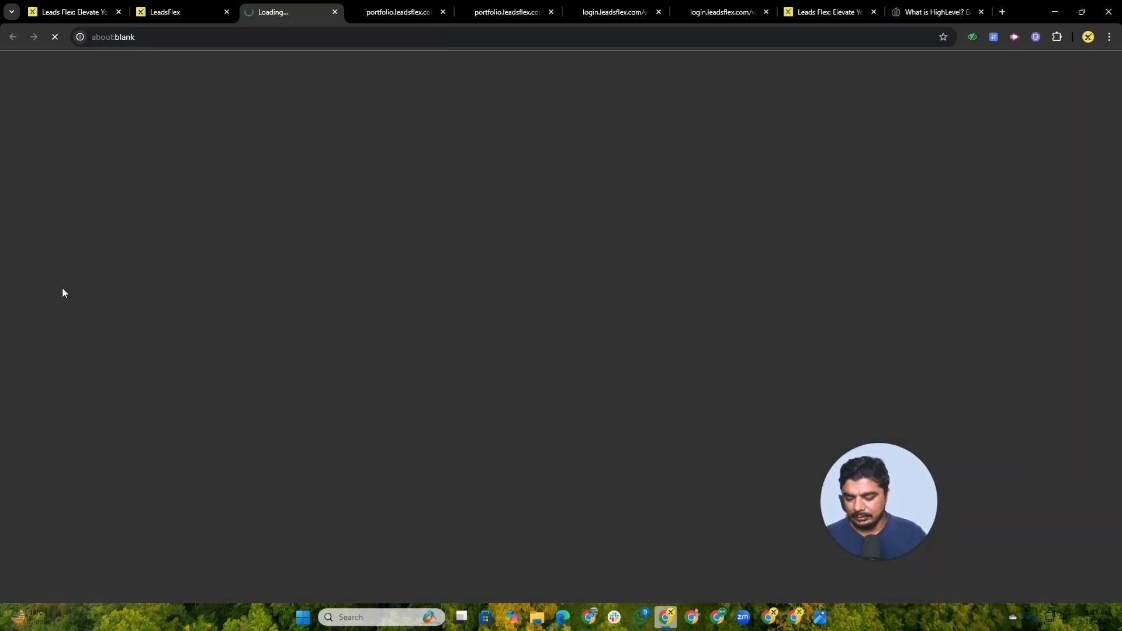
{"action": "left_click", "coordinate": [199, 10]}
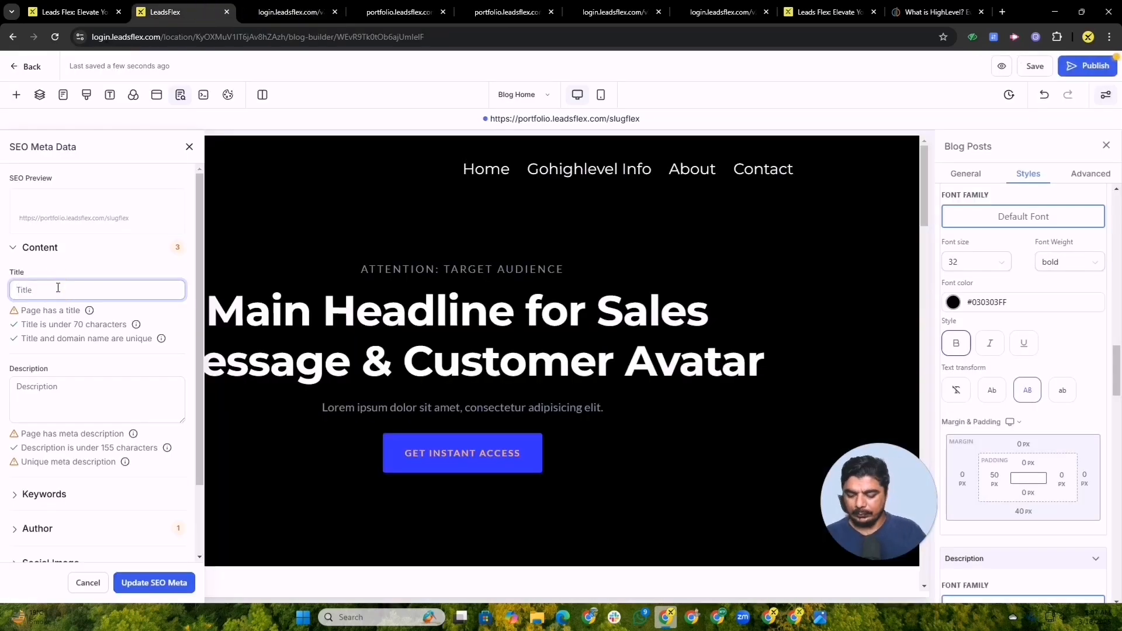
{"action": "type", "text": "This si Blog about GOhighlevel"}
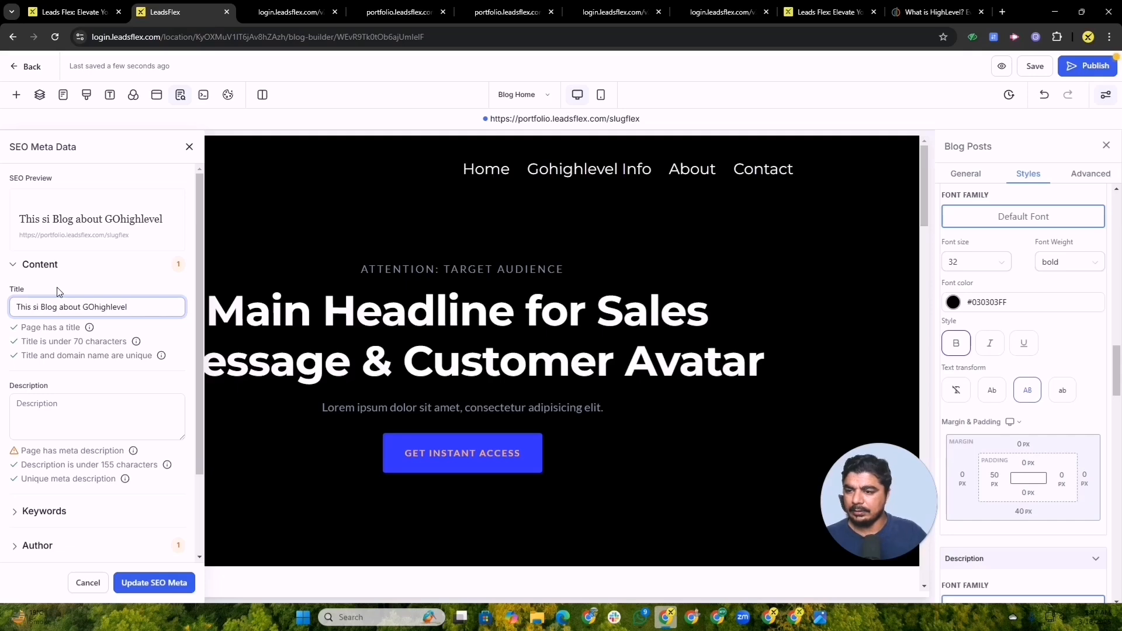
{"action": "type", "text": "SEO"}
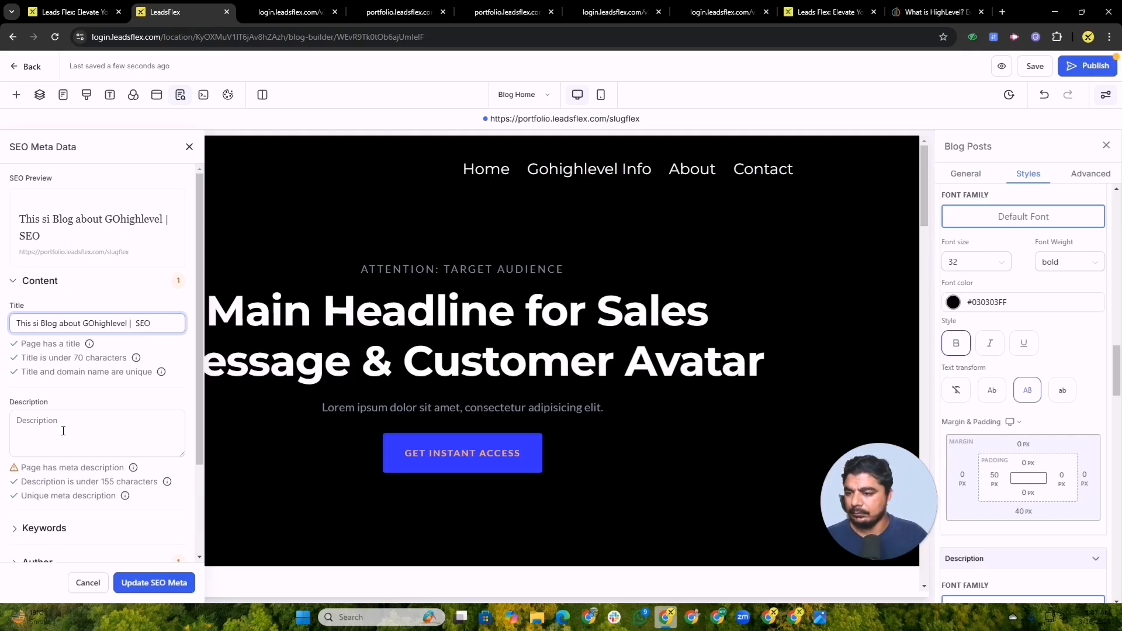
- Paste the SEO meta description and shorten it to "Are you looking to create a powerful blog"
{"action": "left_click", "coordinate": [63, 431]}
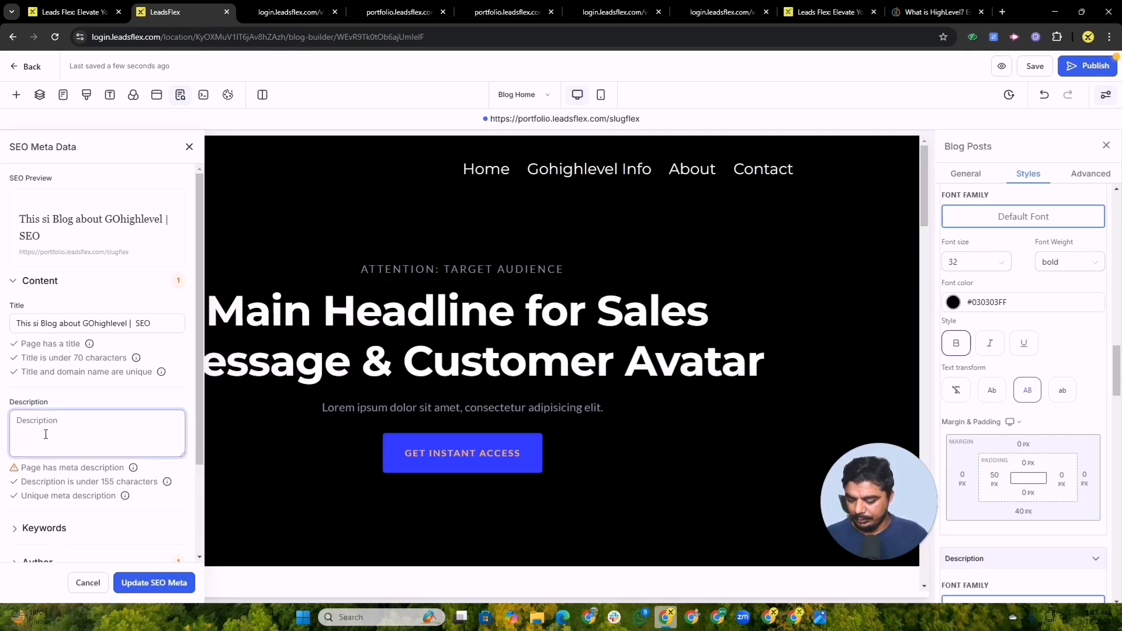
{"action": "key", "text": "super+v"}
{"action": "left_click", "coordinate": [127, 284]}
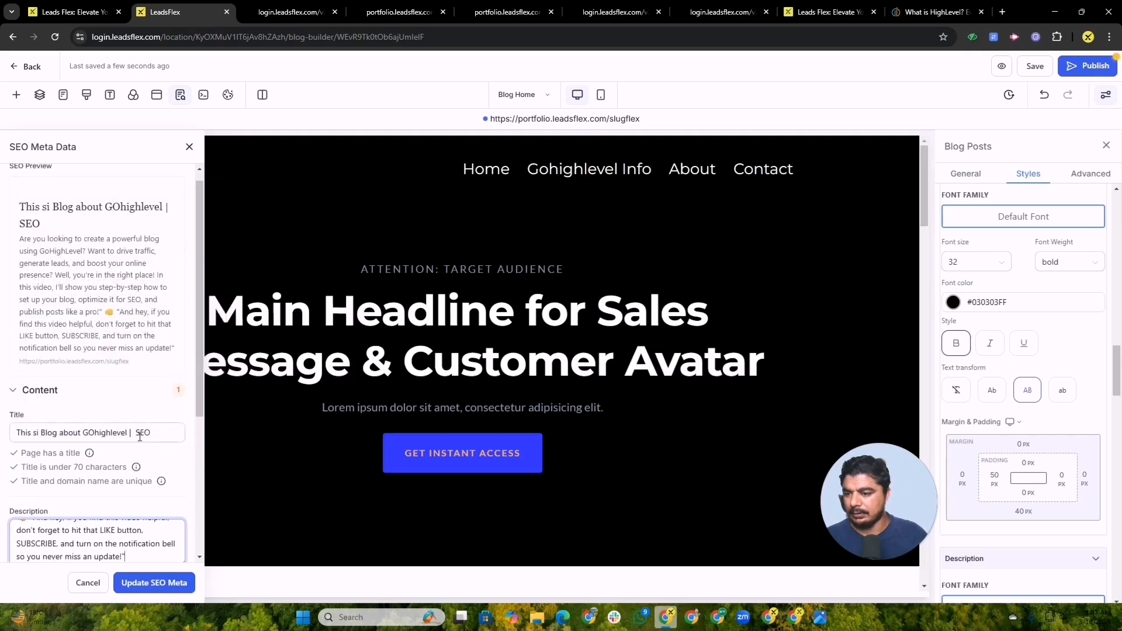
{"action": "scroll", "coordinate": [134, 433], "scroll_direction": "down", "scroll_amount": 5}
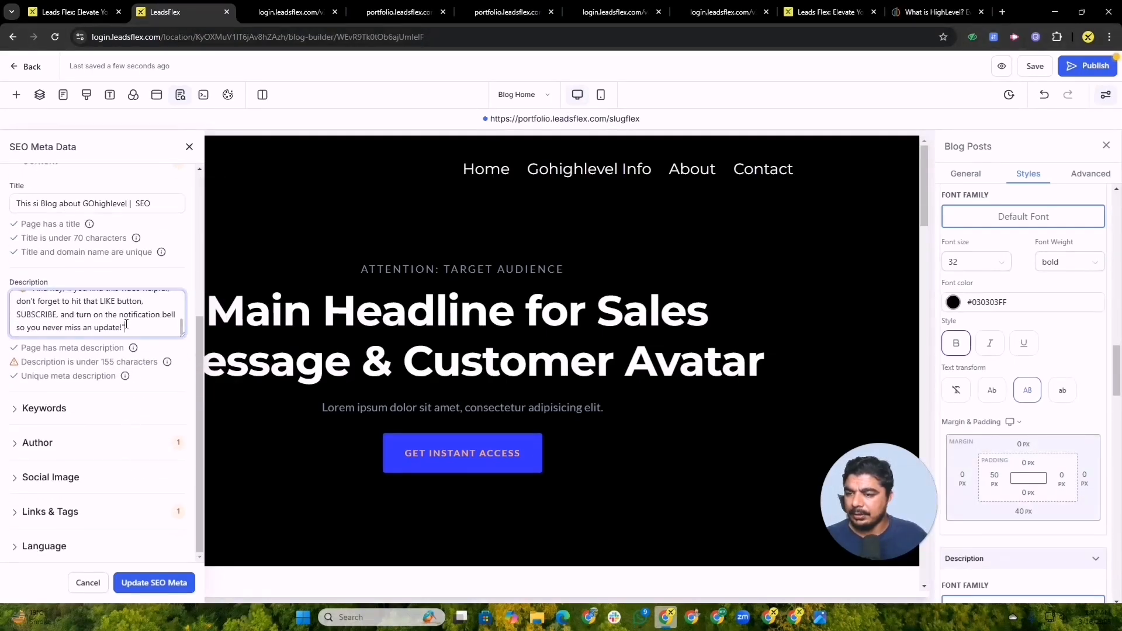
{"action": "left_click_drag", "start_coordinate": [136, 323], "coordinate": [2, 315]}
{"action": "key", "text": "BackSpace"}
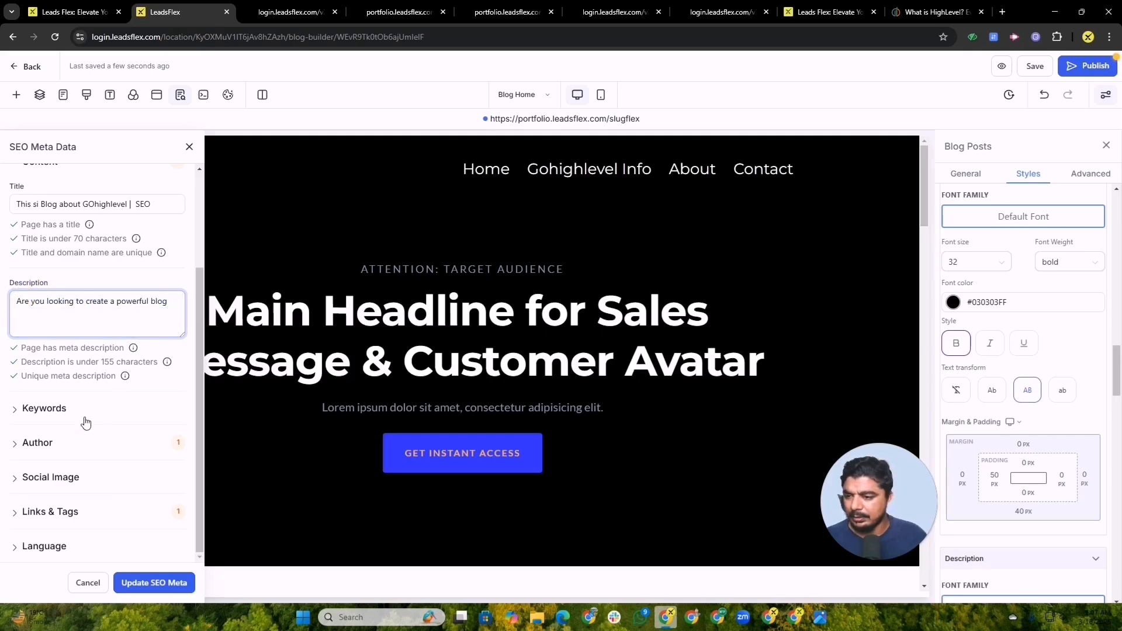
- Set the SEO keywords to Gohighlevel, GHL and Gohighleve blog
{"action": "left_click", "coordinate": [64, 409]}
{"action": "scroll", "coordinate": [87, 409], "scroll_direction": "down", "scroll_amount": 1}
{"action": "left_click", "coordinate": [59, 381]}
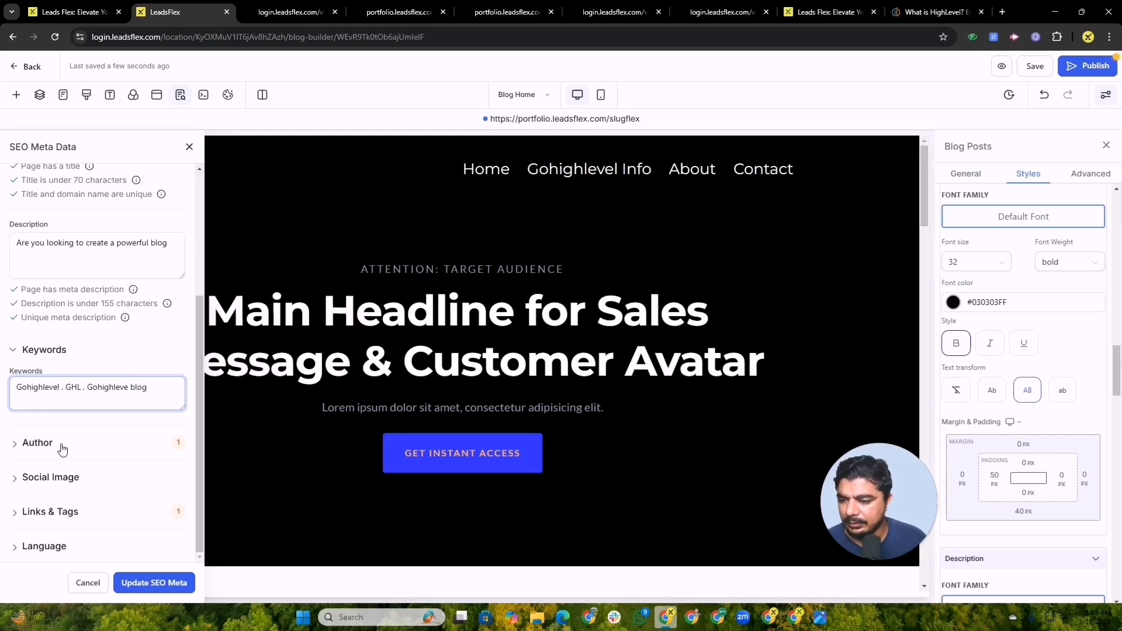
- Enter the author's full name in the SEO metadata
{"action": "left_click", "coordinate": [38, 443]}
{"action": "scroll", "coordinate": [93, 433], "scroll_direction": "down", "scroll_amount": 1}
{"action": "left_click", "coordinate": [73, 433]}
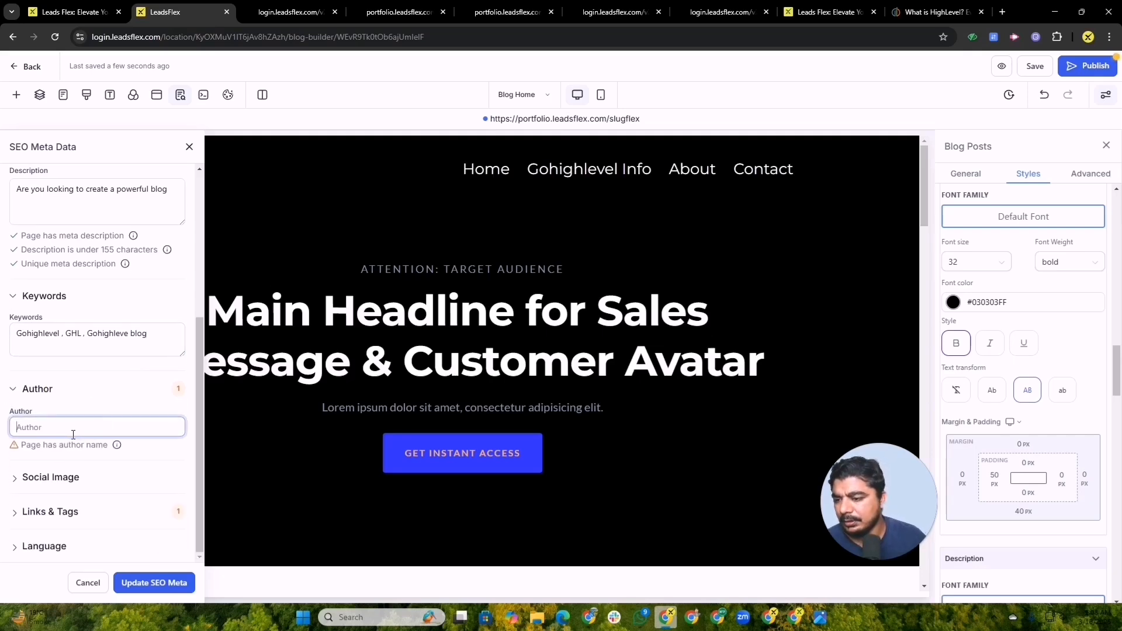
{"action": "left_click", "coordinate": [43, 446]}
{"action": "left_click", "coordinate": [35, 427]}
{"action": "left_click", "coordinate": [35, 446]}
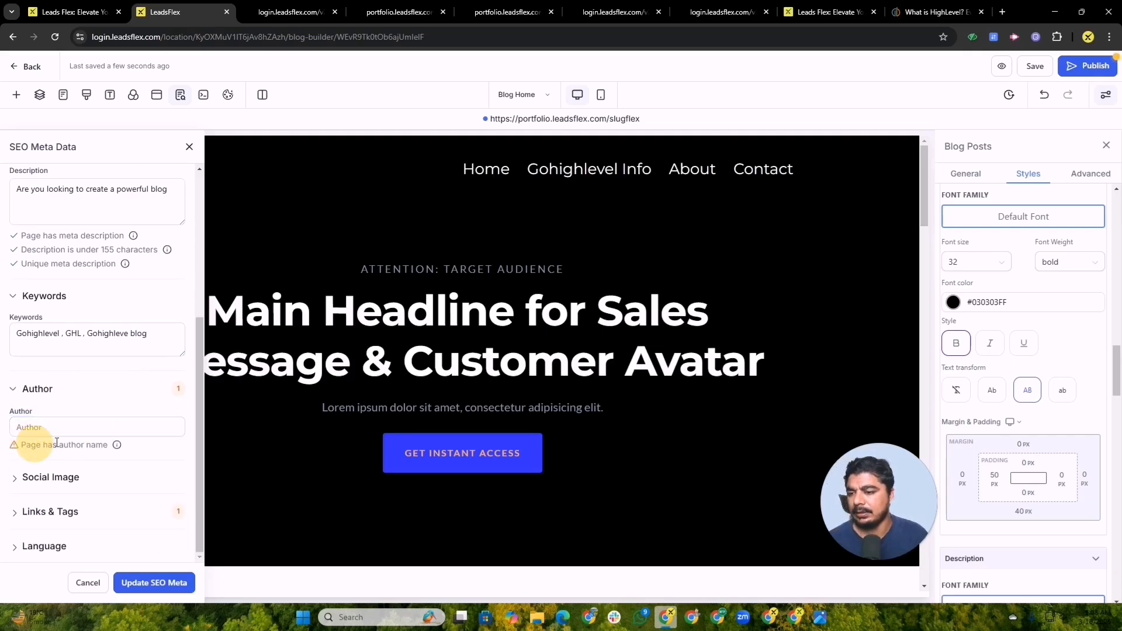
{"action": "left_click", "coordinate": [88, 432]}
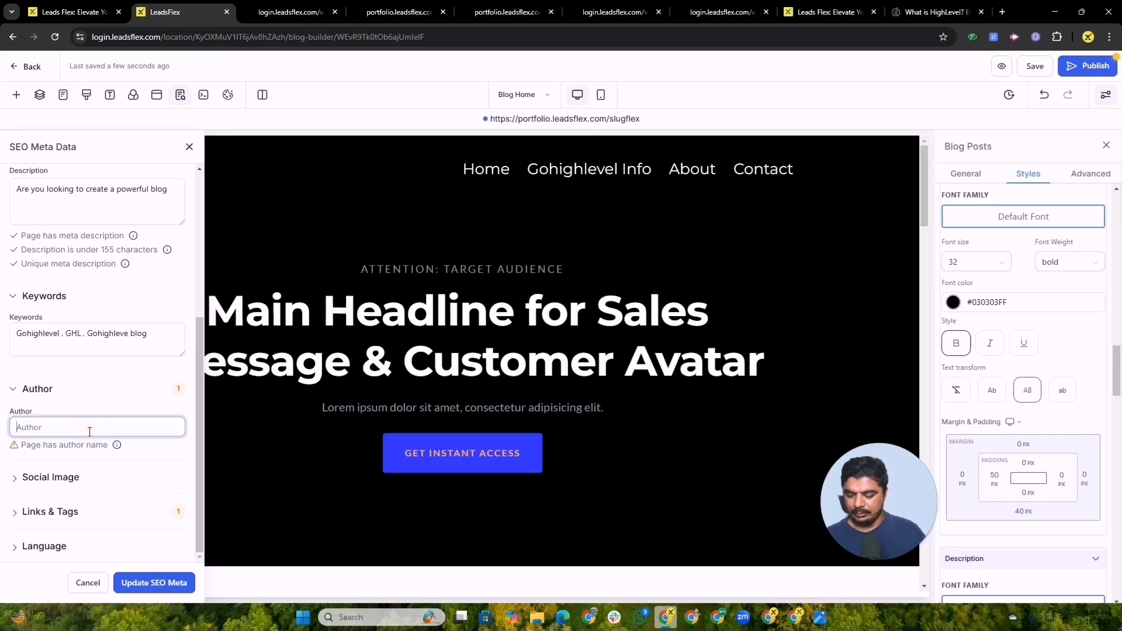
{"action": "type", "text": "Aslam Manzoor"}
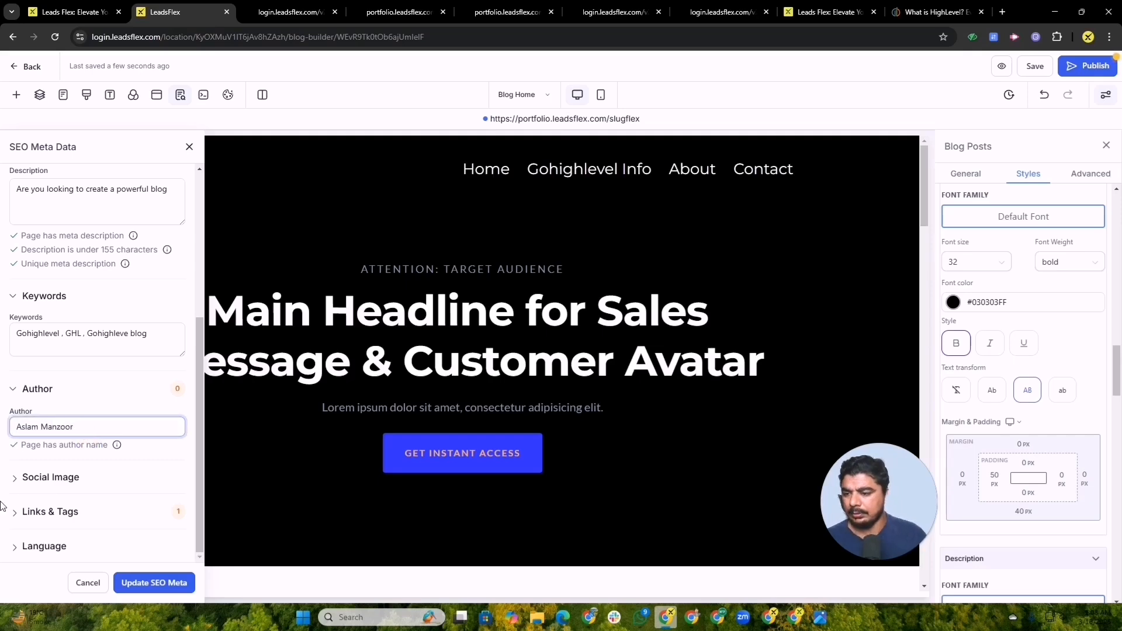
- Expand the Social Image and Links & Tags sections and add a custom meta tag named "Test" with the content "SEO tag"
{"action": "left_click", "coordinate": [67, 481]}
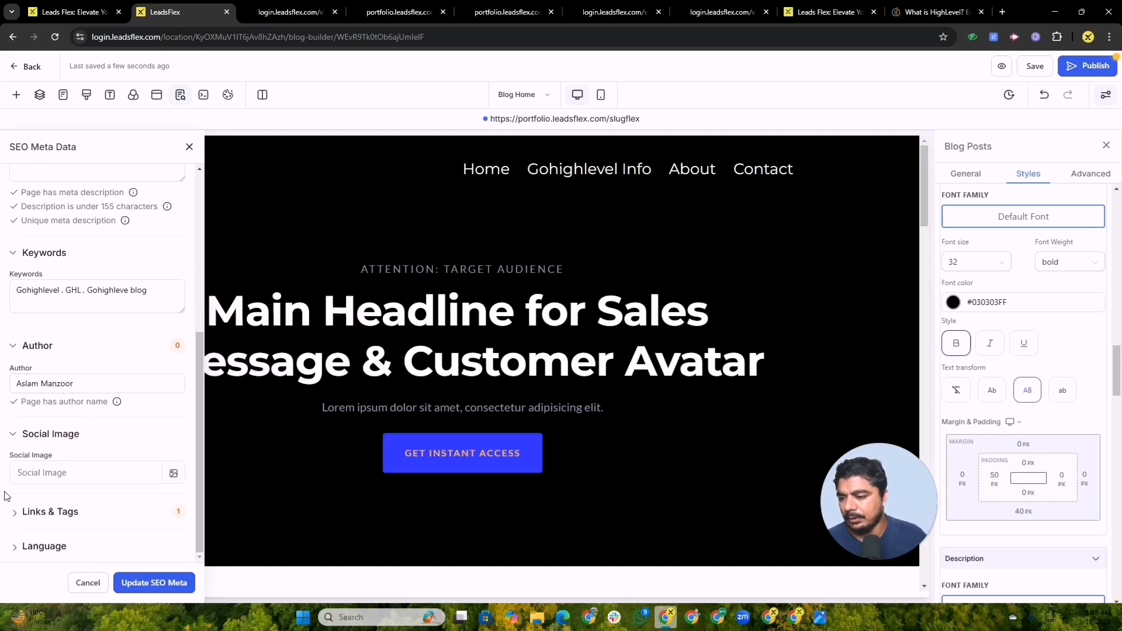
{"action": "left_click", "coordinate": [85, 522]}
{"action": "scroll", "coordinate": [151, 438], "scroll_direction": "down", "scroll_amount": 2}
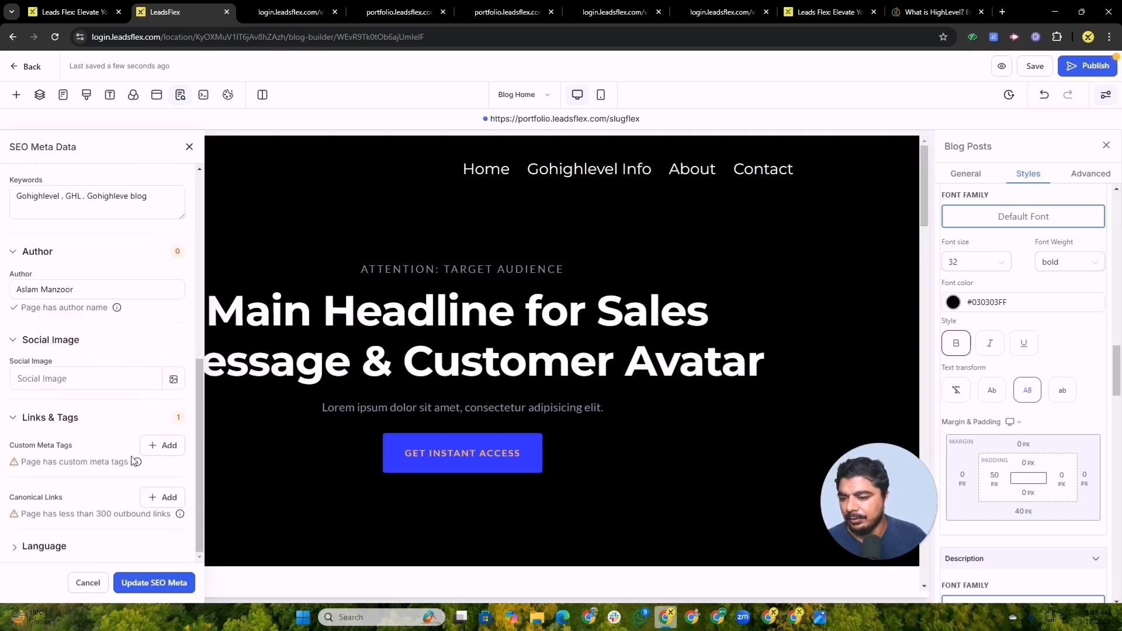
{"action": "left_click", "coordinate": [168, 445]}
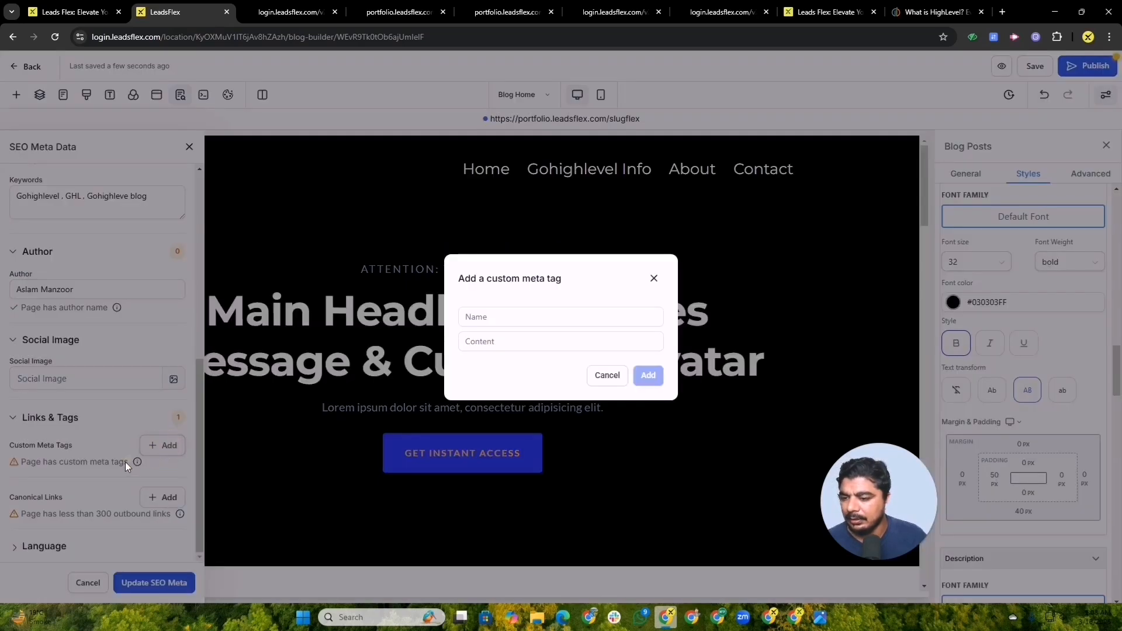
{"action": "left_click", "coordinate": [530, 320]}
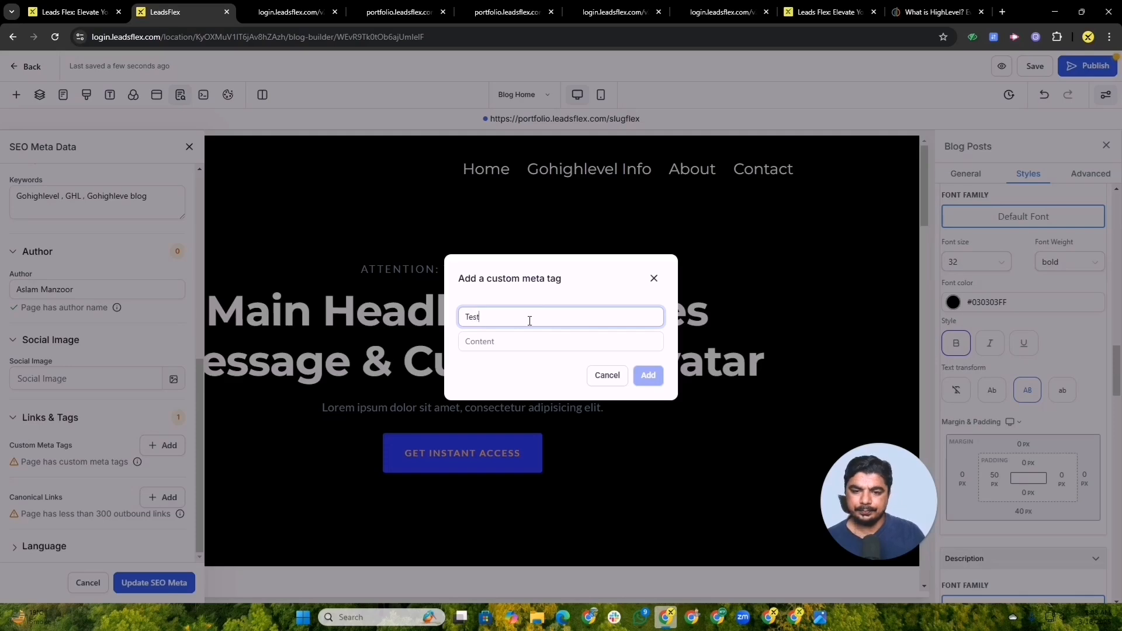
{"action": "left_click", "coordinate": [561, 341]}
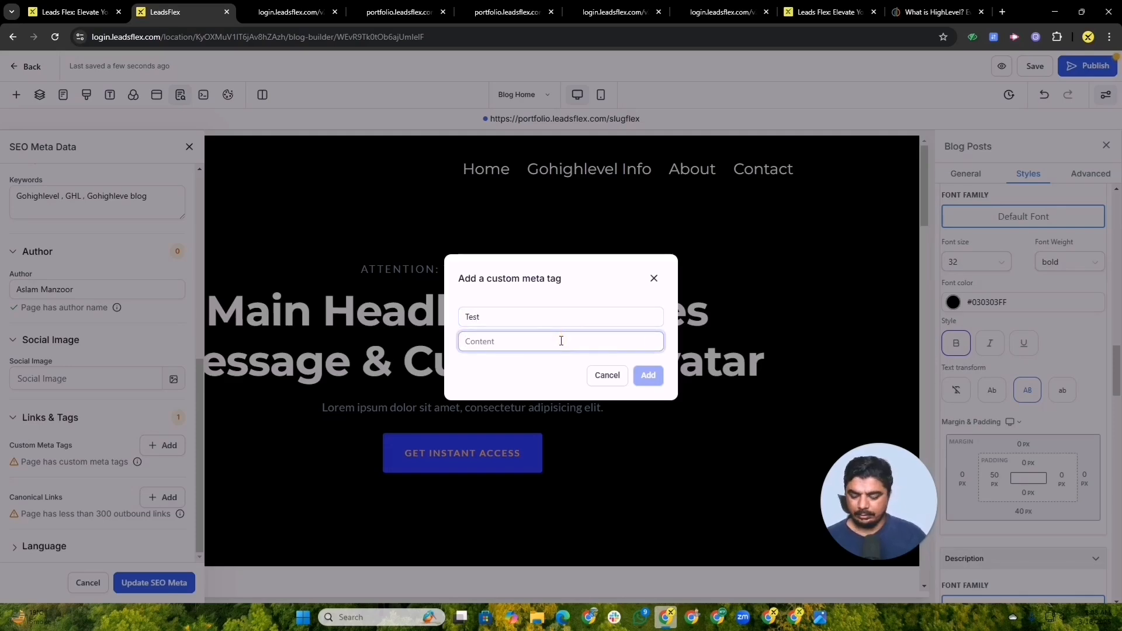
{"action": "type", "text": "SEO tag"}
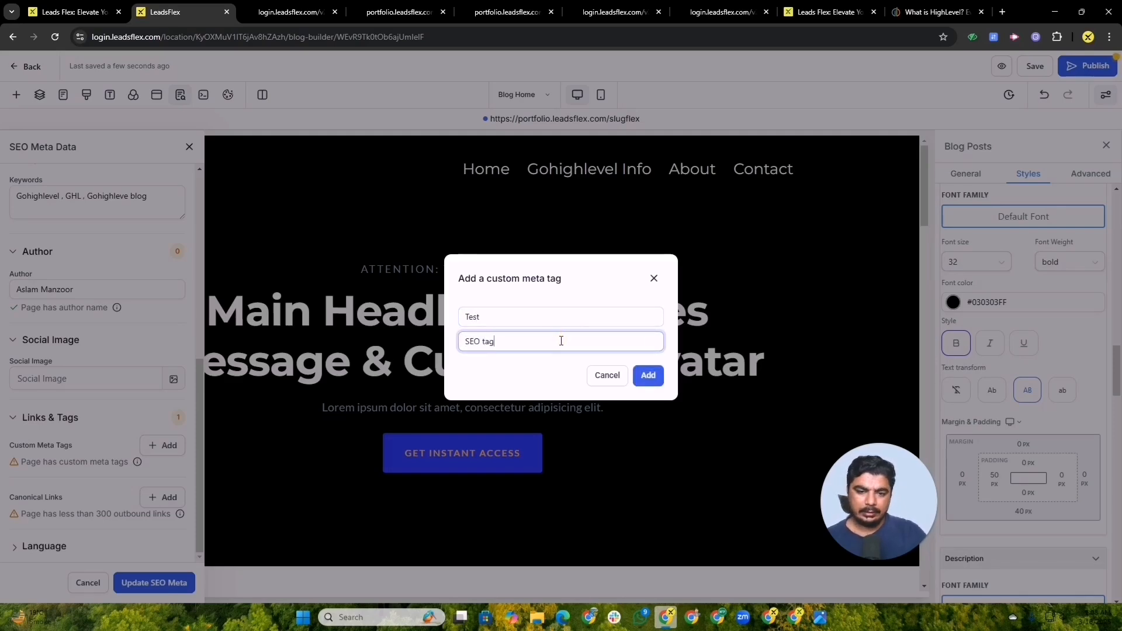
{"action": "left_click", "coordinate": [649, 376]}
- Show the SEO language setting, apply the updated SEO metadata, and save the blog home page
{"action": "scroll", "coordinate": [96, 509], "scroll_direction": "down", "scroll_amount": 1}
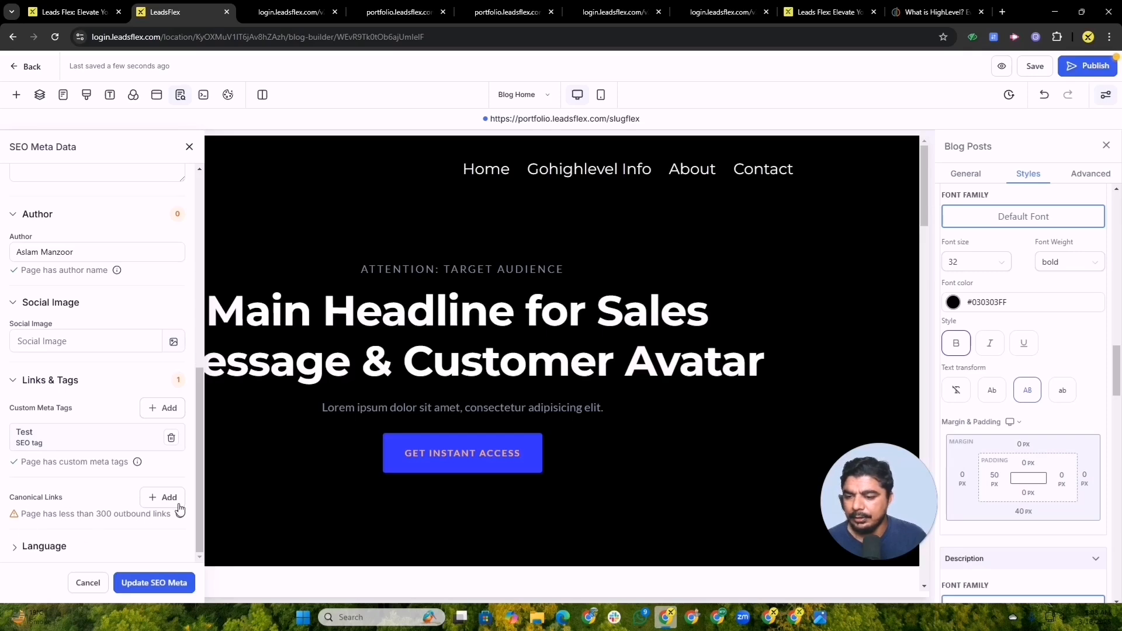
{"action": "left_click", "coordinate": [46, 548]}
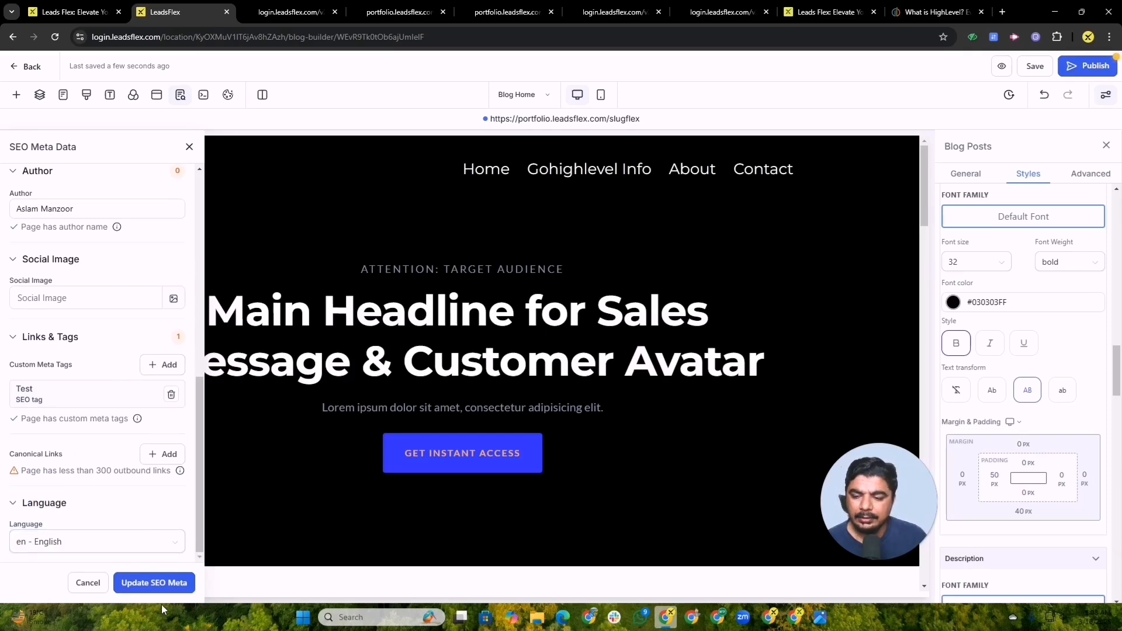
{"action": "left_click", "coordinate": [154, 583]}
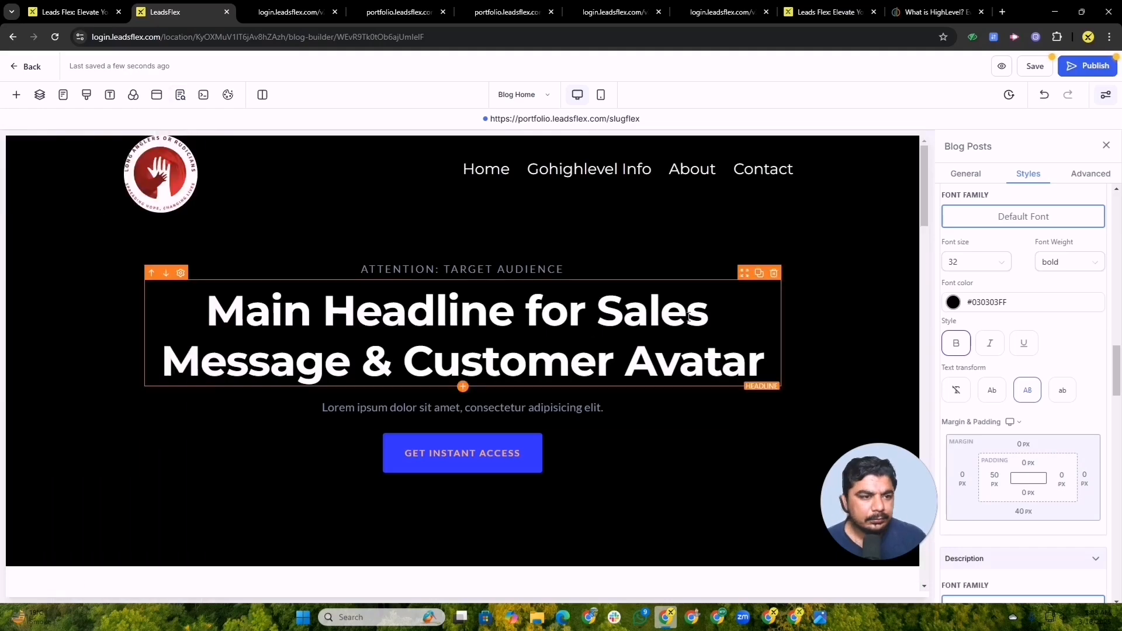
{"action": "scroll", "coordinate": [587, 329], "scroll_direction": "down", "scroll_amount": 2}
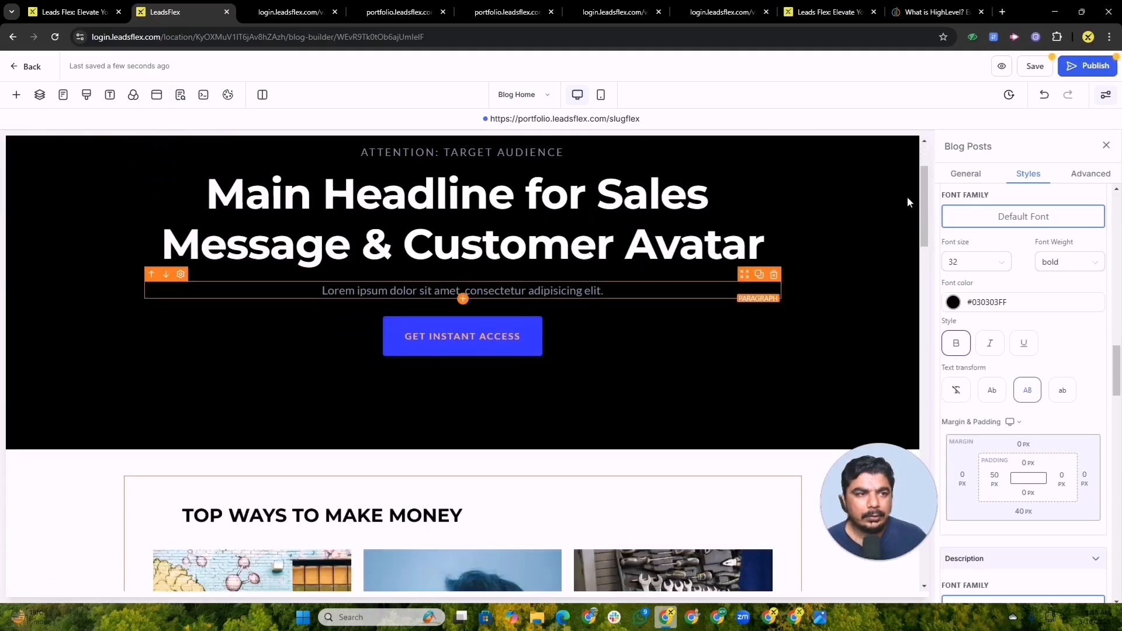
{"action": "left_click", "coordinate": [1036, 66]}
- Review the blog home page preview from the hero section down to the footer
{"action": "left_click", "coordinate": [290, 11]}
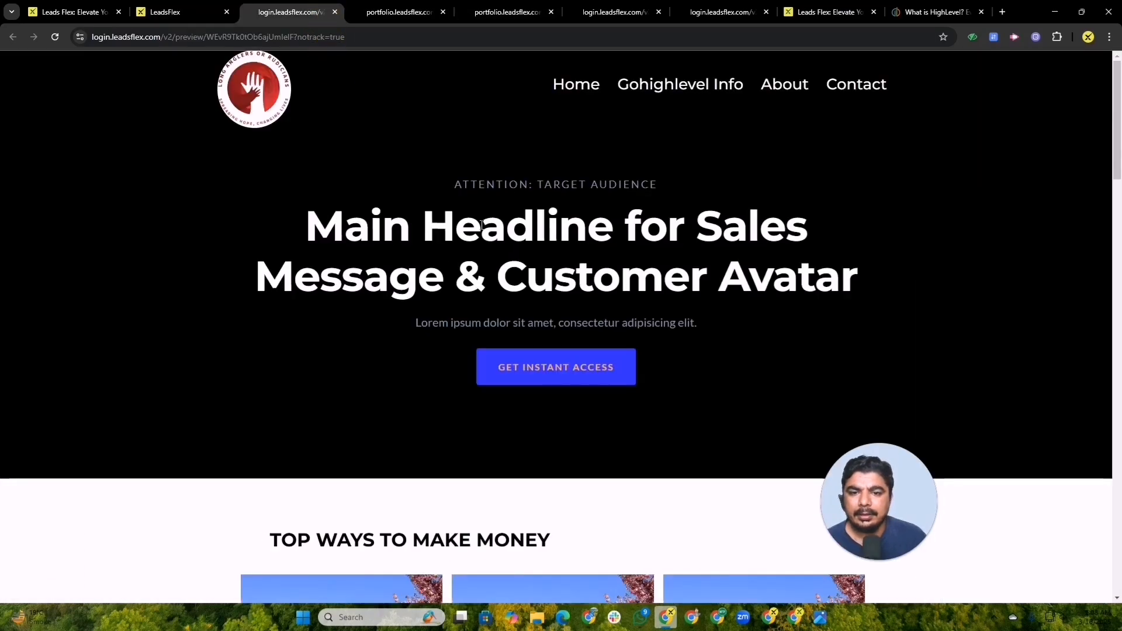
{"action": "scroll", "coordinate": [538, 230], "scroll_direction": "down", "scroll_amount": 7}
{"action": "scroll", "coordinate": [538, 230], "scroll_direction": "down", "scroll_amount": 15}
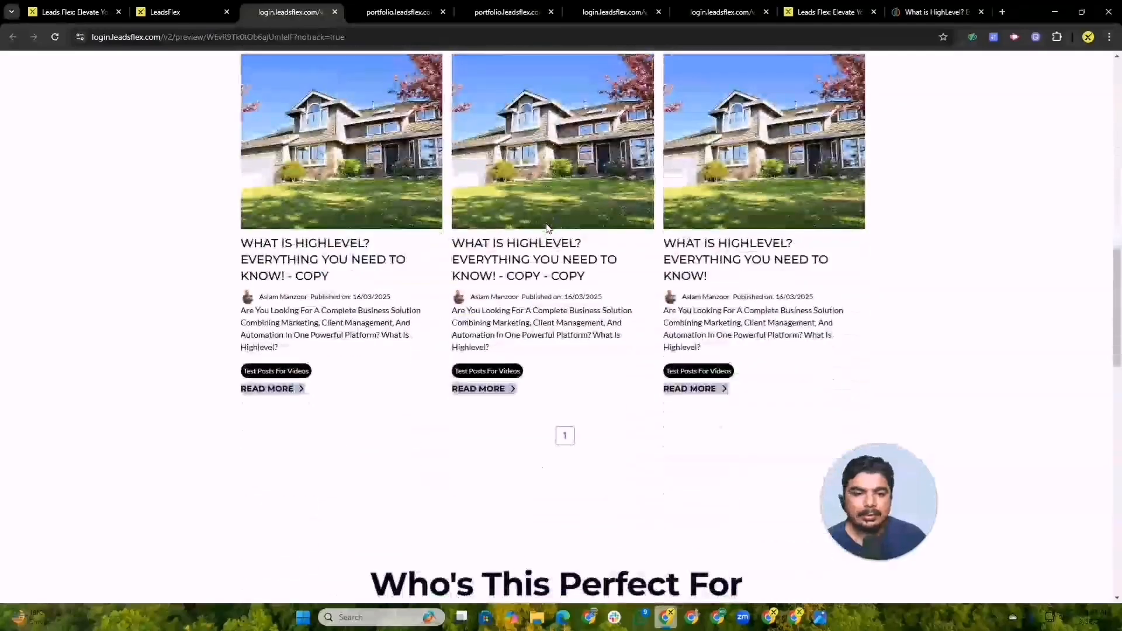
{"action": "scroll", "coordinate": [548, 229], "scroll_direction": "down", "scroll_amount": 10}
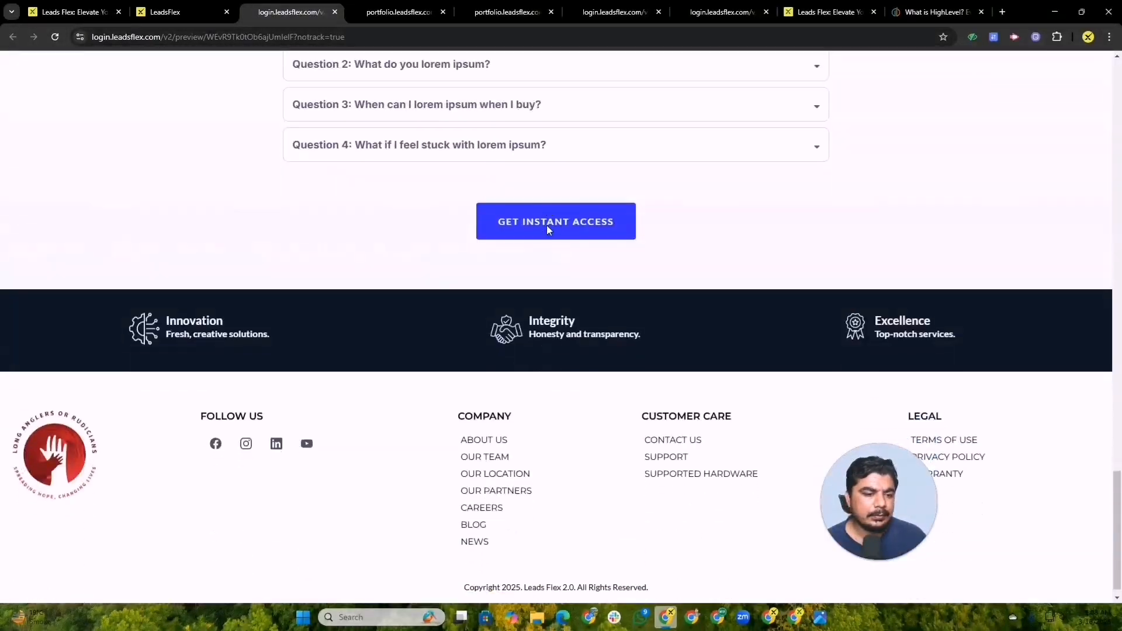
{"action": "scroll", "coordinate": [549, 231], "scroll_direction": "up", "scroll_amount": 7}
{"action": "scroll", "coordinate": [552, 231], "scroll_direction": "up", "scroll_amount": 20}
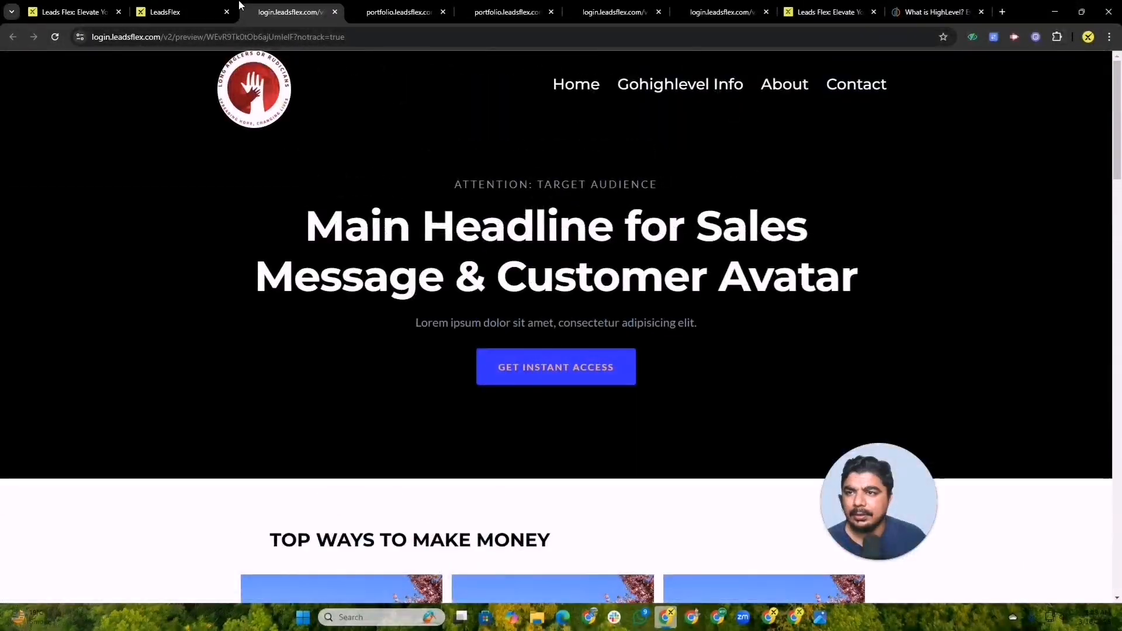
- Return to the blog builder, look over the page, and exit to the blog's list of posts
{"action": "left_click", "coordinate": [235, 8]}
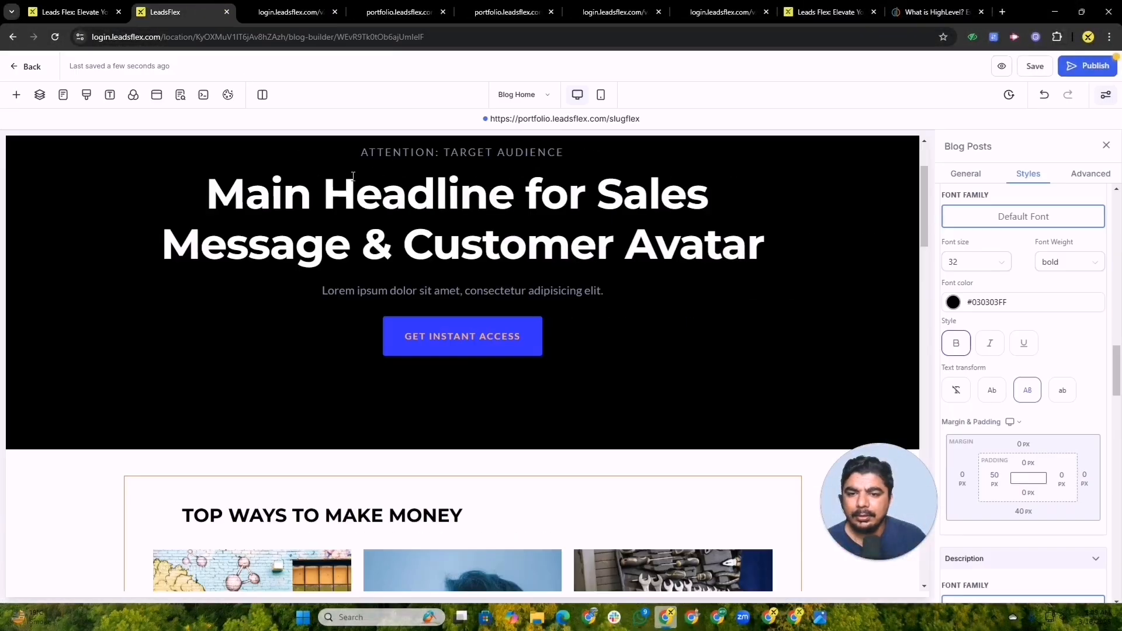
{"action": "scroll", "coordinate": [578, 370], "scroll_direction": "down", "scroll_amount": 5}
{"action": "scroll", "coordinate": [577, 369], "scroll_direction": "down", "scroll_amount": 20}
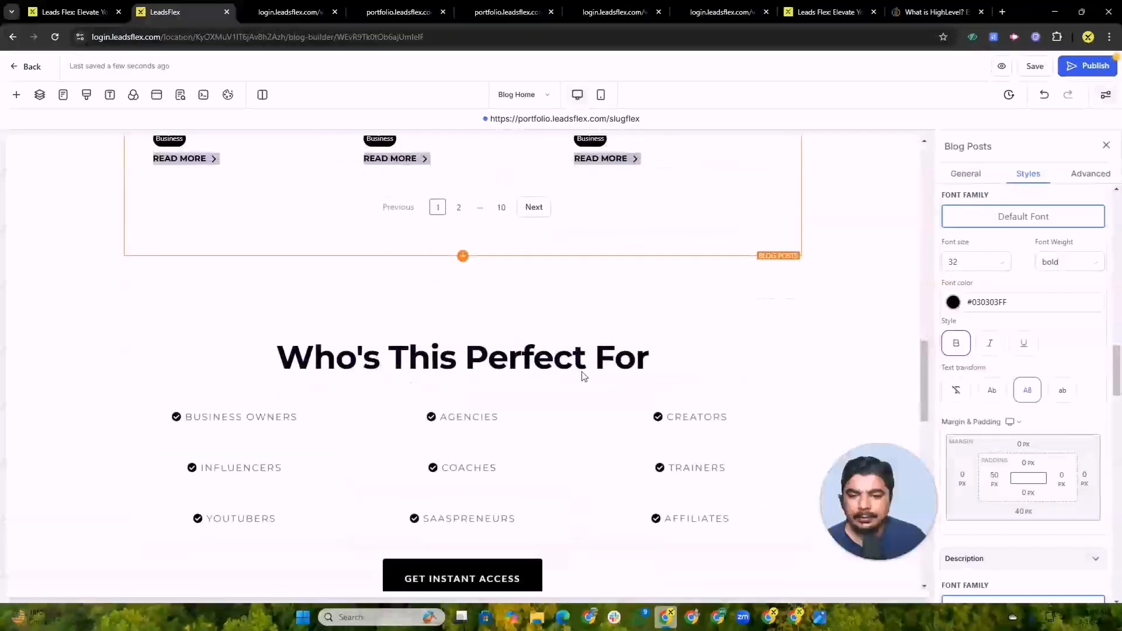
{"action": "scroll", "coordinate": [587, 372], "scroll_direction": "up", "scroll_amount": 18}
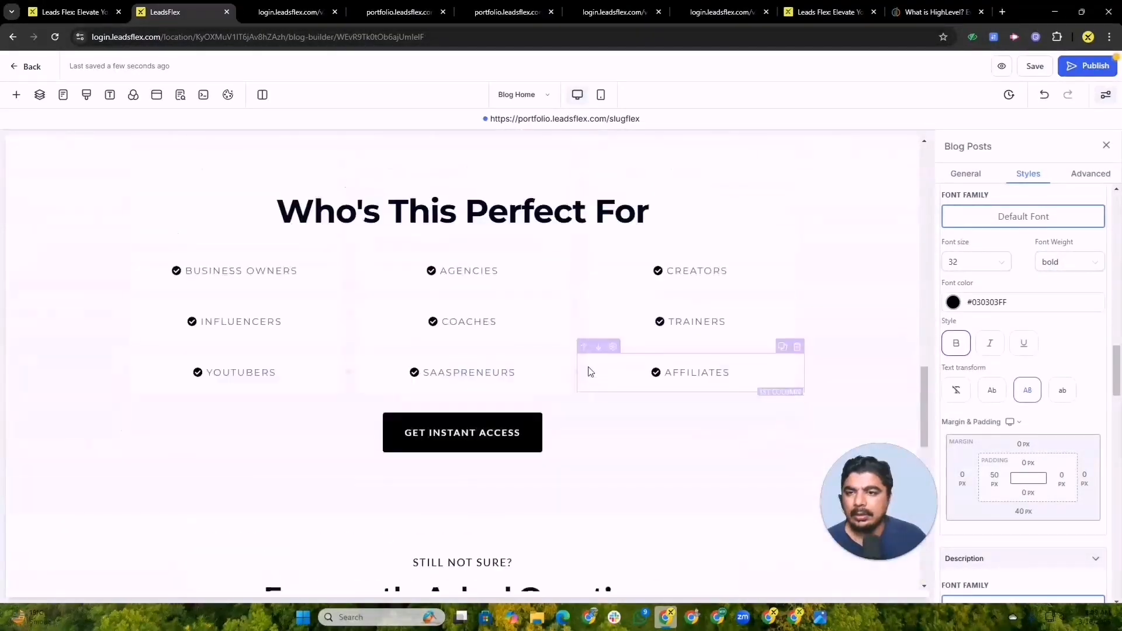
{"action": "left_click", "coordinate": [26, 69]}
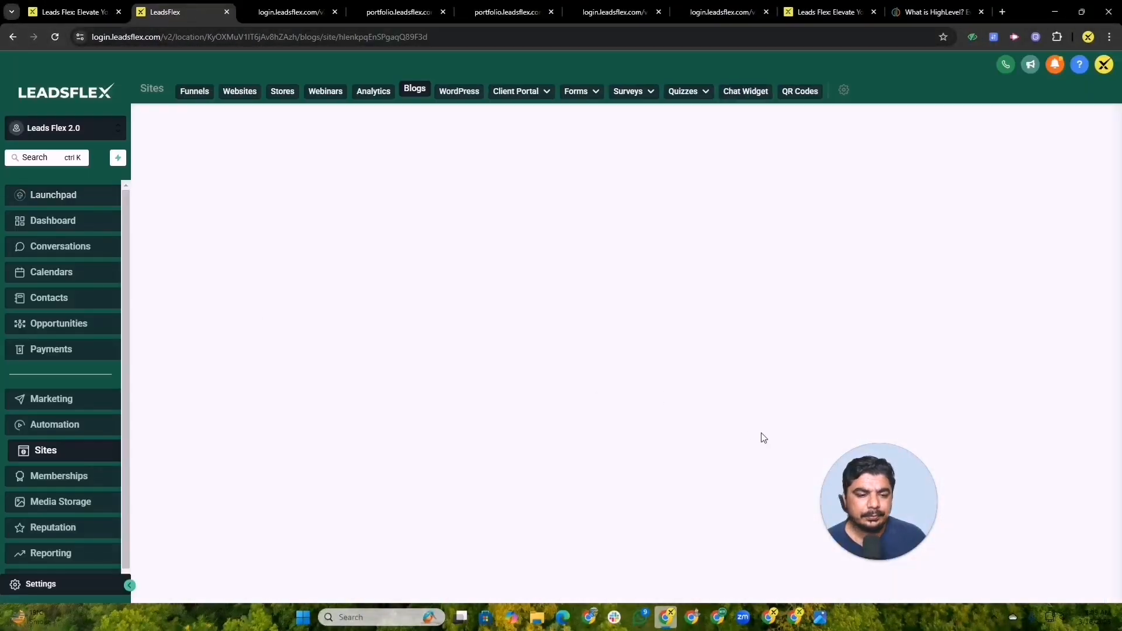
{"action": "left_click_drag", "start_coordinate": [999, 255], "coordinate": [1012, 304]}
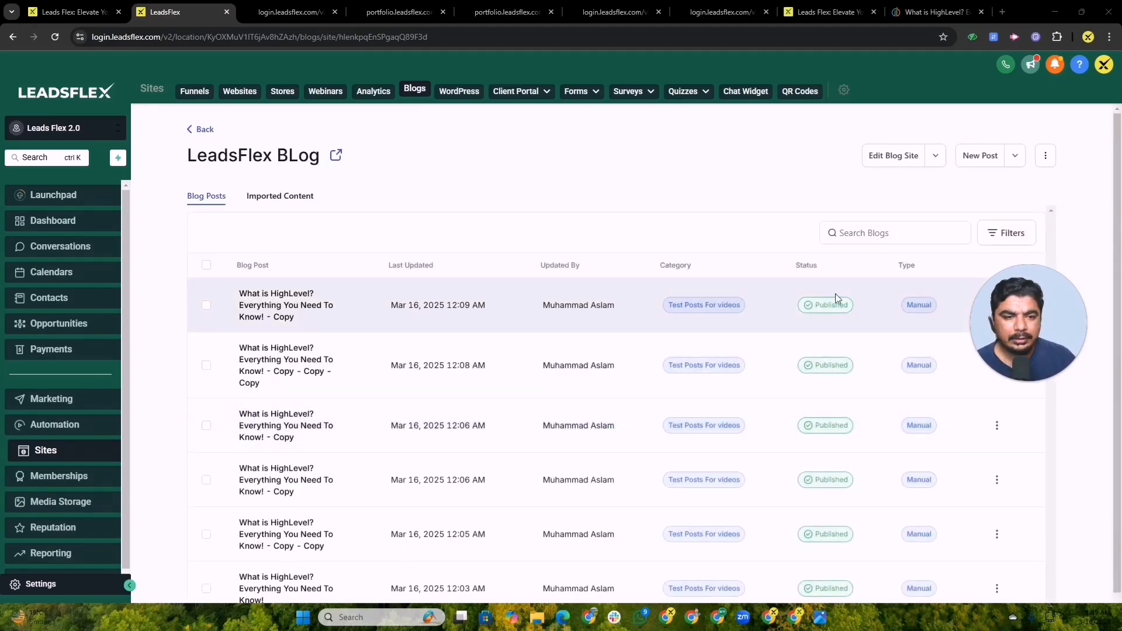
{"action": "left_click_drag", "start_coordinate": [1031, 288], "coordinate": [1018, 392]}
- View the SEO details of the topmost blog post and close them without editing
{"action": "left_click", "coordinate": [997, 306]}
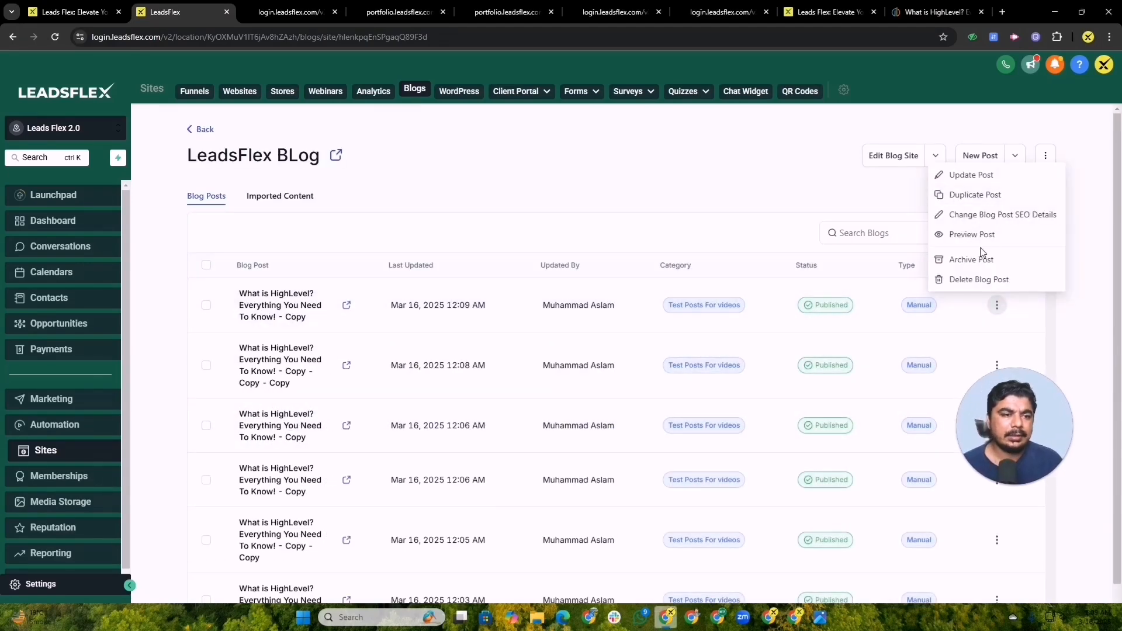
{"action": "left_click", "coordinate": [994, 215]}
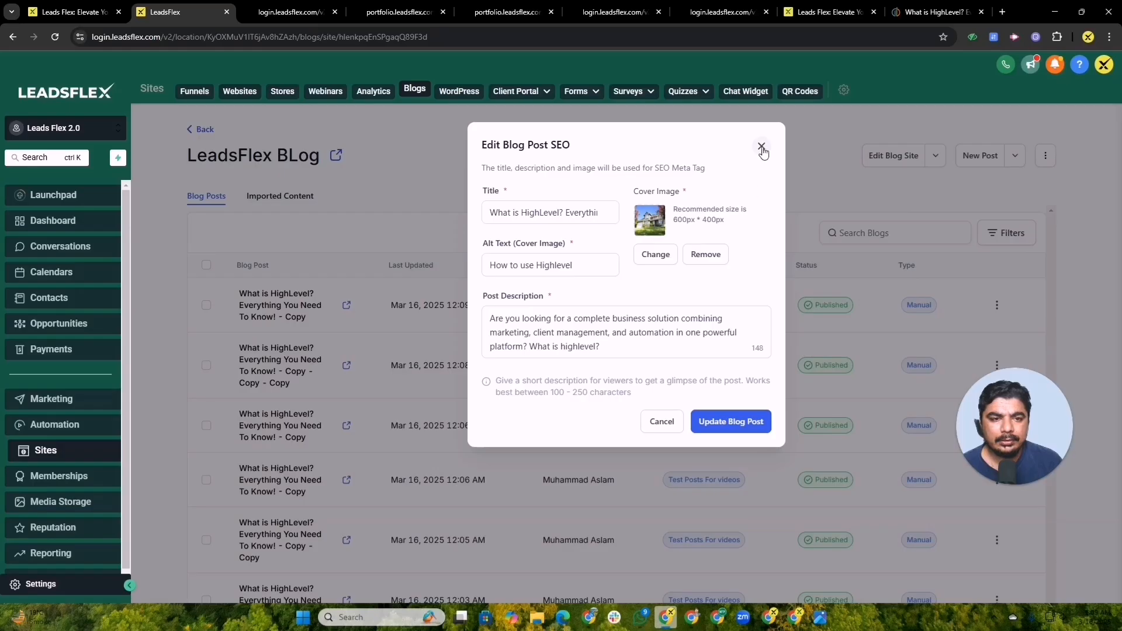
{"action": "left_click", "coordinate": [1109, 402]}
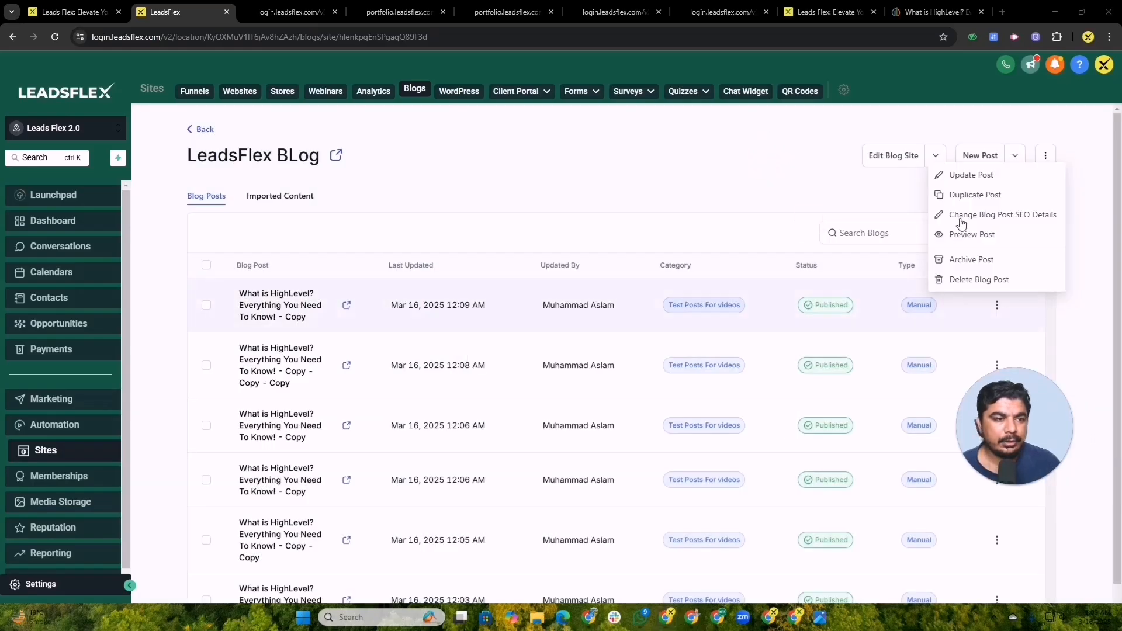
- Open the topmost blog post, "What is HighLevel? Everything You Need To Know! - Copy", for editing and look through its text
{"action": "left_click", "coordinate": [971, 175]}
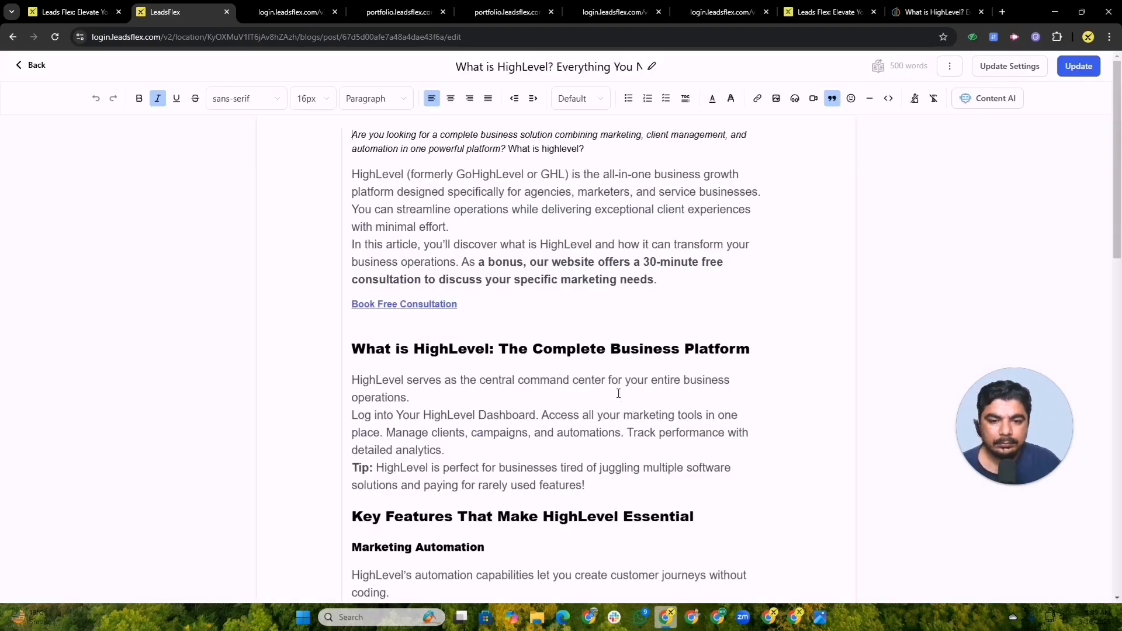
{"action": "scroll", "coordinate": [359, 290], "scroll_direction": "down", "scroll_amount": 4}
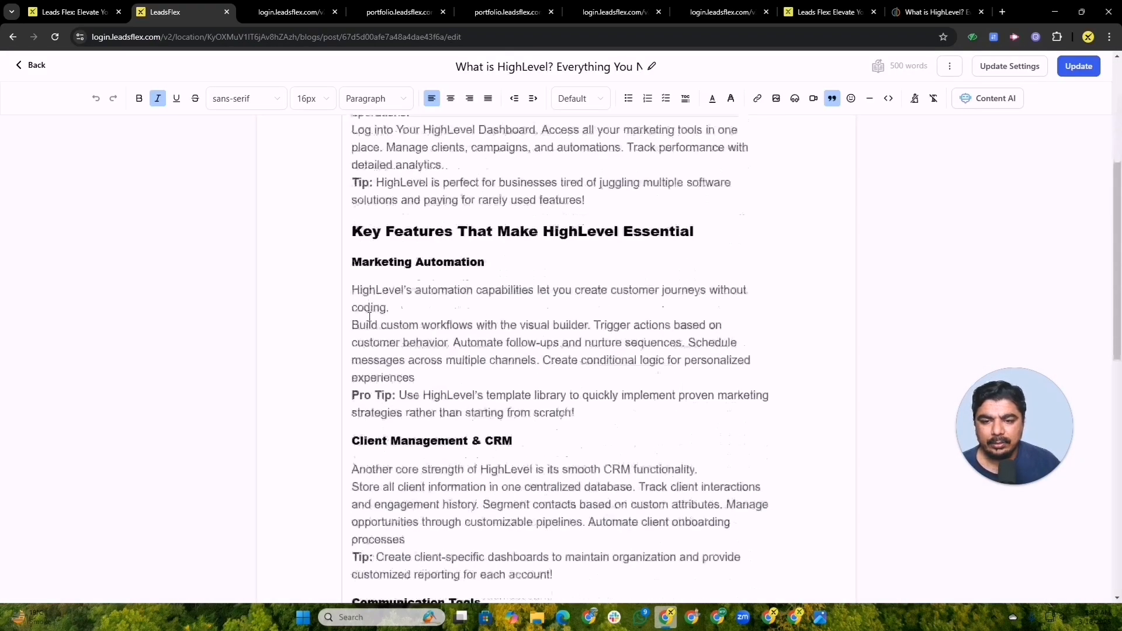
{"action": "scroll", "coordinate": [443, 347], "scroll_direction": "up", "scroll_amount": 4}
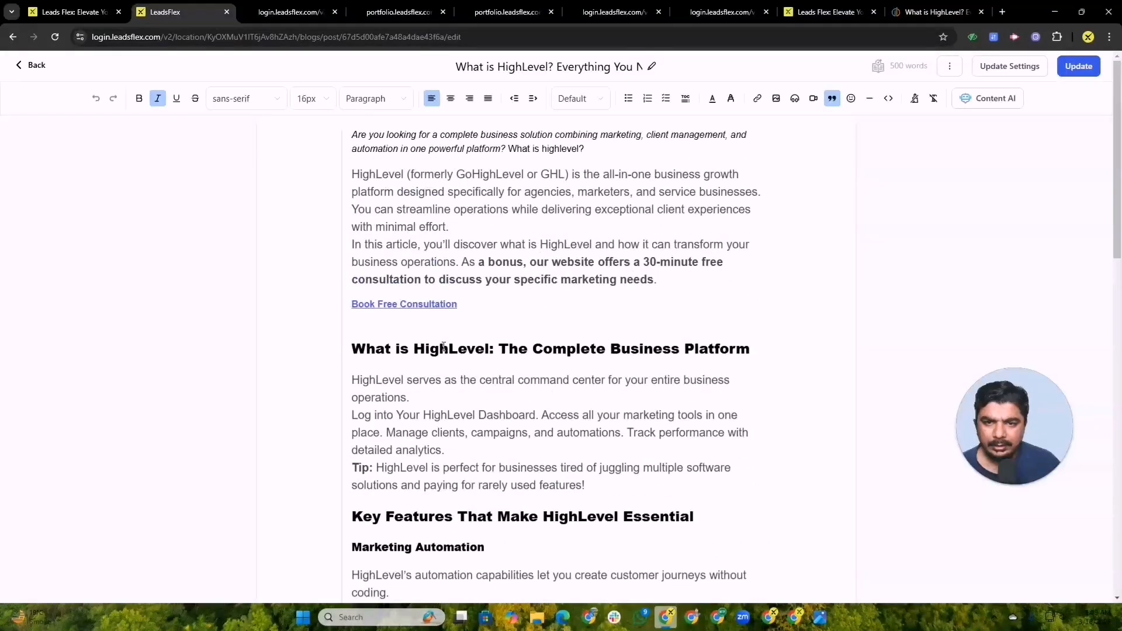
{"action": "double_click", "coordinate": [425, 135]}
{"action": "left_click", "coordinate": [349, 206]}
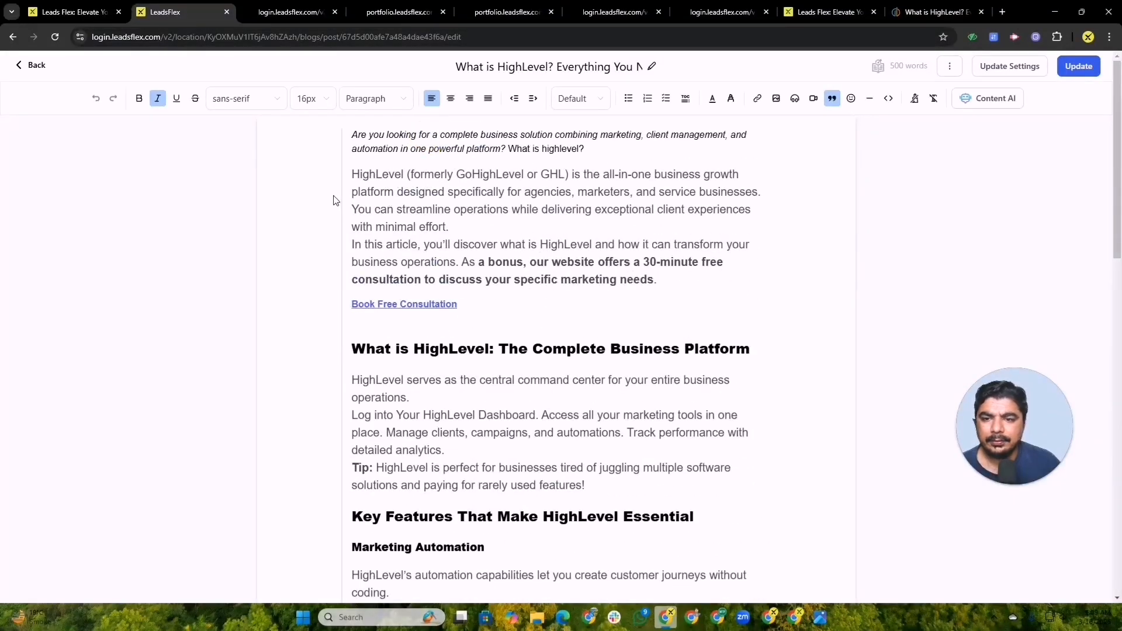
- Try replacing the post's entire content with the copied article text pasted without formatting, and undo the paste
{"action": "left_click", "coordinate": [463, 226]}
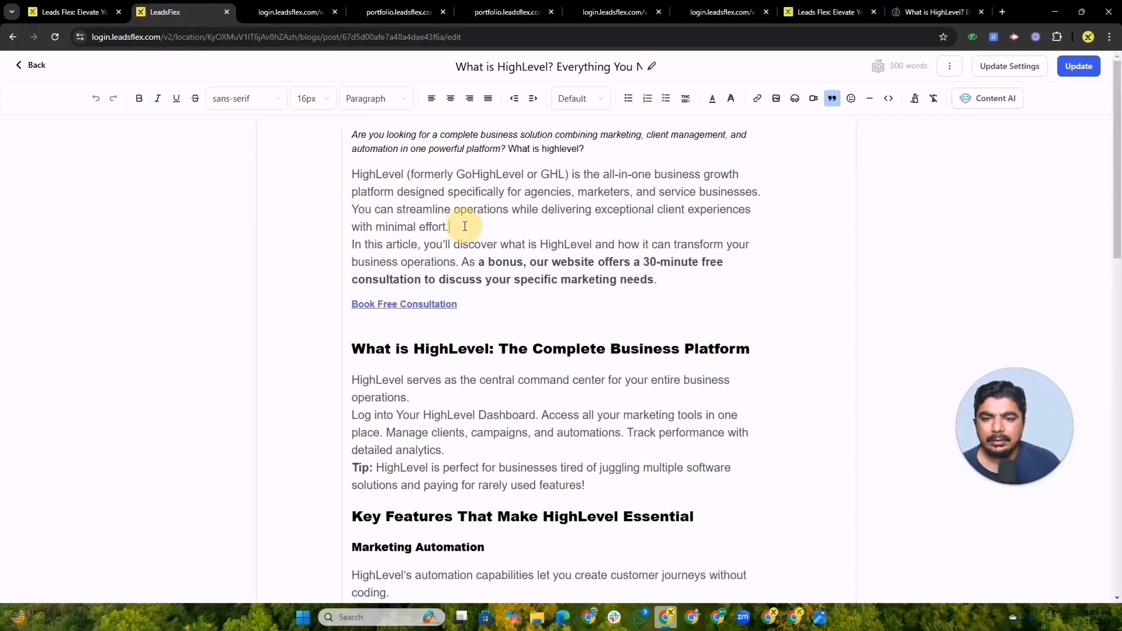
{"action": "key", "text": "ctrl+a"}
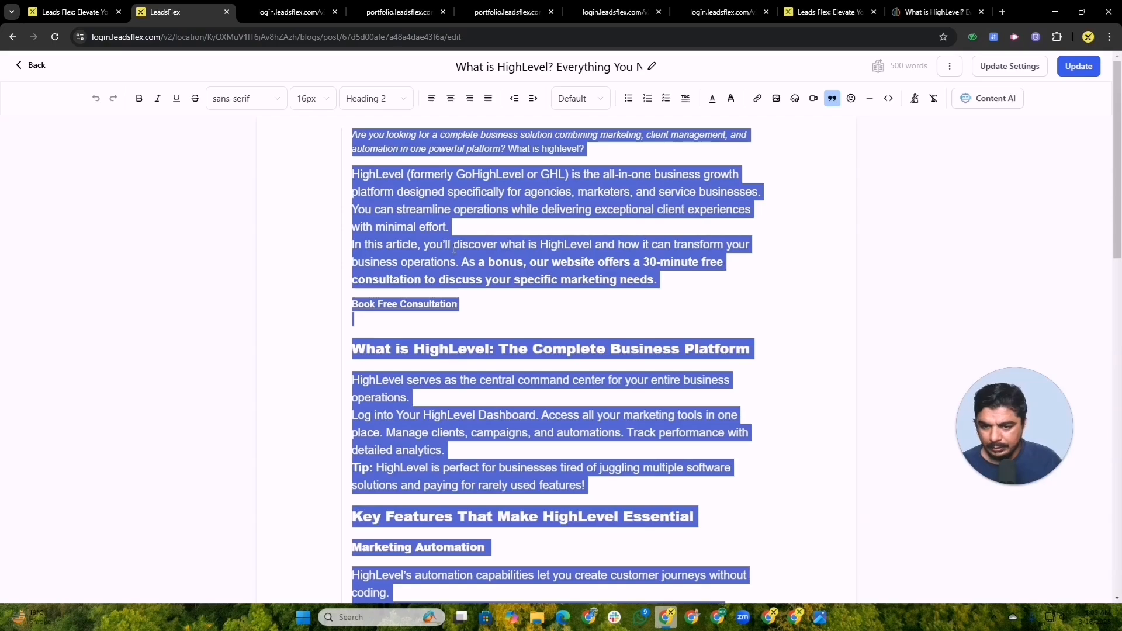
{"action": "key", "text": "ctrl+shift+v"}
{"action": "scroll", "coordinate": [491, 326], "scroll_direction": "up", "scroll_amount": 10}
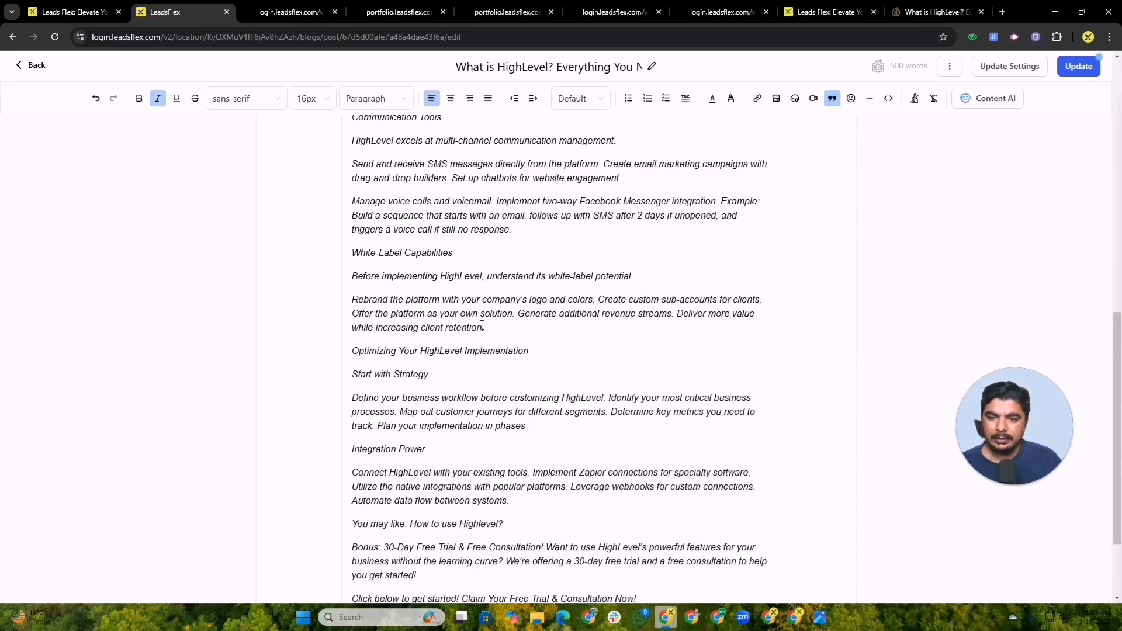
{"action": "scroll", "coordinate": [491, 324], "scroll_direction": "down", "scroll_amount": 10}
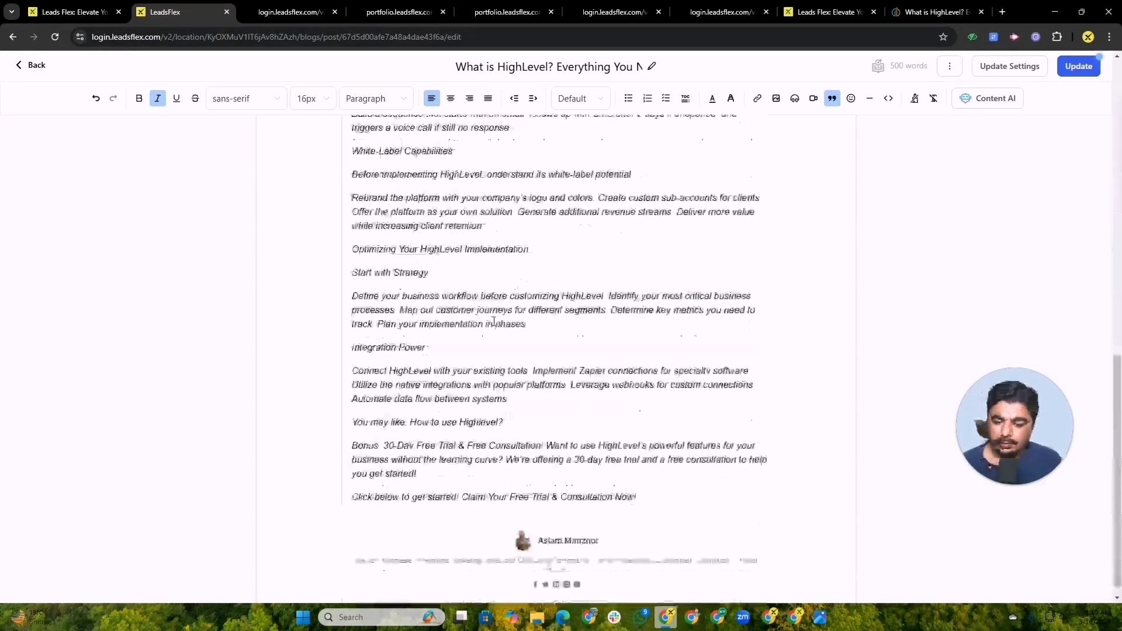
{"action": "key", "text": "ctrl+z"}
{"action": "scroll", "coordinate": [575, 248], "scroll_direction": "up", "scroll_amount": 5}
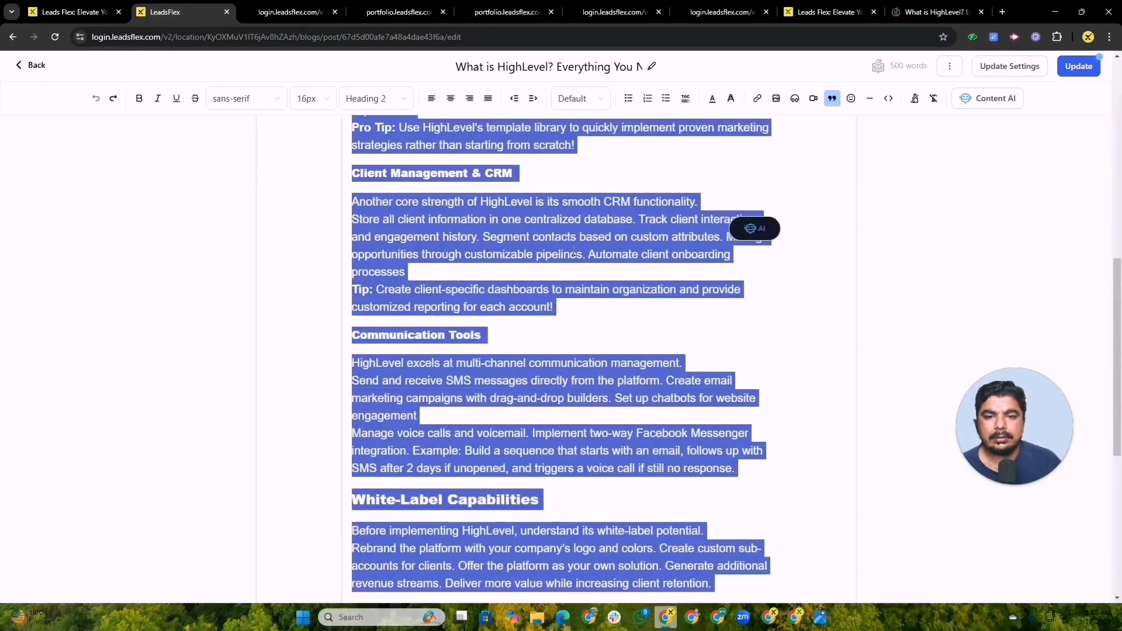
- Examine the post's headings, links and paragraph formatting from the introduction to the author section
{"action": "left_click", "coordinate": [641, 252]}
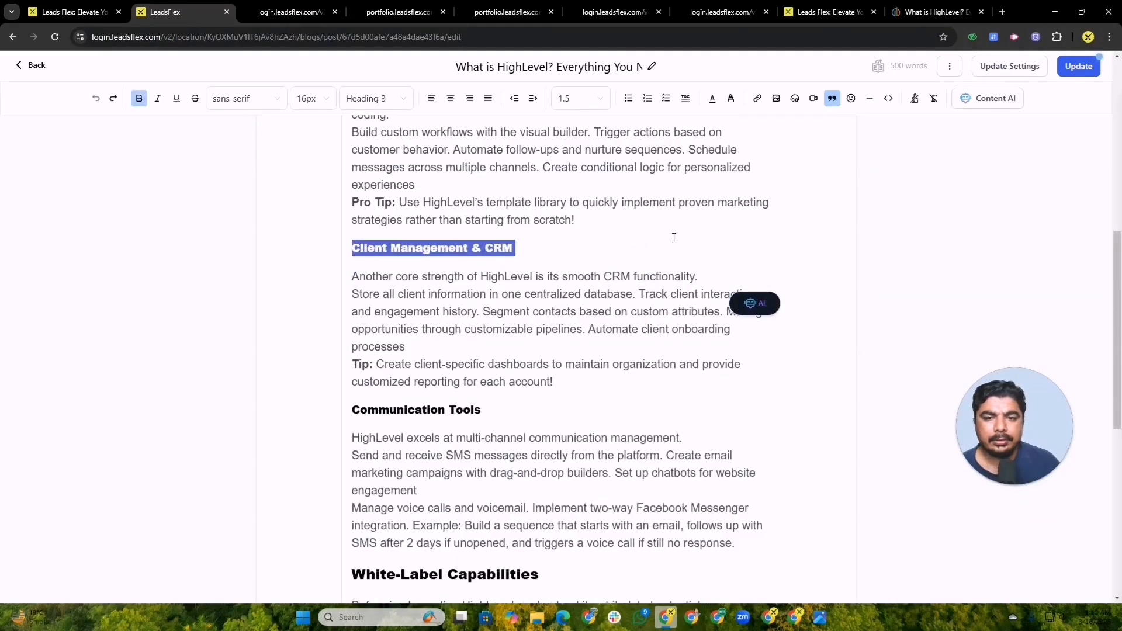
{"action": "scroll", "coordinate": [643, 253], "scroll_direction": "up", "scroll_amount": 10}
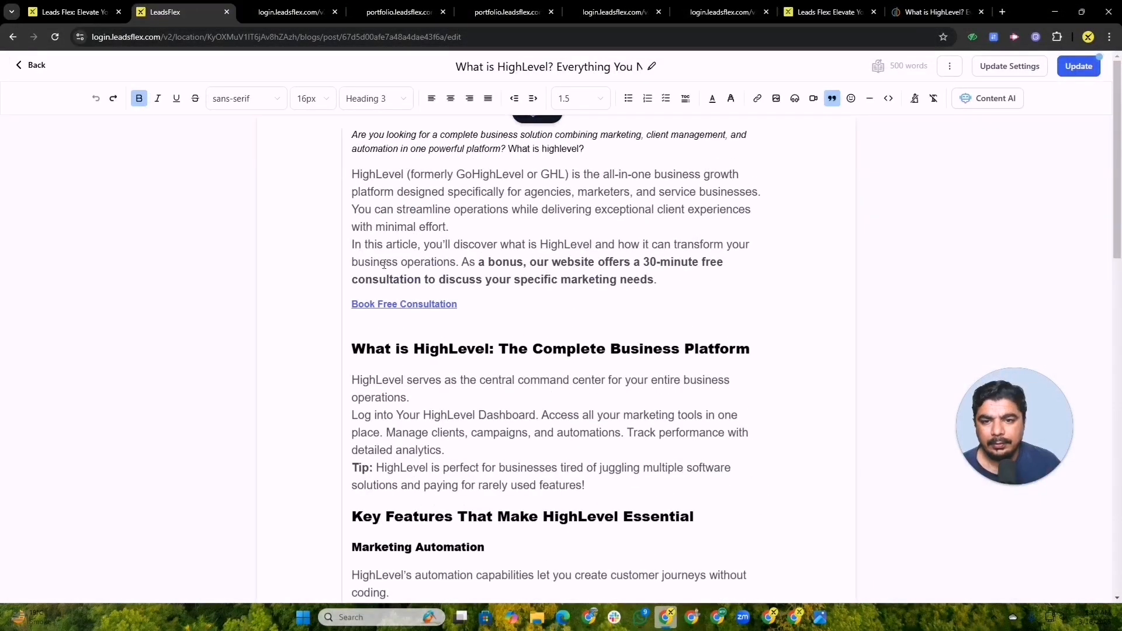
{"action": "scroll", "coordinate": [399, 302], "scroll_direction": "down", "scroll_amount": 15}
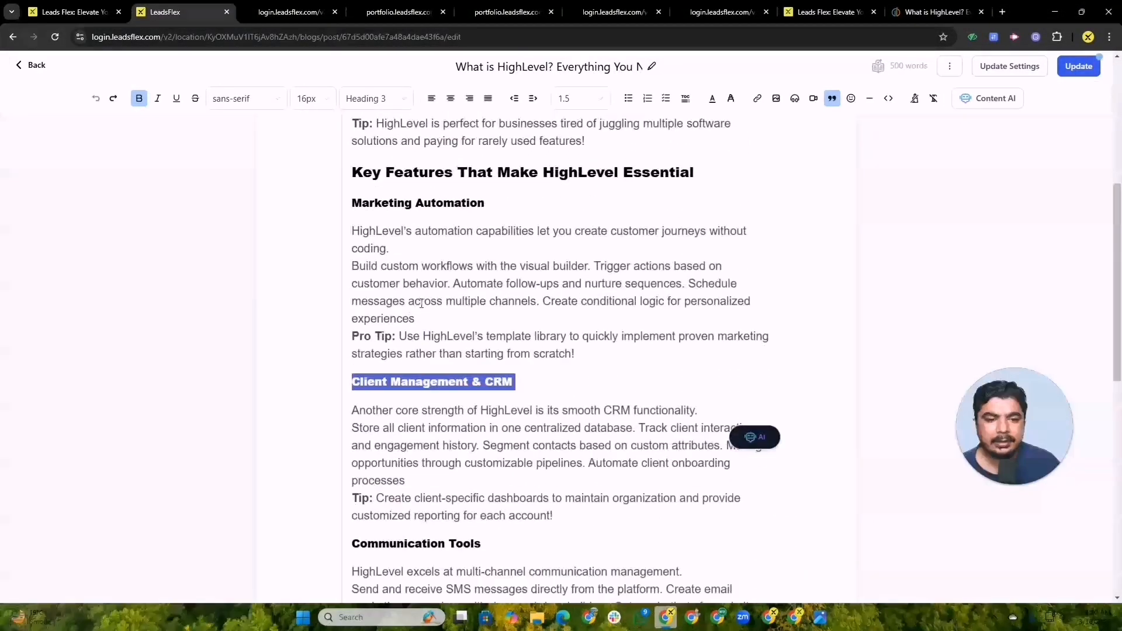
{"action": "scroll", "coordinate": [428, 306], "scroll_direction": "down", "scroll_amount": 1}
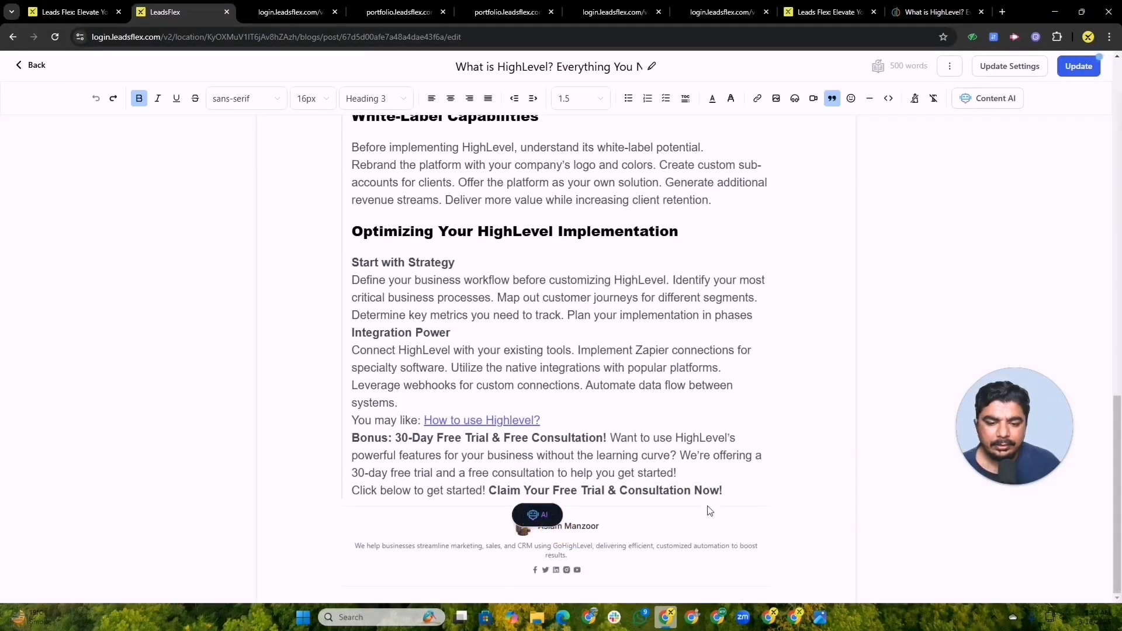
- Open the publish settings of the edited post and check its canonical link and category options
{"action": "scroll", "coordinate": [547, 292], "scroll_direction": "up", "scroll_amount": 5}
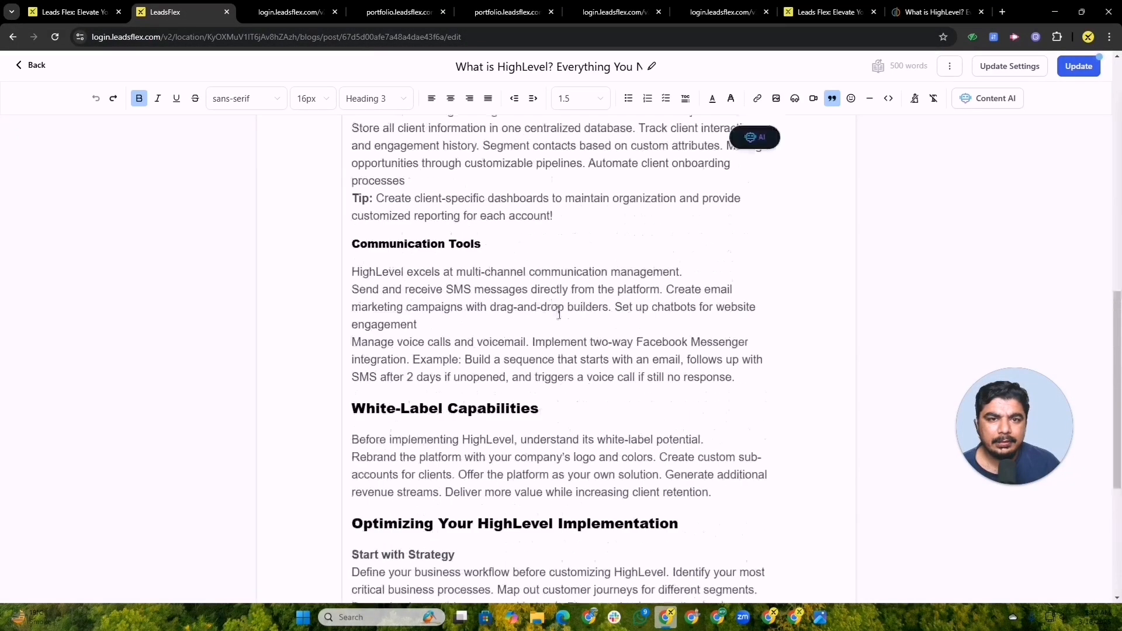
{"action": "scroll", "coordinate": [567, 349], "scroll_direction": "down", "scroll_amount": 5}
{"action": "scroll", "coordinate": [567, 349], "scroll_direction": "up", "scroll_amount": 5}
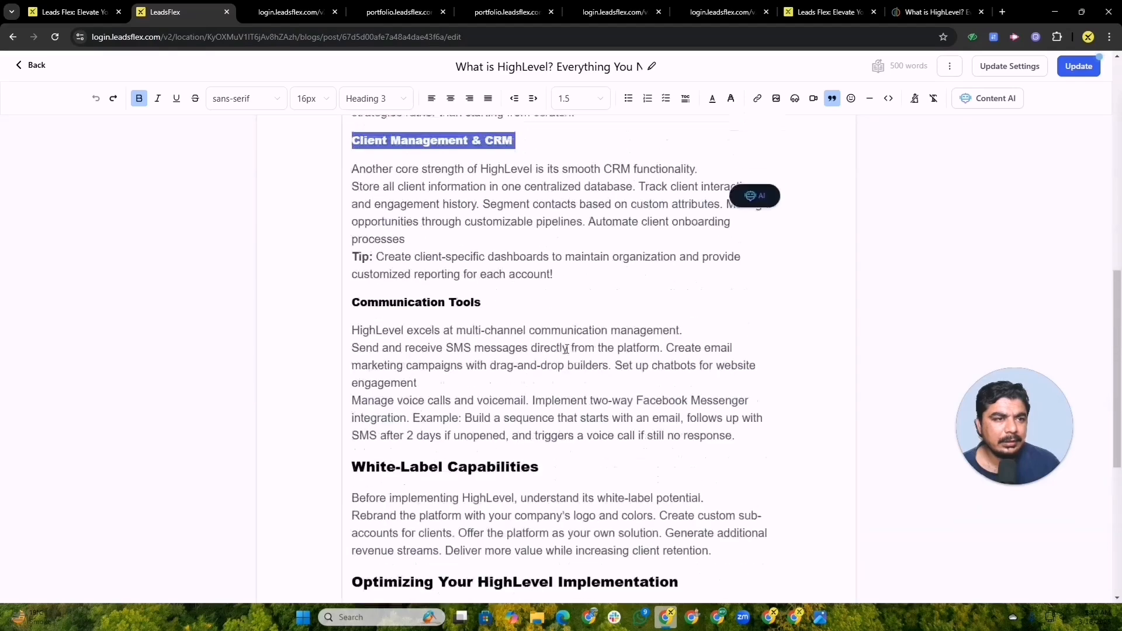
{"action": "left_click", "coordinate": [1078, 66]}
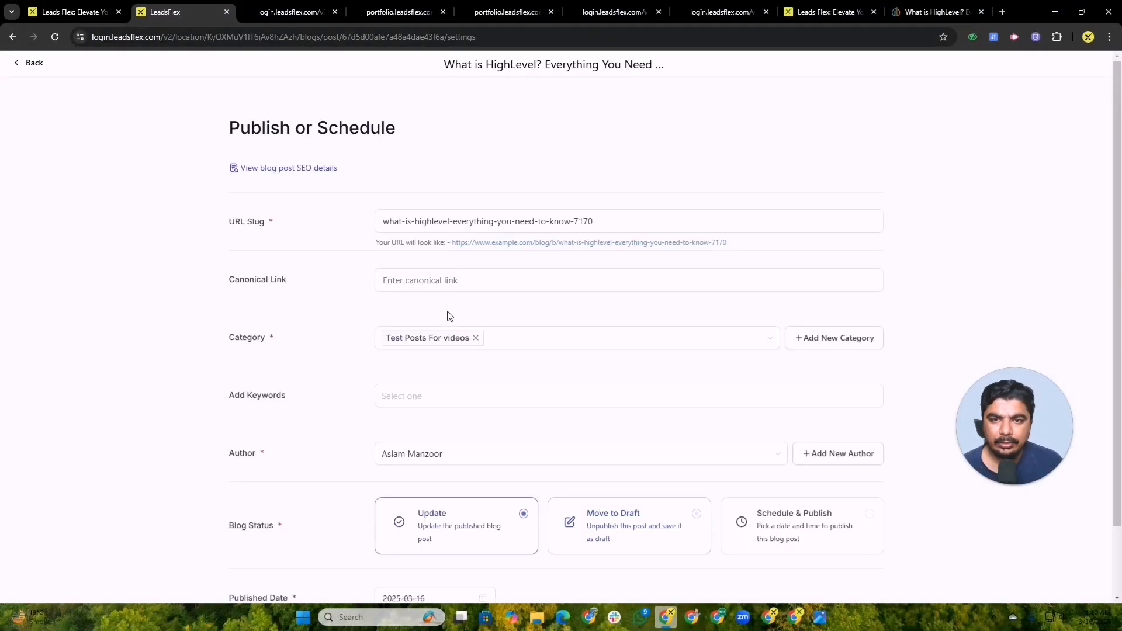
{"action": "left_click", "coordinate": [414, 281]}
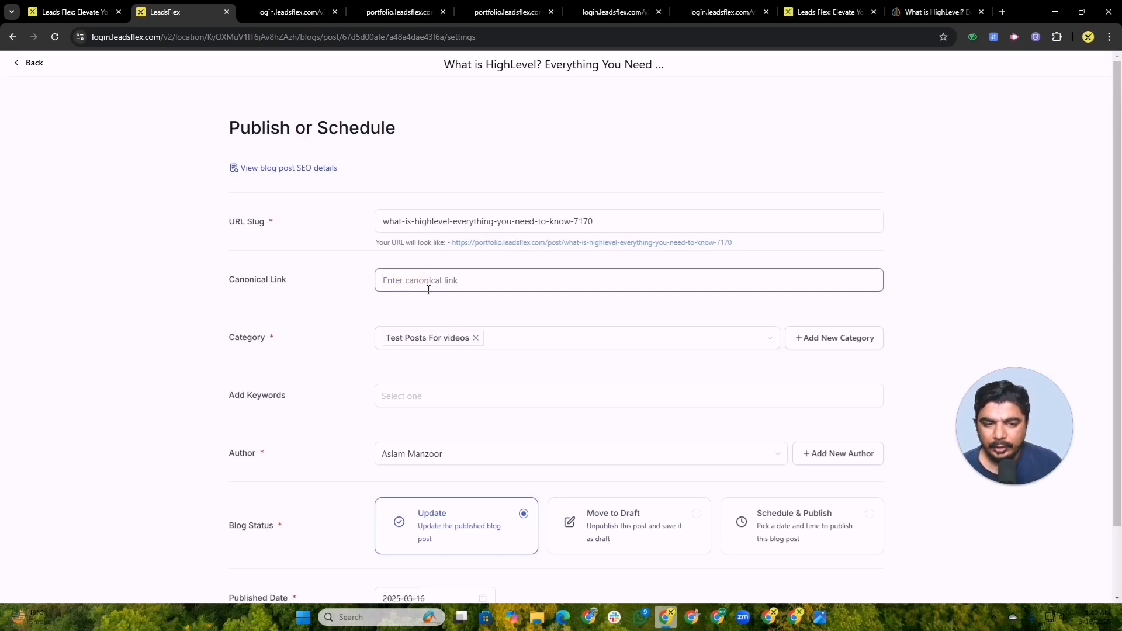
{"action": "scroll", "coordinate": [429, 290], "scroll_direction": "down", "scroll_amount": 1}
{"action": "left_click", "coordinate": [529, 283]}
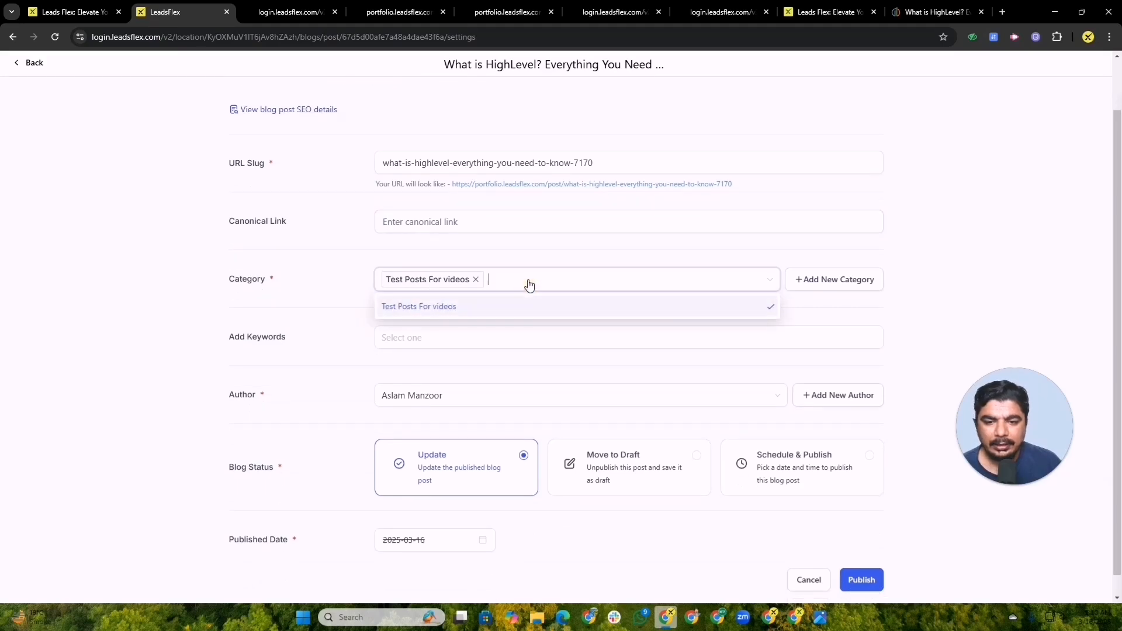
{"action": "left_click", "coordinate": [343, 283]}
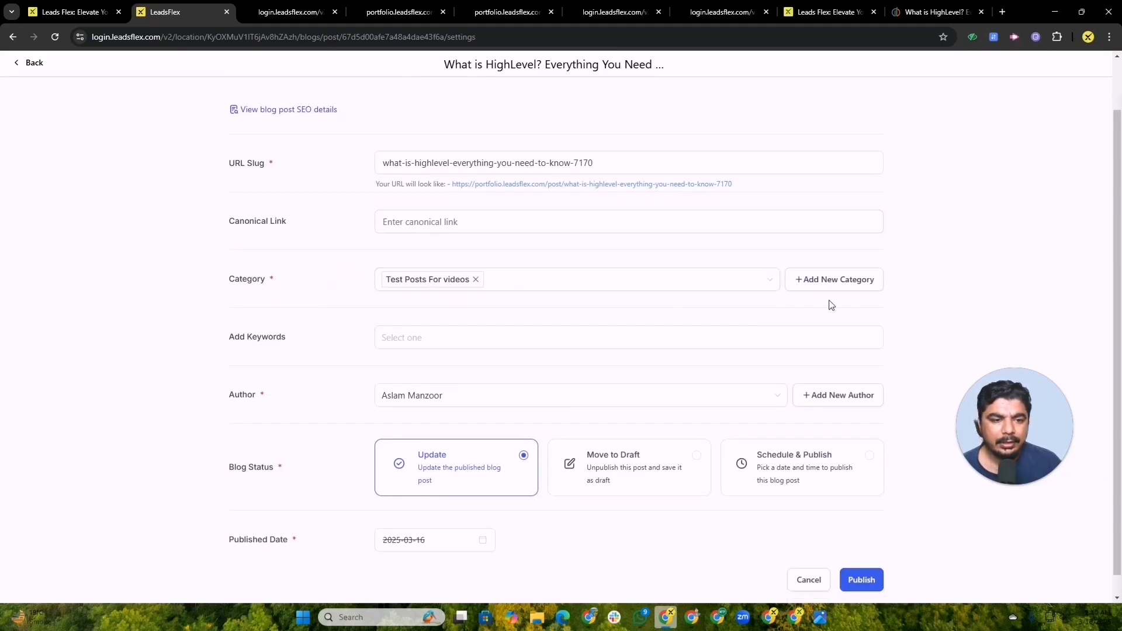
- Try entering a keyword in the post's publish settings
{"action": "left_click", "coordinate": [402, 343]}
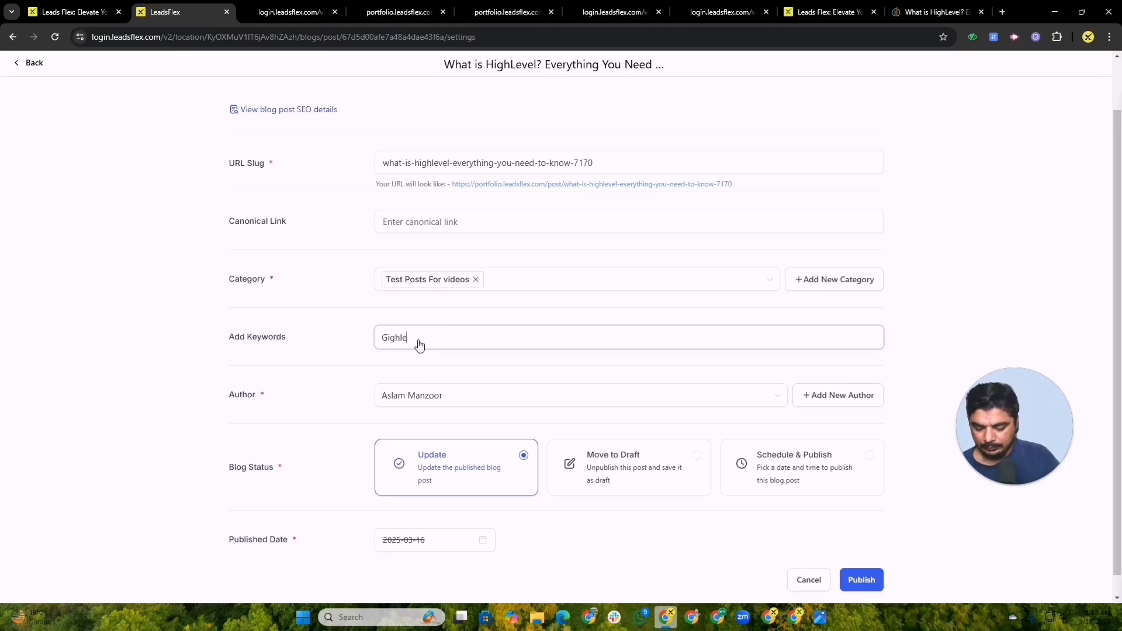
{"action": "left_click", "coordinate": [450, 359]}
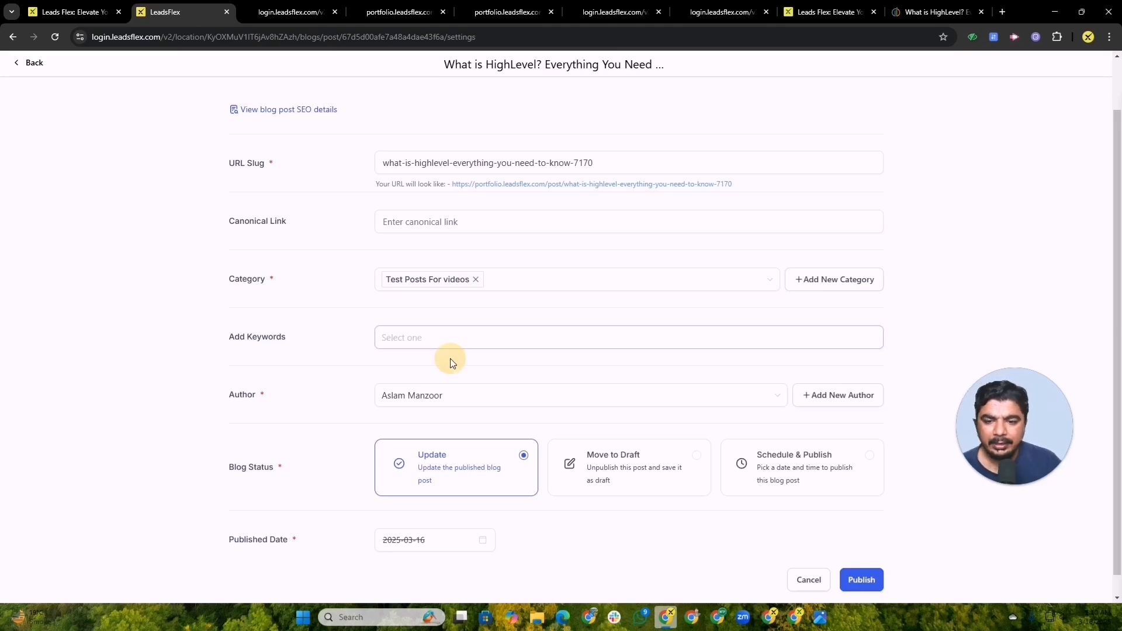
{"action": "left_click", "coordinate": [431, 340]}
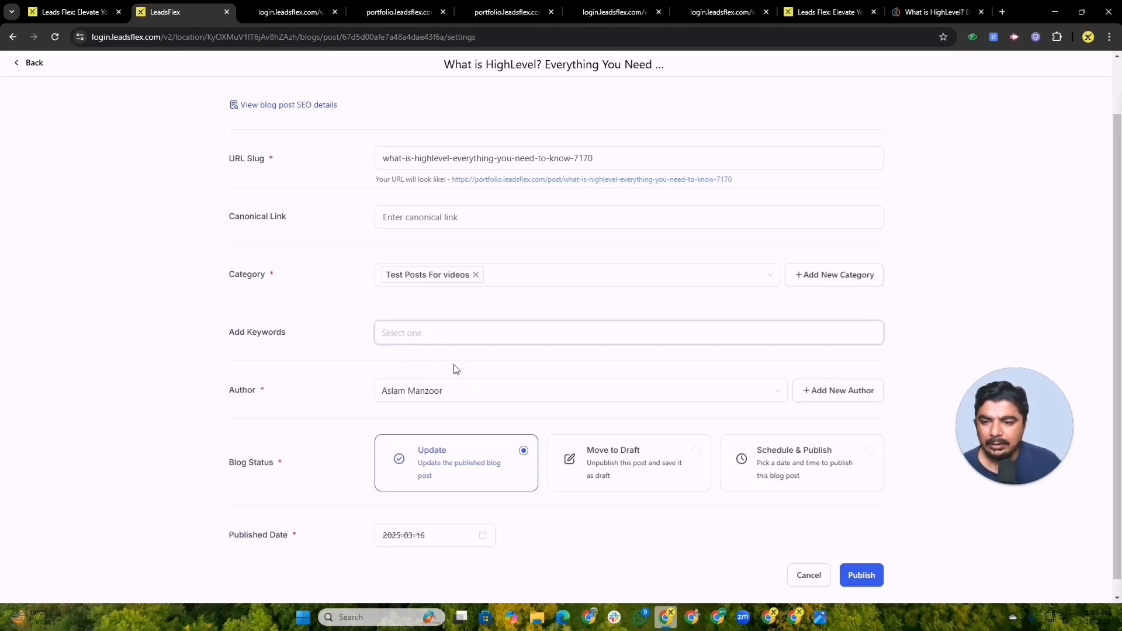
- Publish the post with the Update status and return to the blog's post list
{"action": "scroll", "coordinate": [454, 369], "scroll_direction": "down", "scroll_amount": 1}
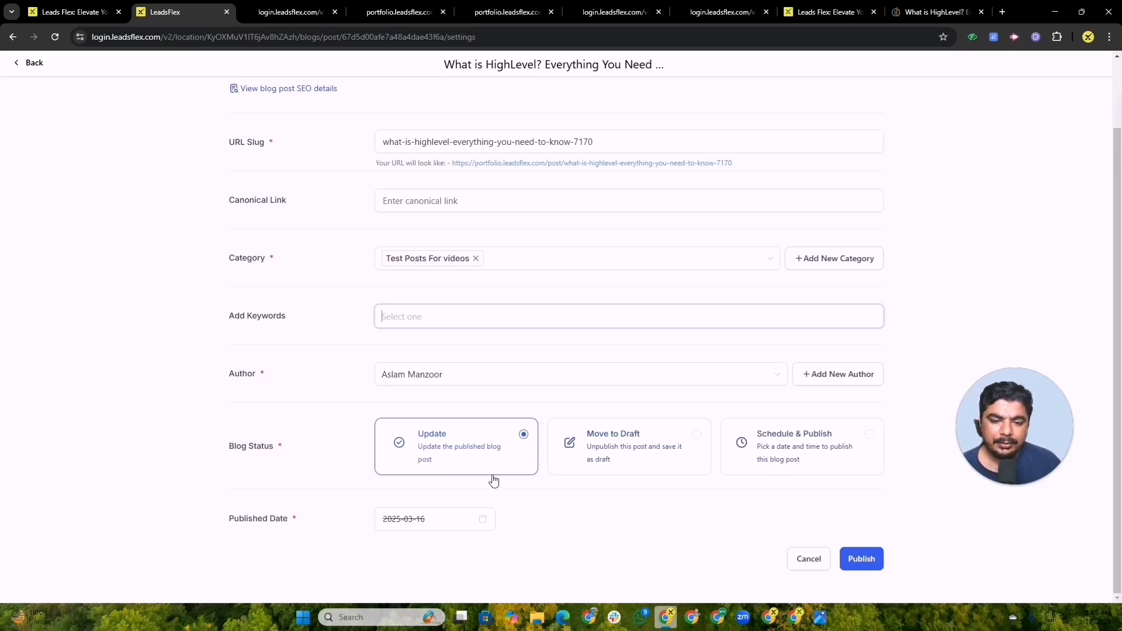
{"action": "left_click", "coordinate": [862, 559]}
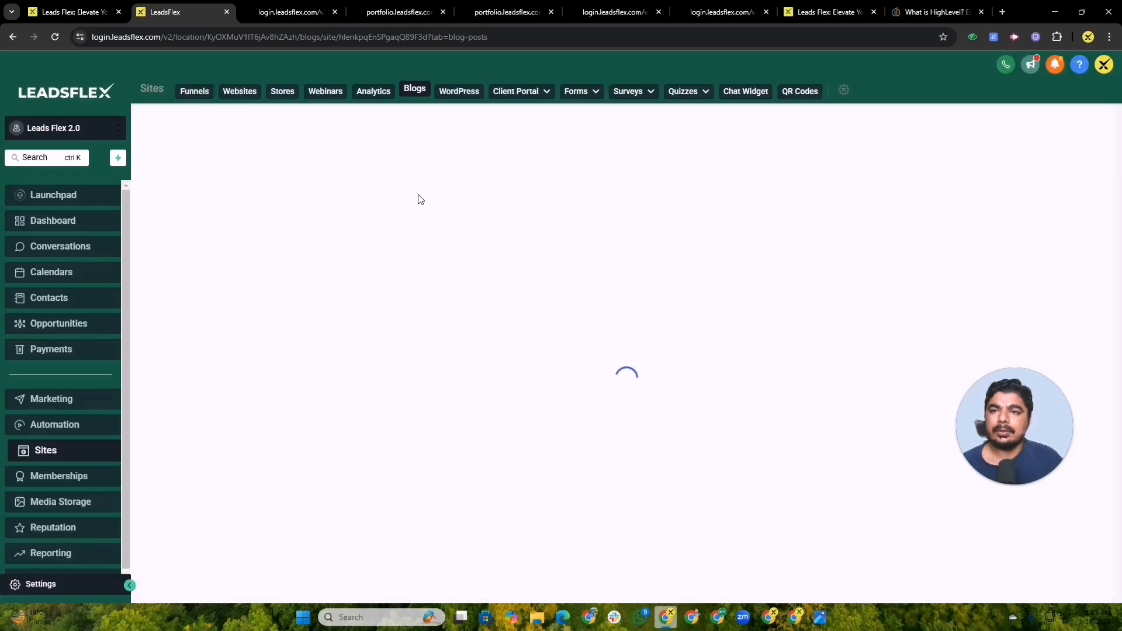
{"action": "left_click", "coordinate": [298, 12]}
{"action": "left_click", "coordinate": [196, 6]}
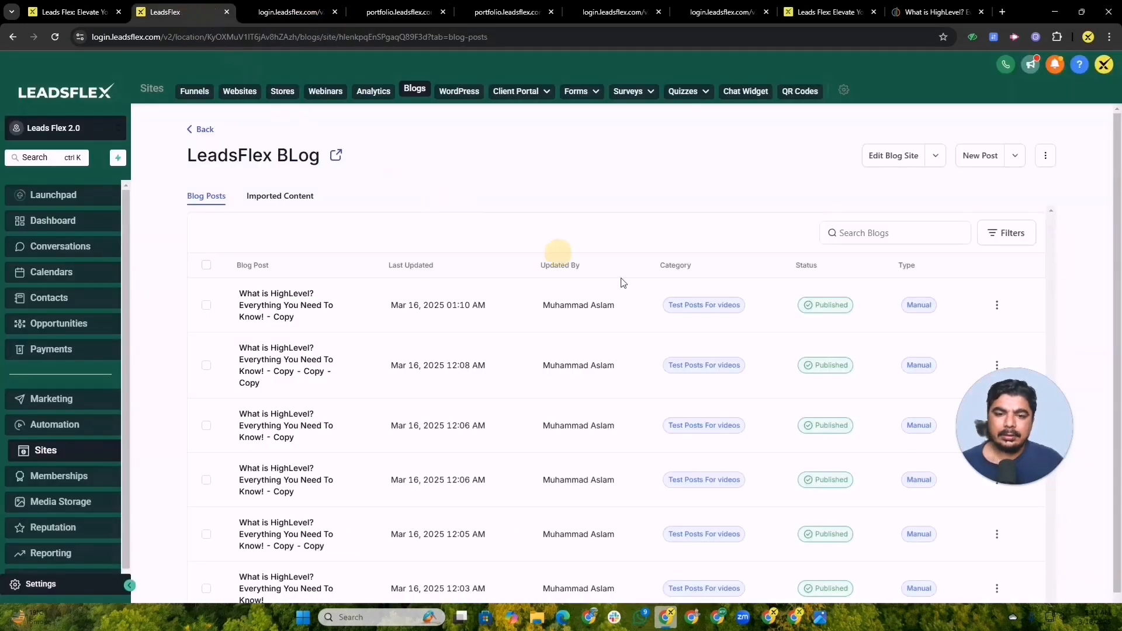
- Preview the topmost blog post and read through it down to the author section
{"action": "left_click", "coordinate": [998, 305]}
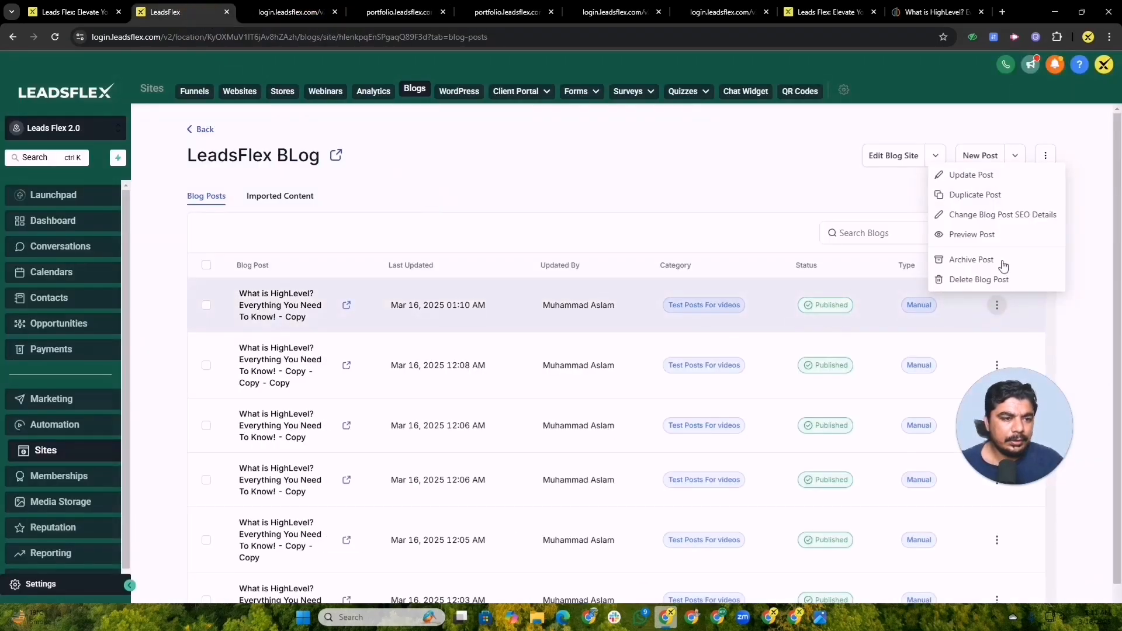
{"action": "left_click", "coordinate": [989, 236]}
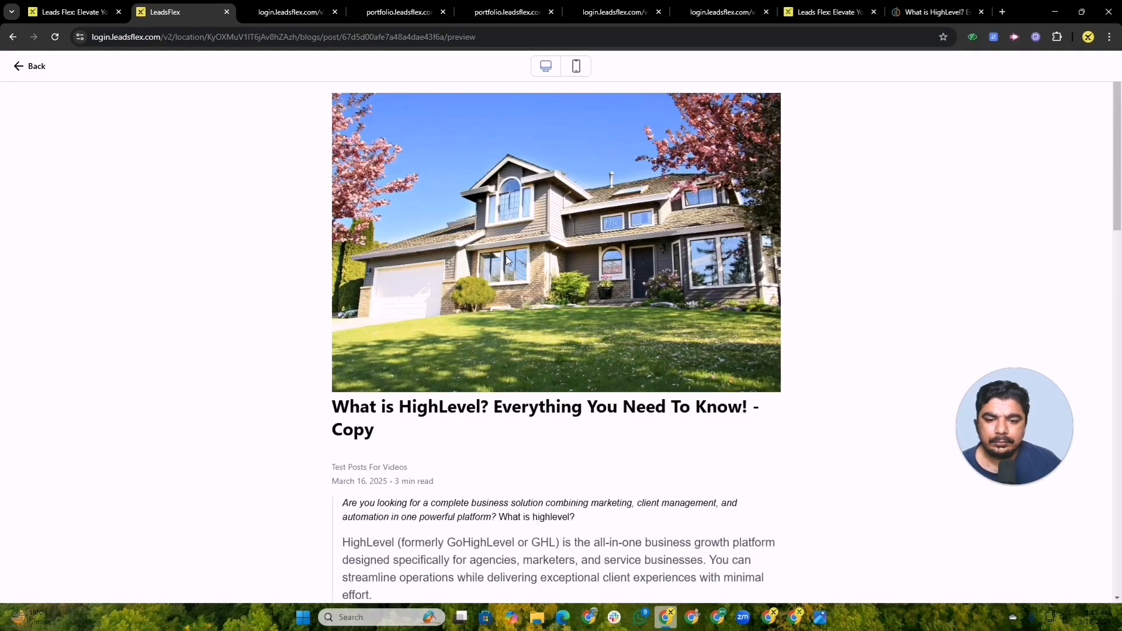
{"action": "scroll", "coordinate": [507, 255], "scroll_direction": "down", "scroll_amount": 8}
{"action": "scroll", "coordinate": [511, 253], "scroll_direction": "down", "scroll_amount": 12}
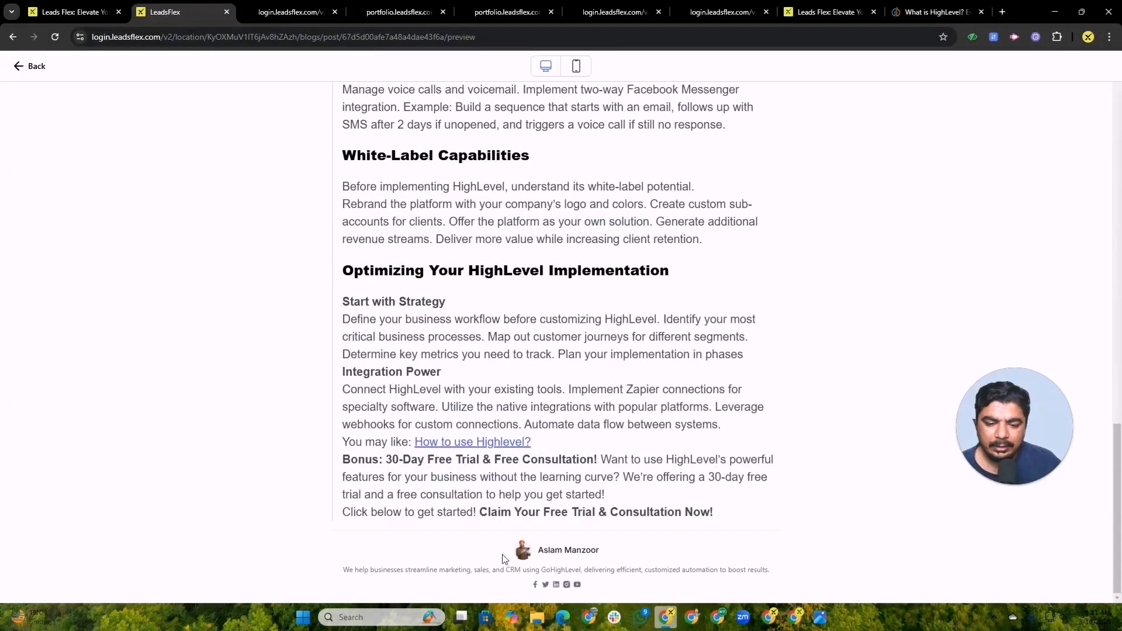
{"action": "left_click_drag", "start_coordinate": [503, 558], "coordinate": [798, 611]}
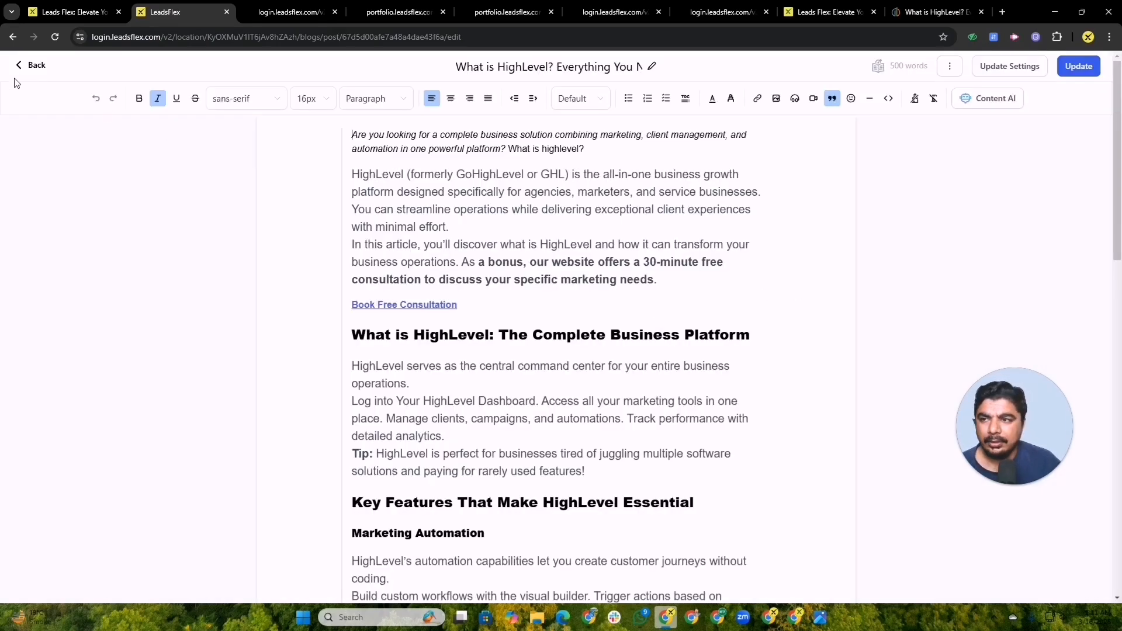
- Leave the post, reopen the LeadsFlex BLog from the blogs overview, and view the topmost post's available actions
{"action": "left_click", "coordinate": [20, 62]}
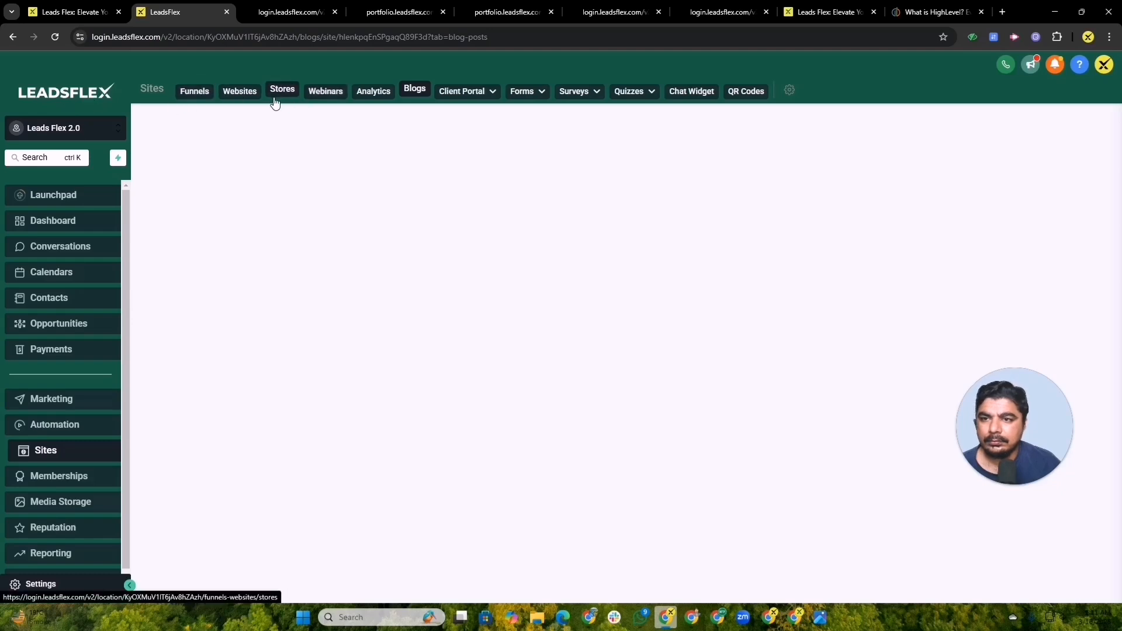
{"action": "left_click", "coordinate": [409, 96]}
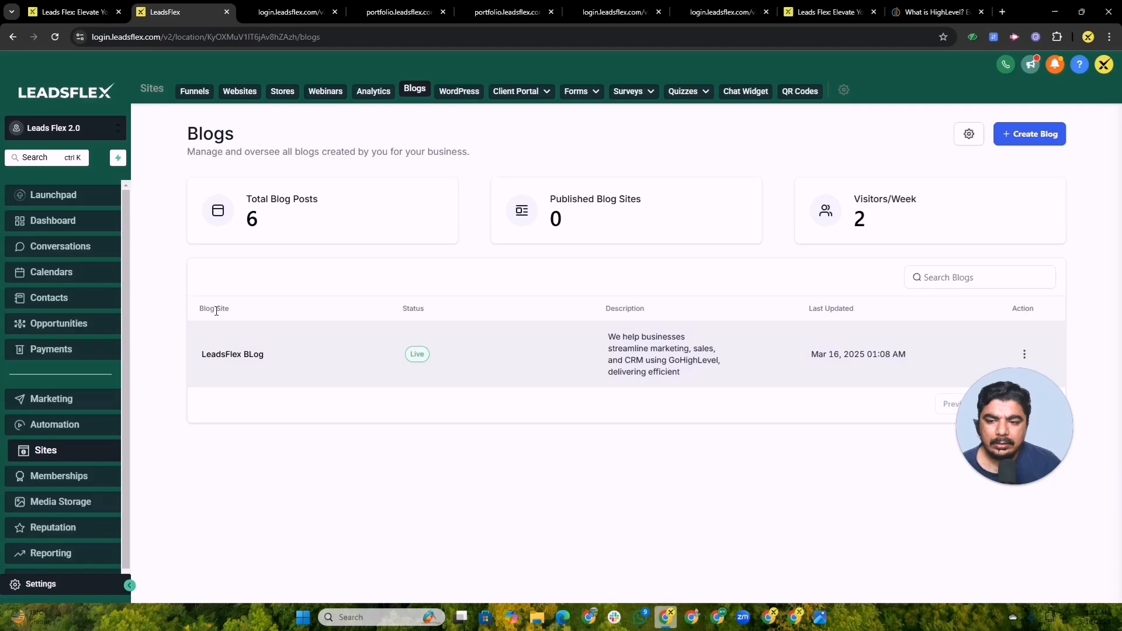
{"action": "left_click", "coordinate": [248, 355]}
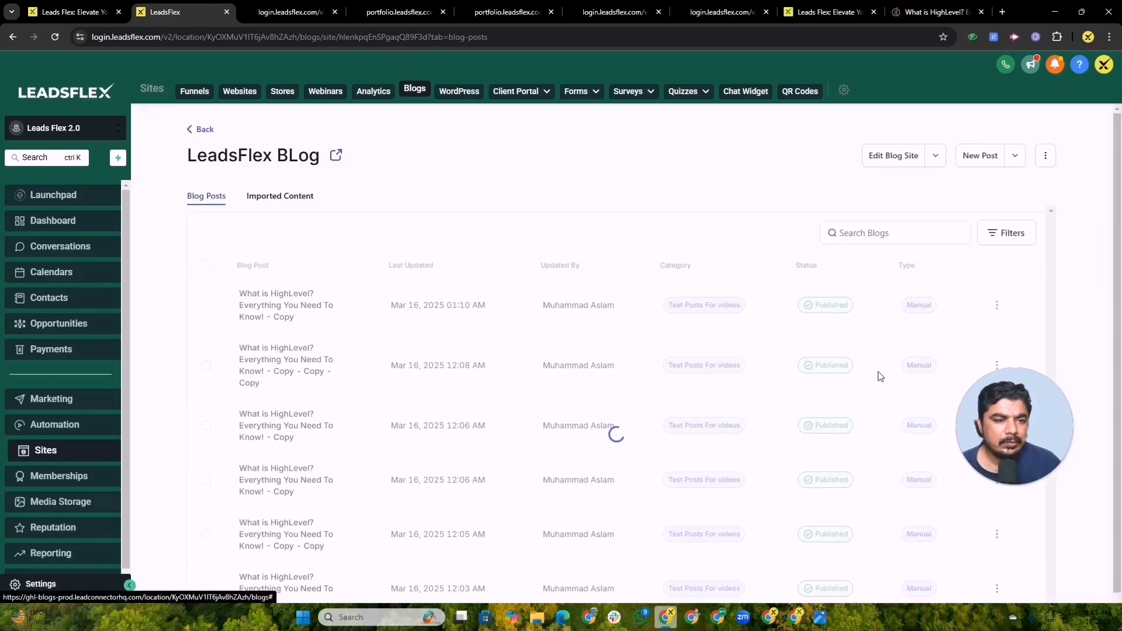
{"action": "left_click", "coordinate": [995, 304]}
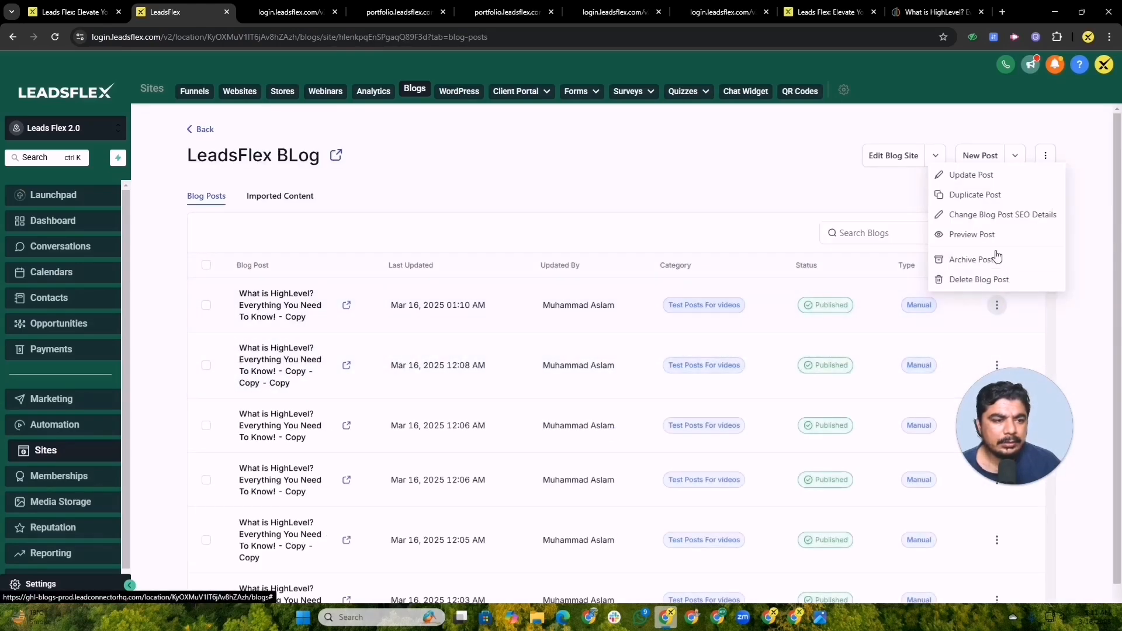
{"action": "left_click", "coordinate": [817, 187]}
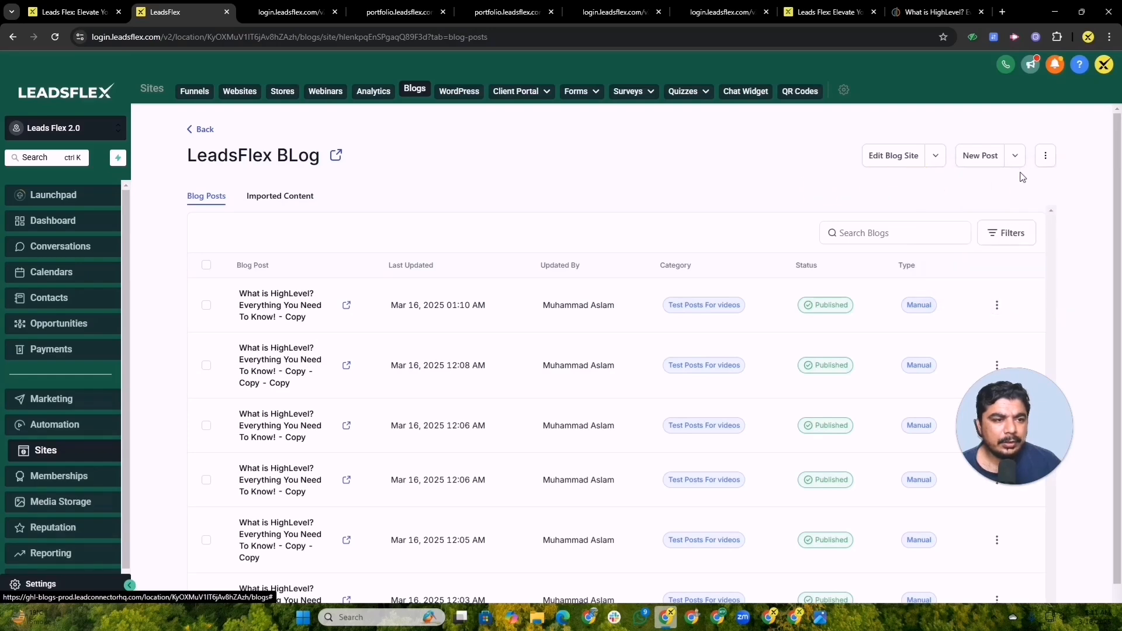
- View the blog site's title, domain and meta description settings, and check the options for adding a new post
{"action": "left_click", "coordinate": [1046, 157]}
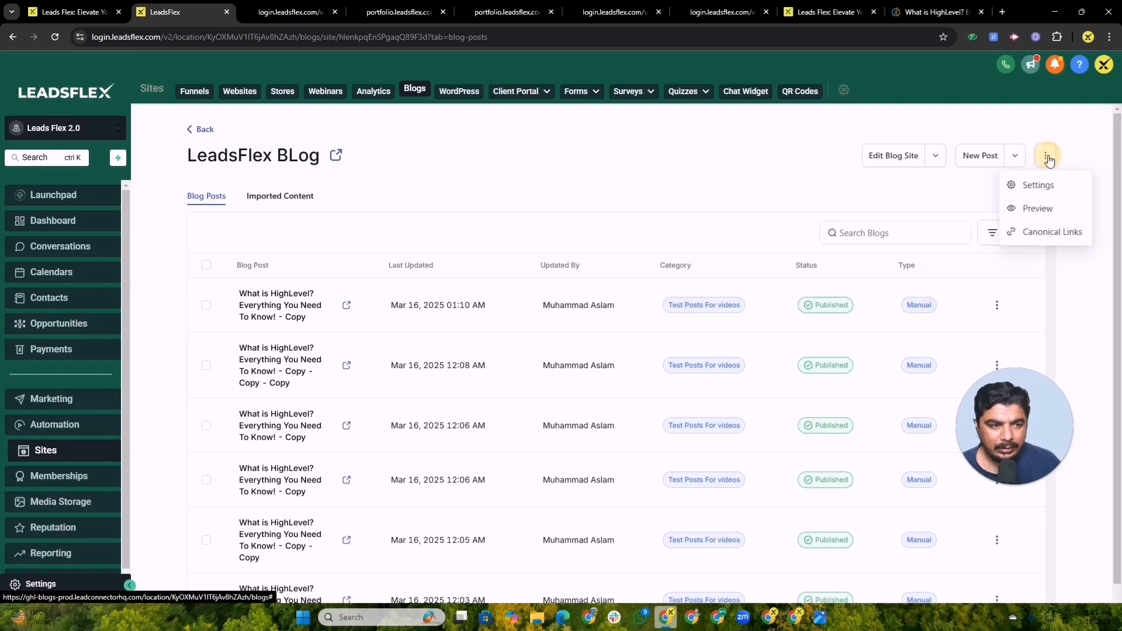
{"action": "left_click", "coordinate": [1030, 184]}
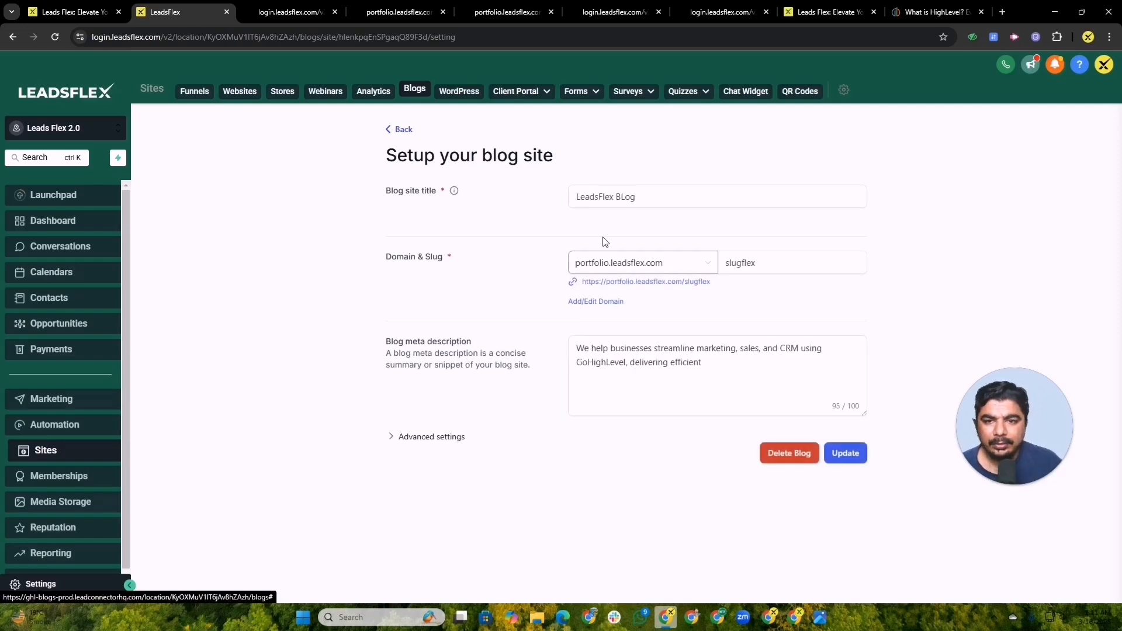
{"action": "left_click", "coordinate": [389, 129]}
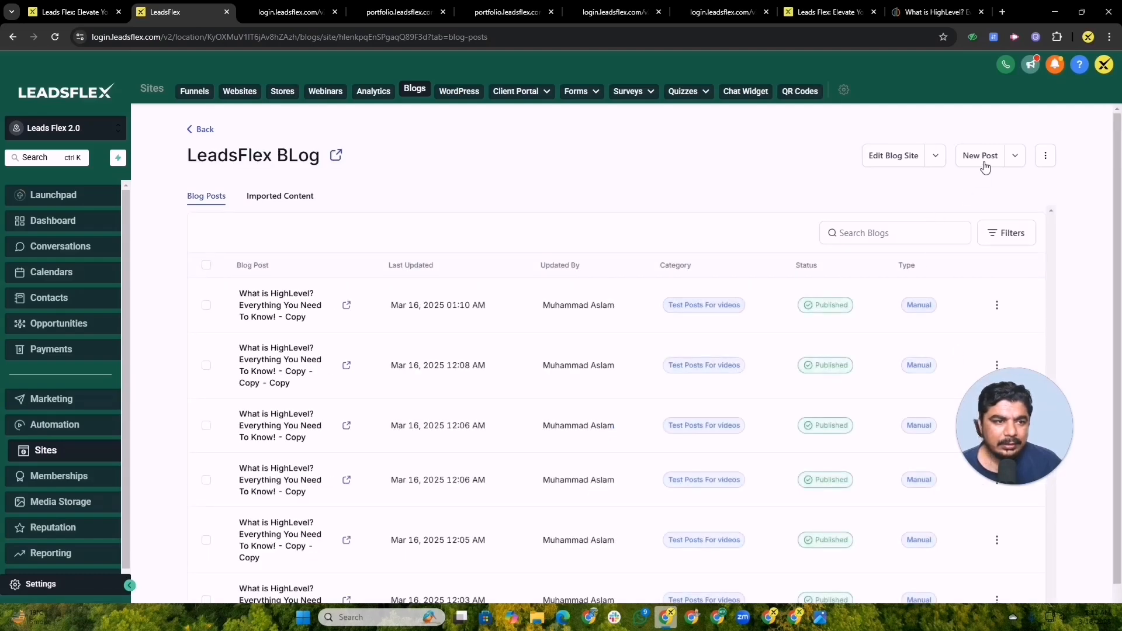
{"action": "left_click", "coordinate": [1013, 156]}
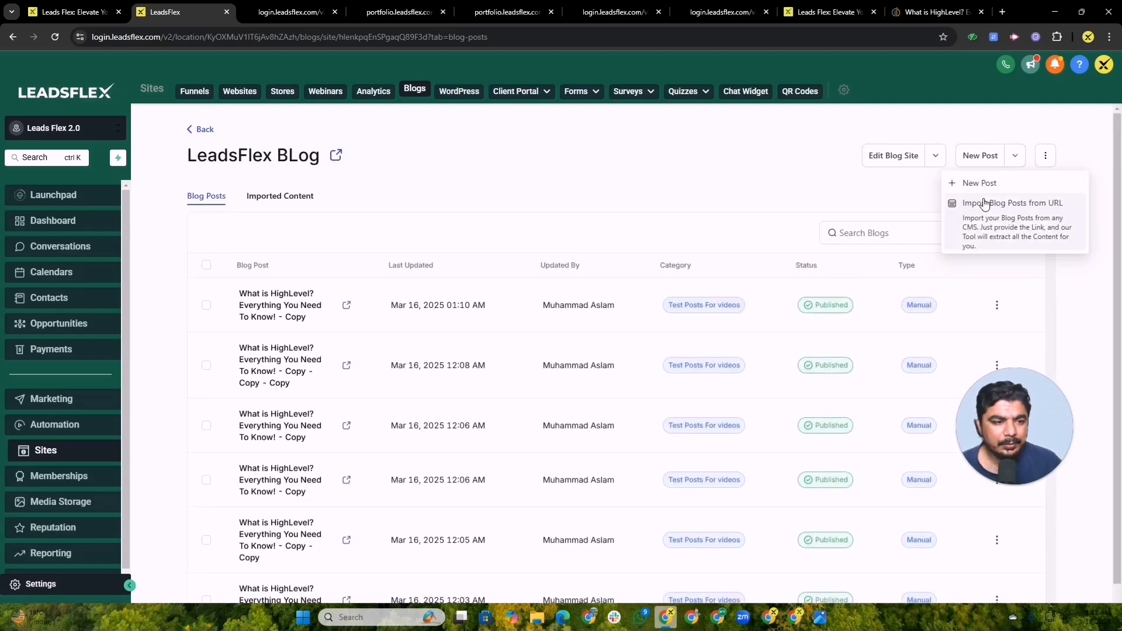
{"action": "left_click", "coordinate": [792, 210]}
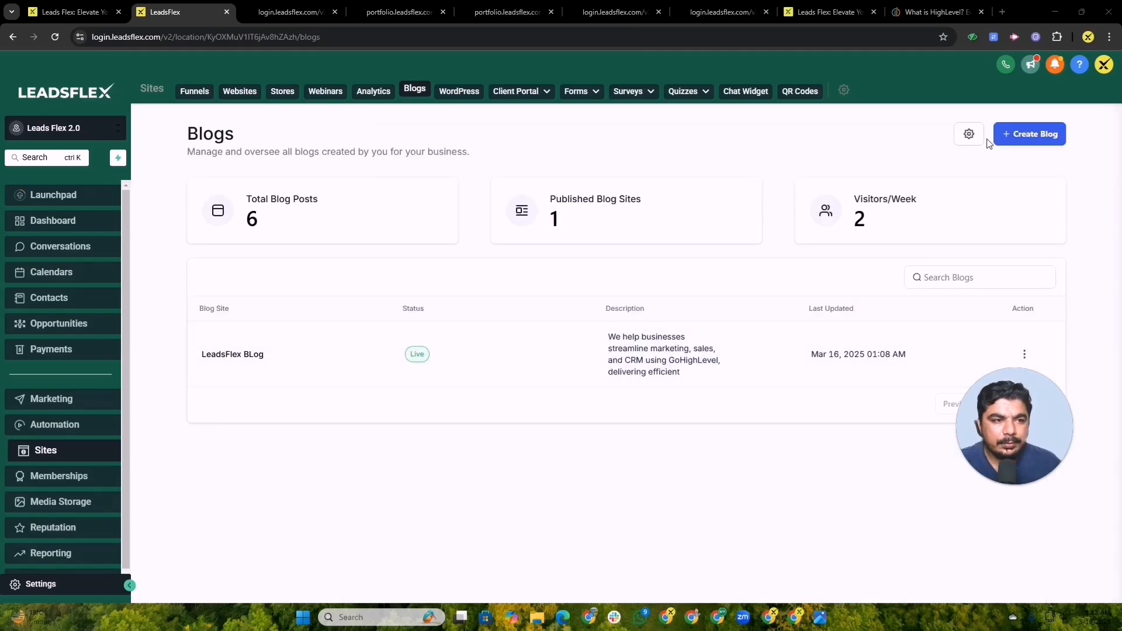
- Open the general blog settings and look through the form for adding a new author, closing it without adding one
{"action": "left_click", "coordinate": [969, 135]}
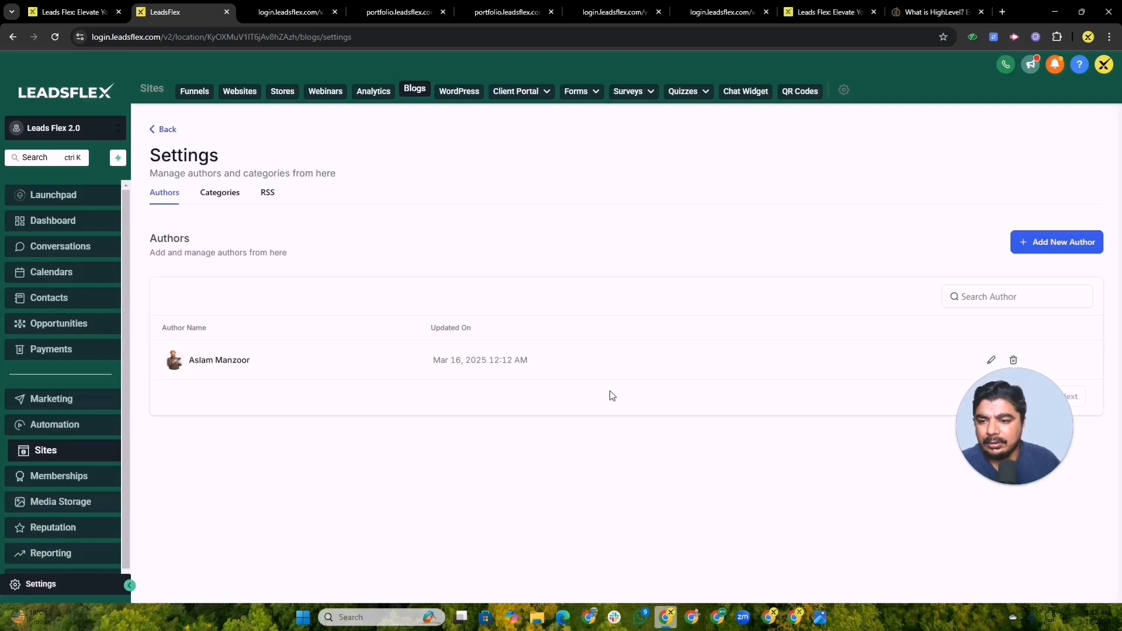
{"action": "left_click", "coordinate": [1017, 242]}
{"action": "left_click", "coordinate": [544, 201]}
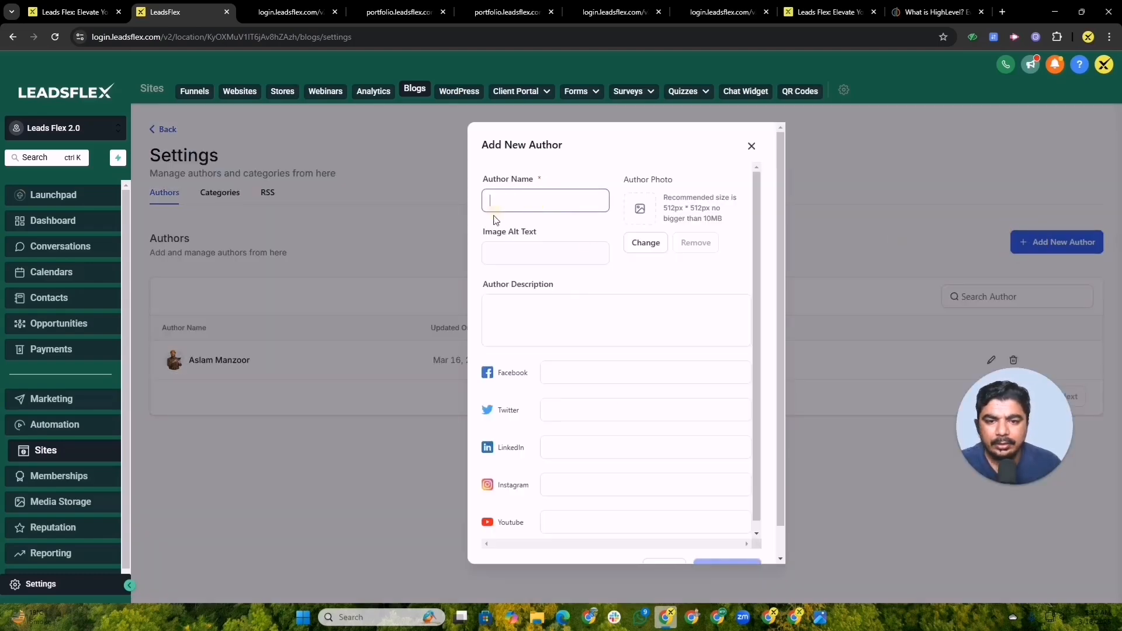
{"action": "left_click", "coordinate": [517, 250]}
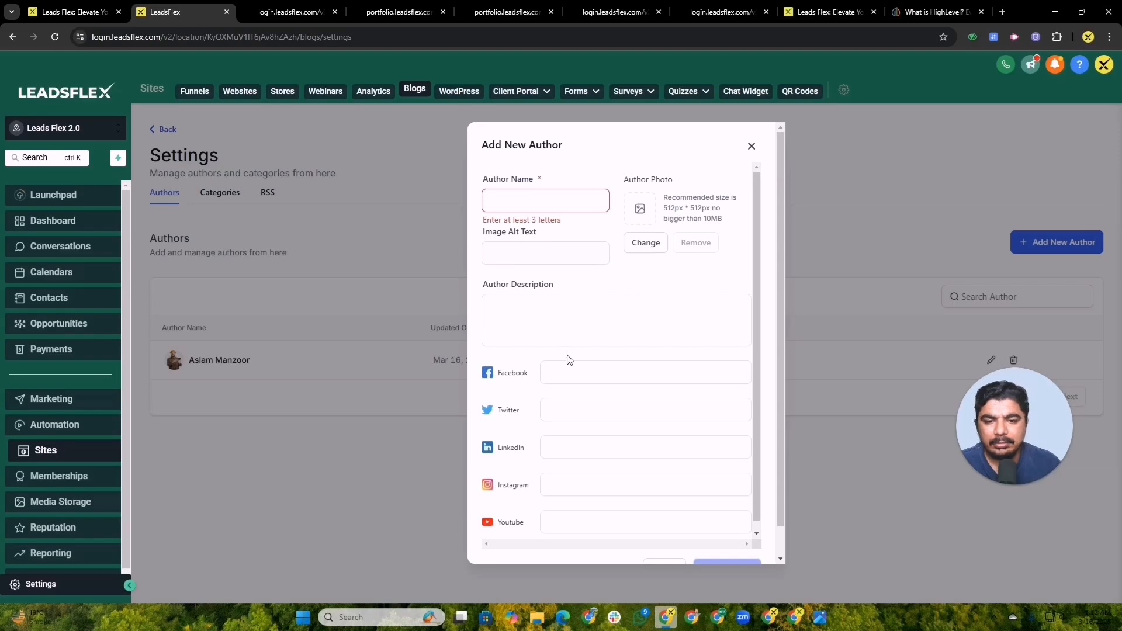
{"action": "scroll", "coordinate": [588, 466], "scroll_direction": "down", "scroll_amount": 1}
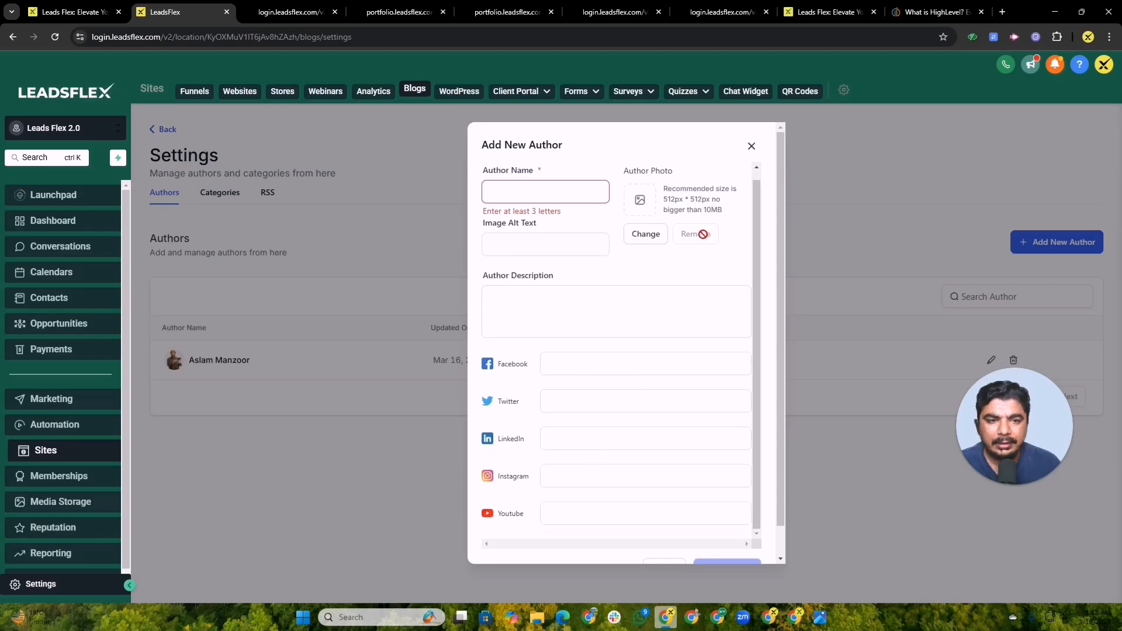
{"action": "left_click", "coordinate": [752, 146]}
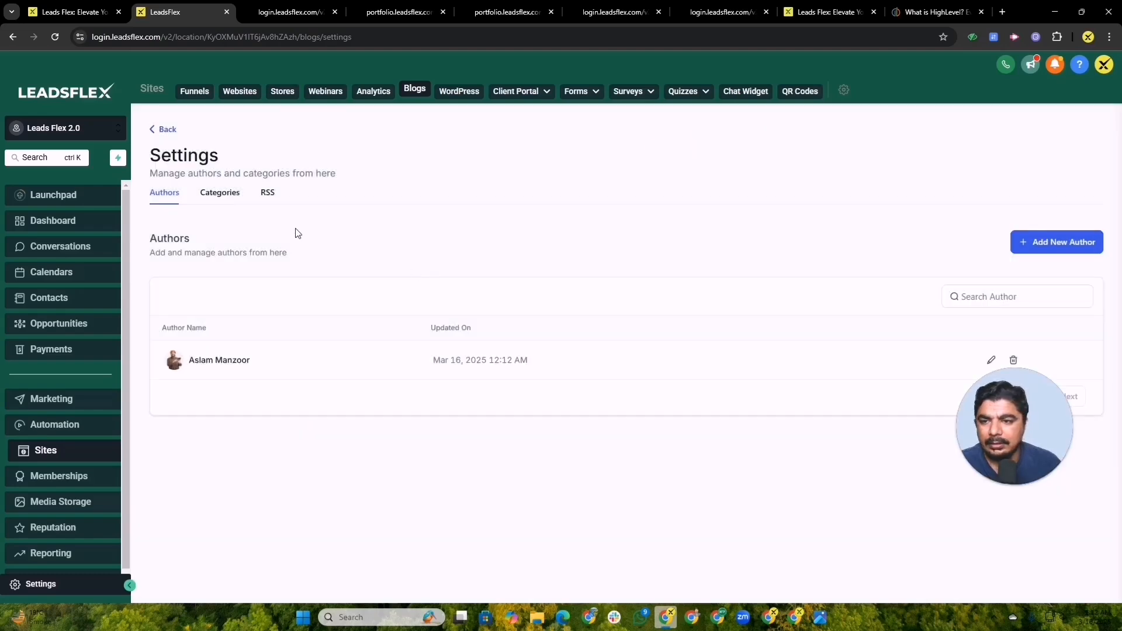
- View the blog categories and the fields for adding a new category, close the form without creating one, and leave the settings
{"action": "left_click", "coordinate": [219, 198]}
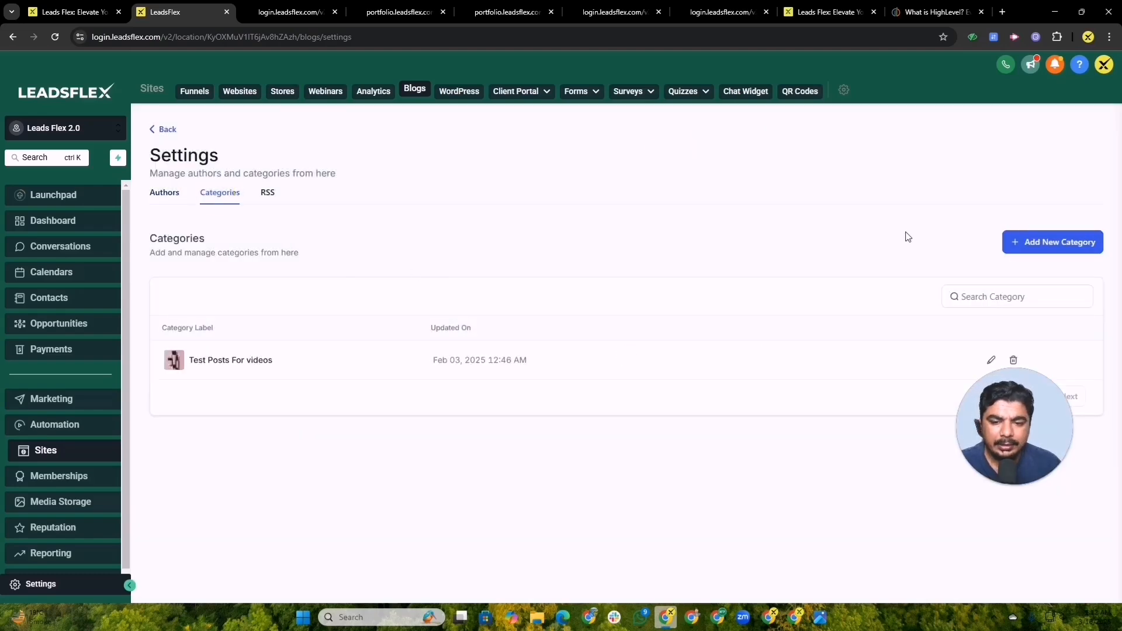
{"action": "left_click_drag", "start_coordinate": [275, 360], "coordinate": [192, 360]}
{"action": "left_click", "coordinate": [1082, 248]}
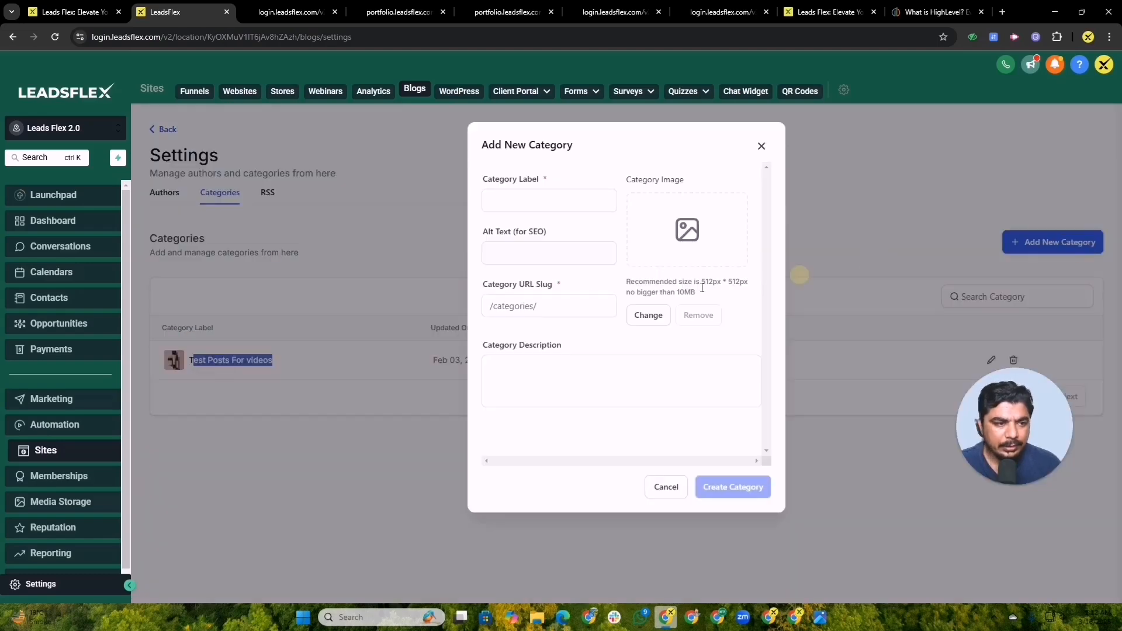
{"action": "left_click", "coordinate": [534, 201]}
{"action": "left_click", "coordinate": [592, 253]}
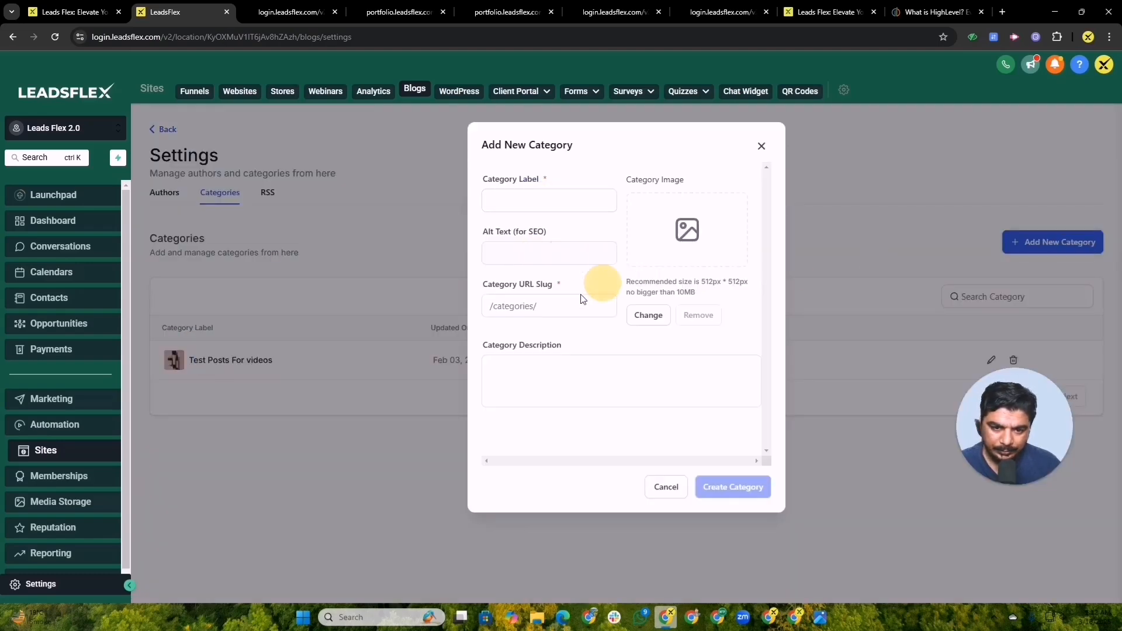
{"action": "left_click", "coordinate": [544, 305]}
{"action": "left_click", "coordinate": [554, 377]}
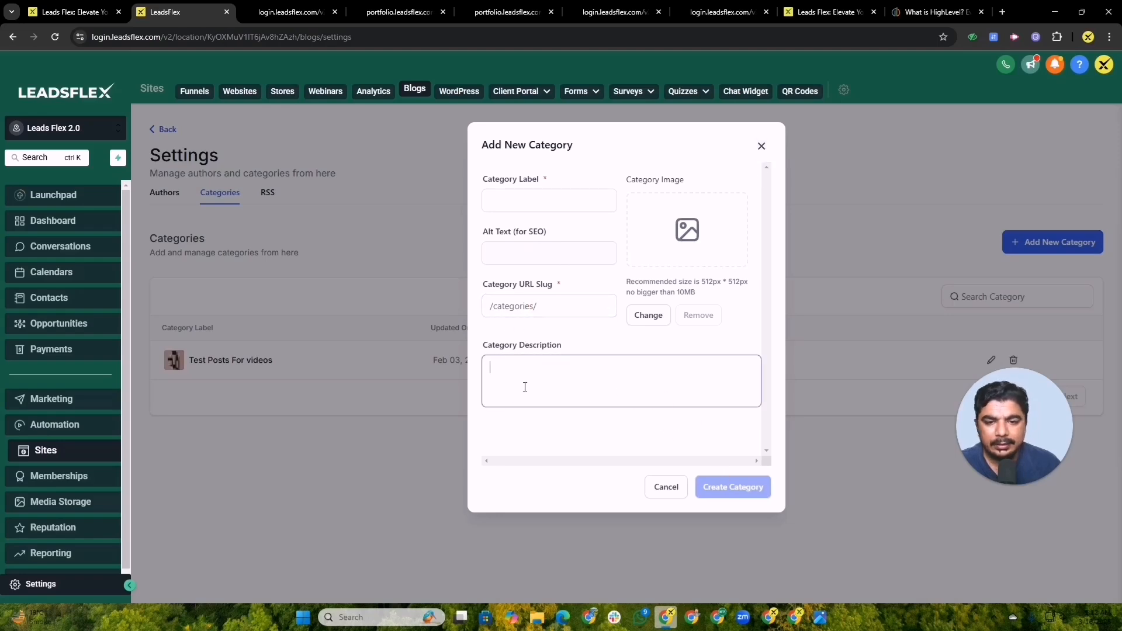
{"action": "left_click", "coordinate": [762, 148]}
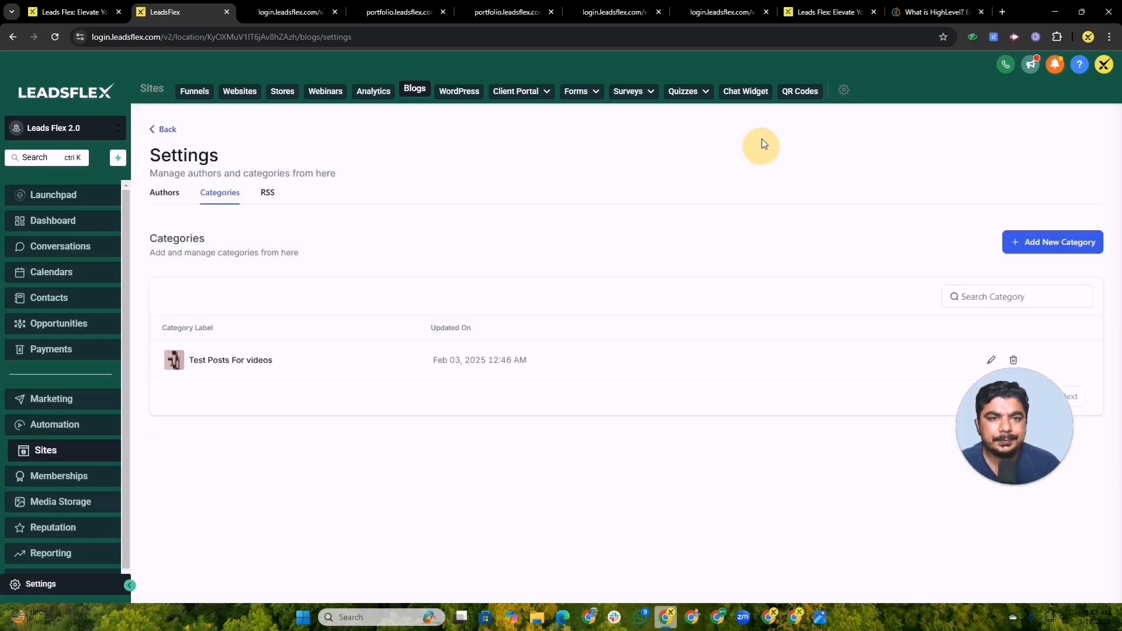
{"action": "left_click", "coordinate": [163, 129]}
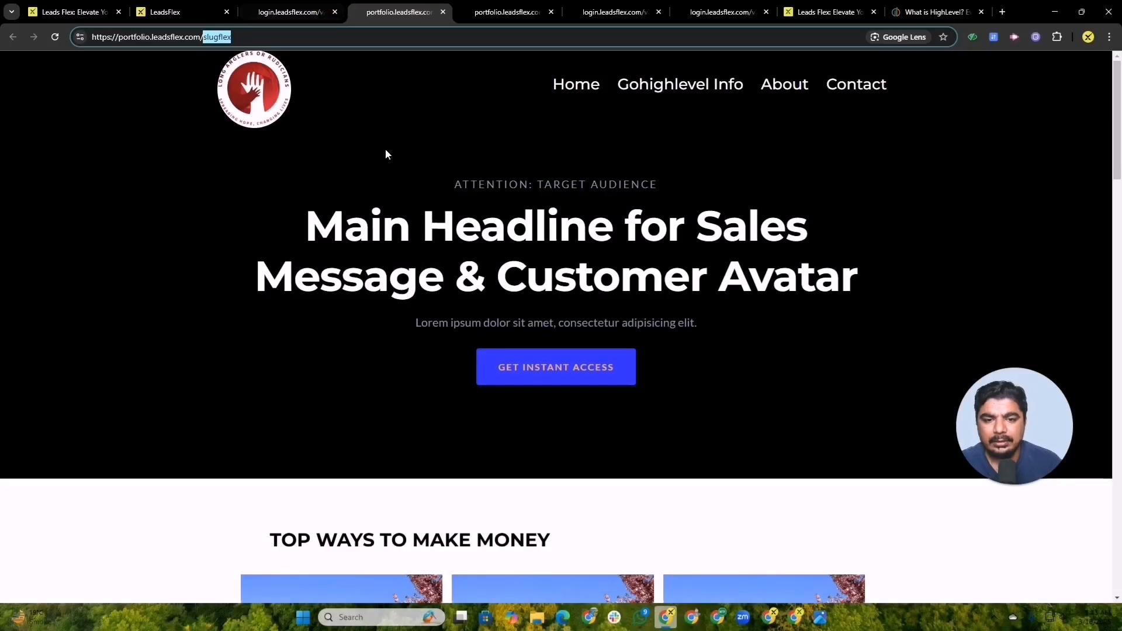
- Look through the live blog page at portfolio.leadsflex.com/slugflex, from the main headline past the post grid to the FAQ section
{"action": "scroll", "coordinate": [458, 237], "scroll_direction": "down", "scroll_amount": 5}
{"action": "scroll", "coordinate": [459, 237], "scroll_direction": "down", "scroll_amount": 15}
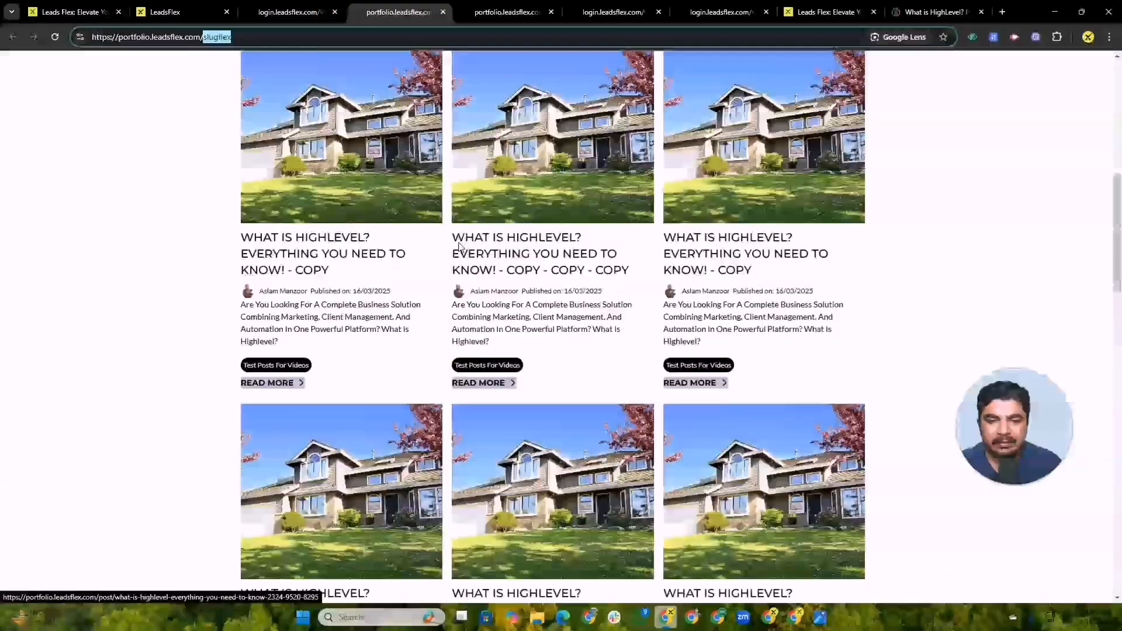
{"action": "scroll", "coordinate": [462, 251], "scroll_direction": "down", "scroll_amount": 9}
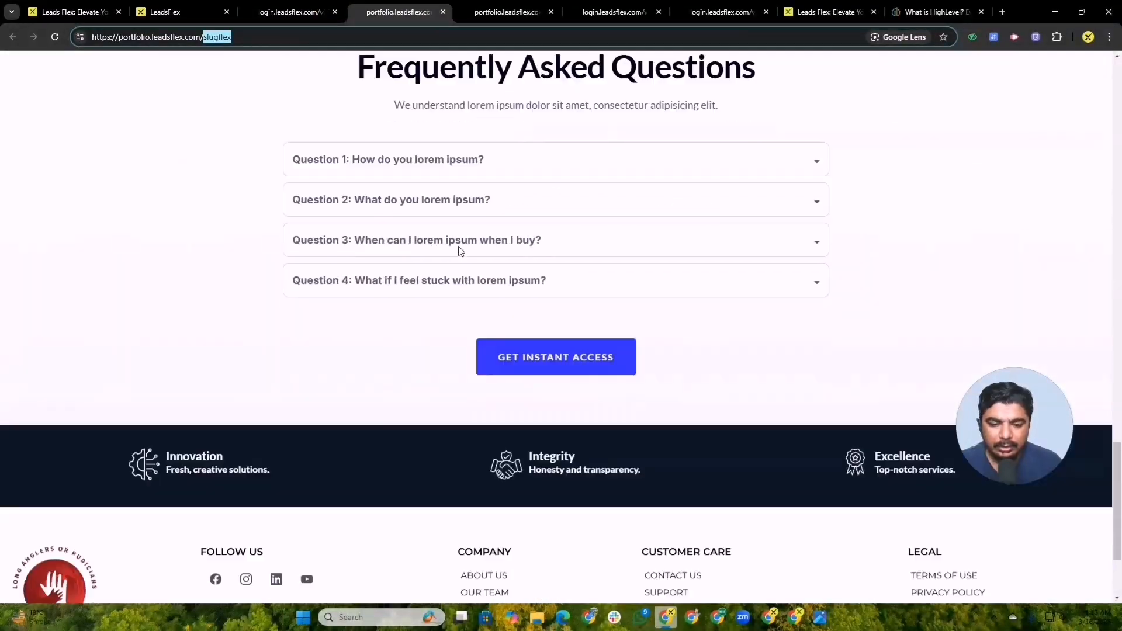